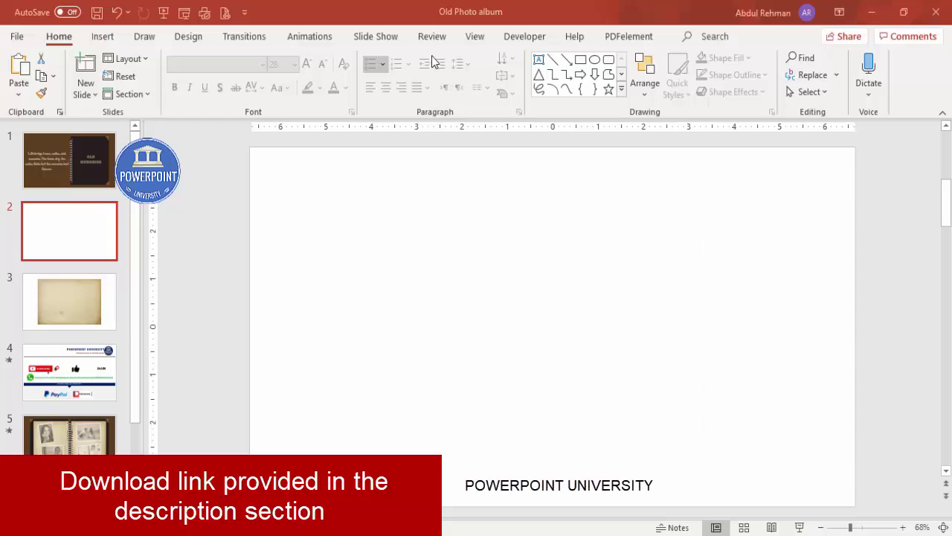
- Turn on the guides and draw a rectangle covering the left half of slide 2
left_click(466, 41)
left_click(301, 93)
left_click(102, 36)
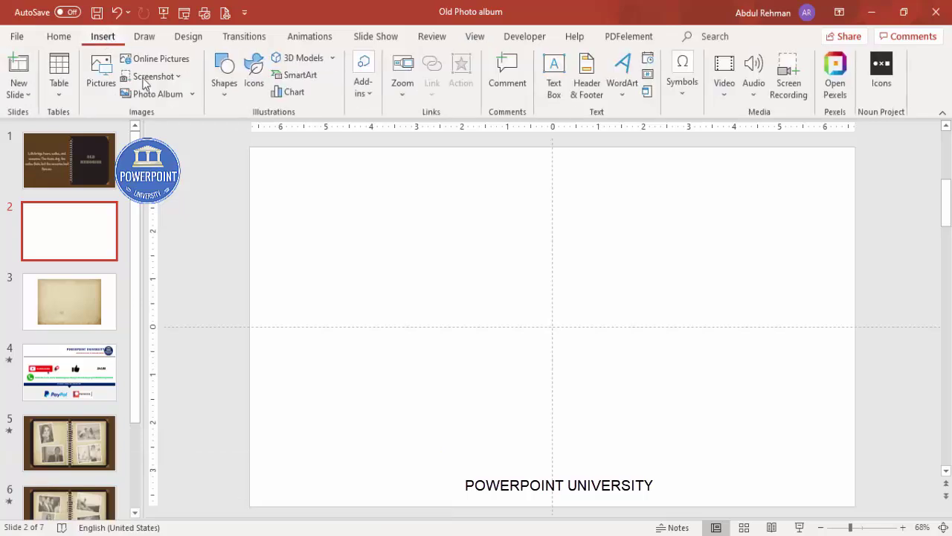
left_click(215, 95)
left_click(217, 235)
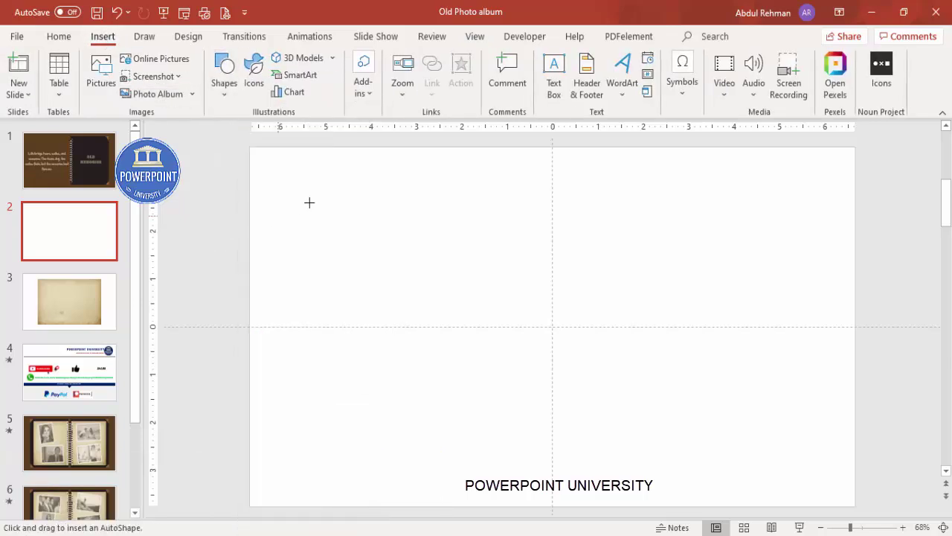
left_click_drag(293, 171, 544, 493)
left_click_drag(291, 334, 282, 334)
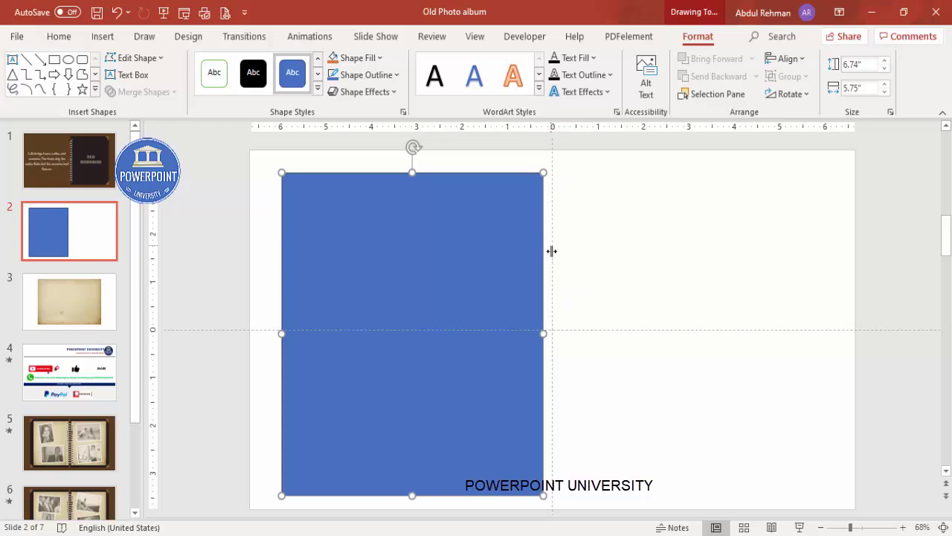
- Remove the rectangle's outline, fill it dark gray, and duplicate it onto the right half
left_click(368, 74)
left_click(357, 278)
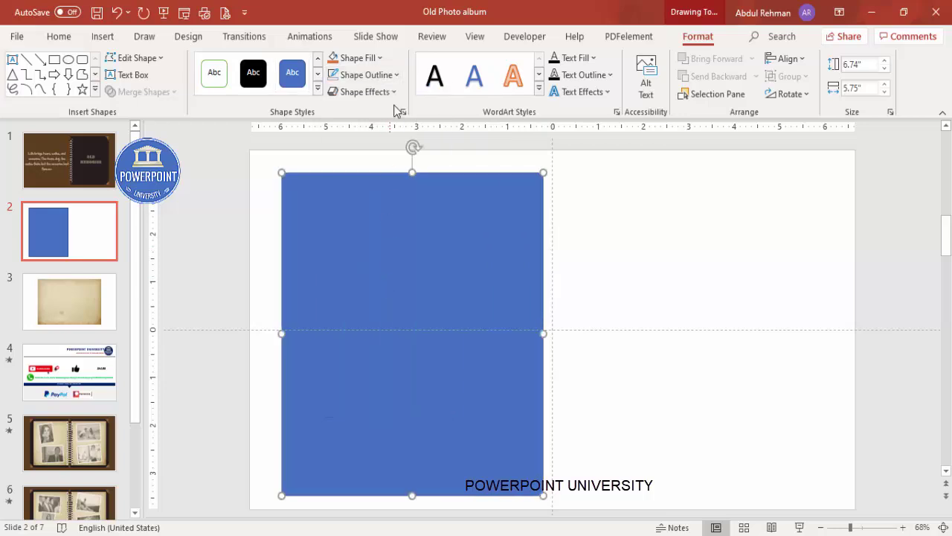
left_click(370, 59)
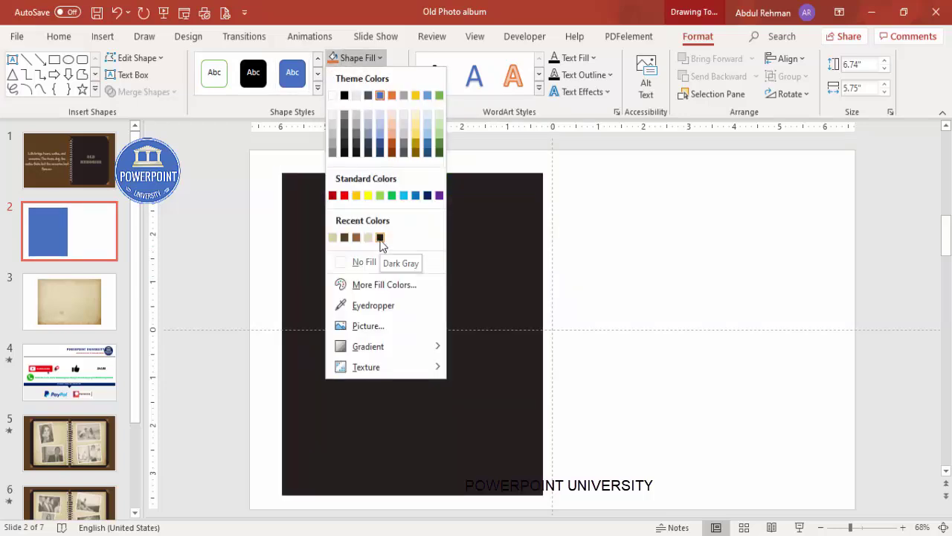
left_click(380, 237)
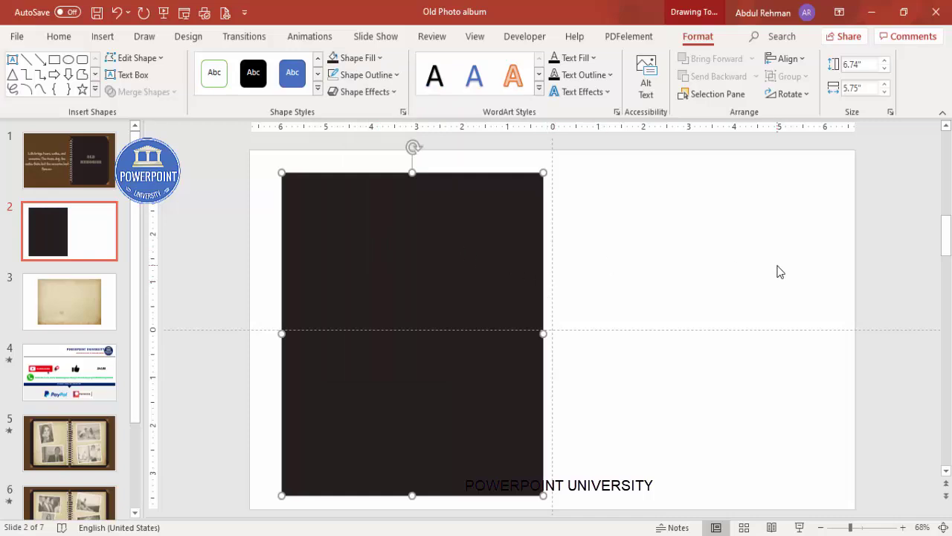
key("ctrl+d")
left_click_drag(483, 268, 760, 261)
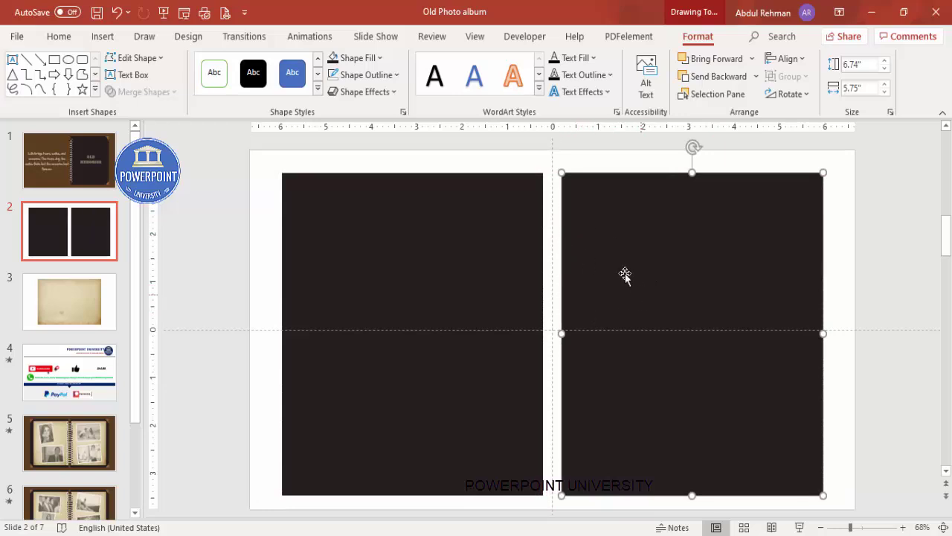
- Draw a rectangle inset on the left dark page, nudged up slightly
left_click(863, 203)
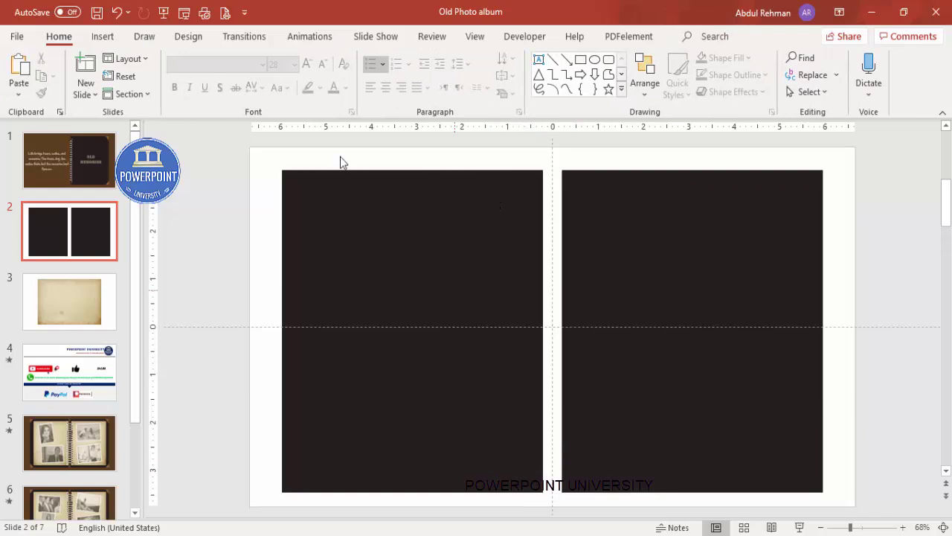
left_click(108, 40)
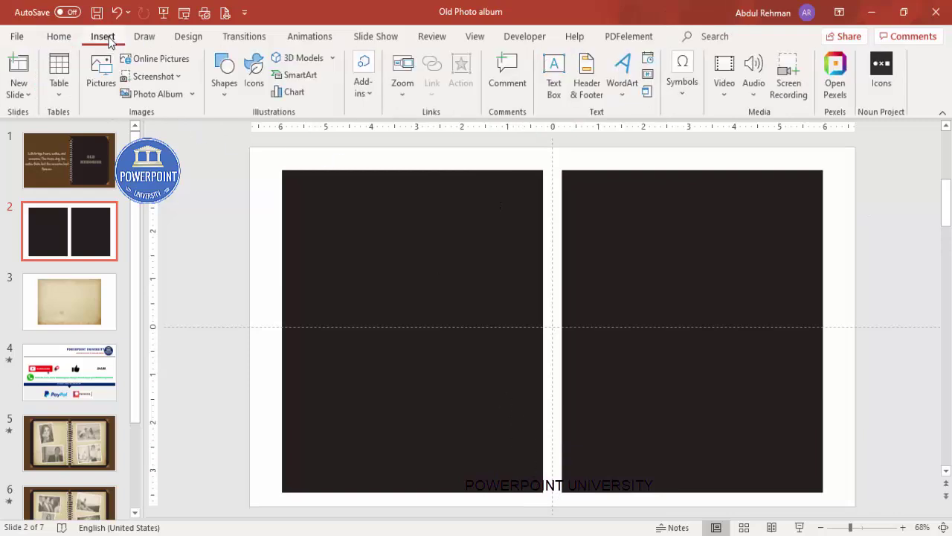
left_click(225, 95)
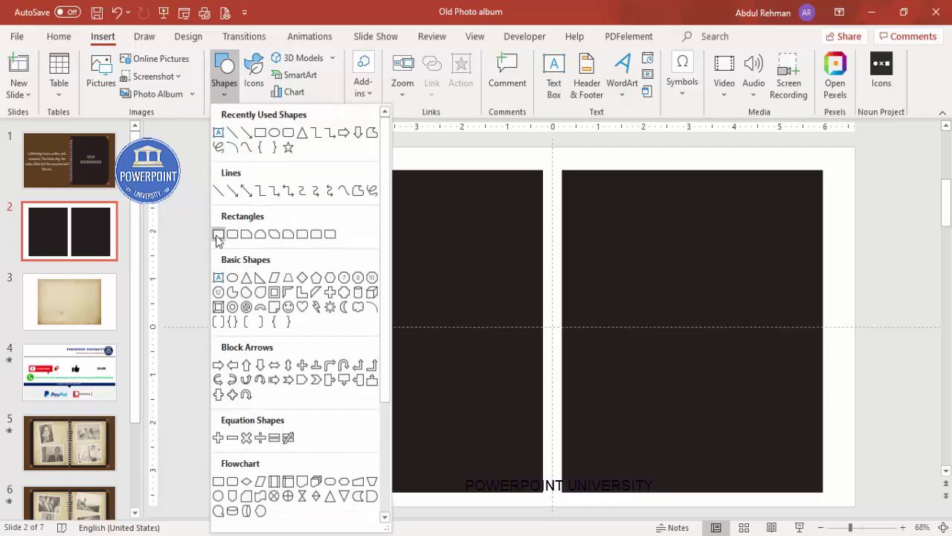
left_click(218, 235)
left_click_drag(293, 186, 543, 485)
left_click_drag(416, 302, 417, 301)
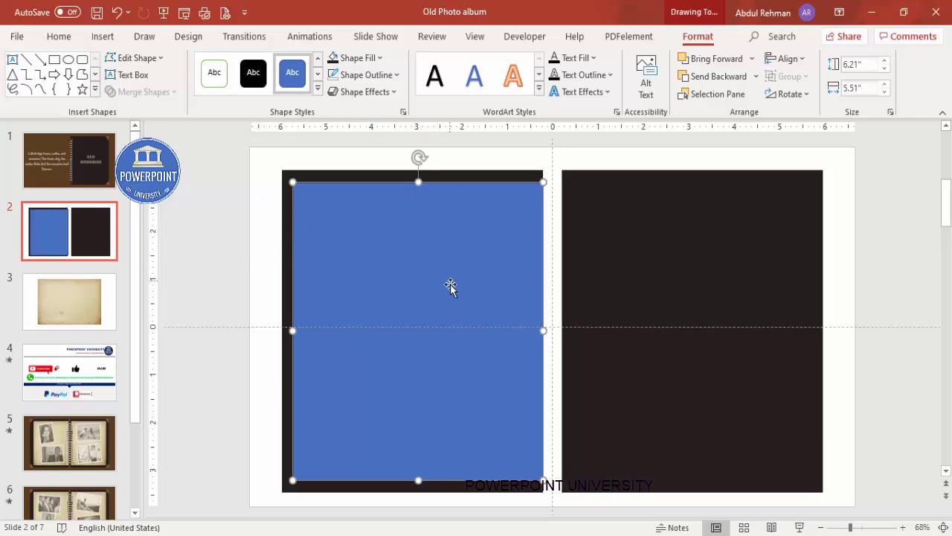
- Remove the inset rectangle's outline and go to slide 3 with the parchment image
left_click(387, 75)
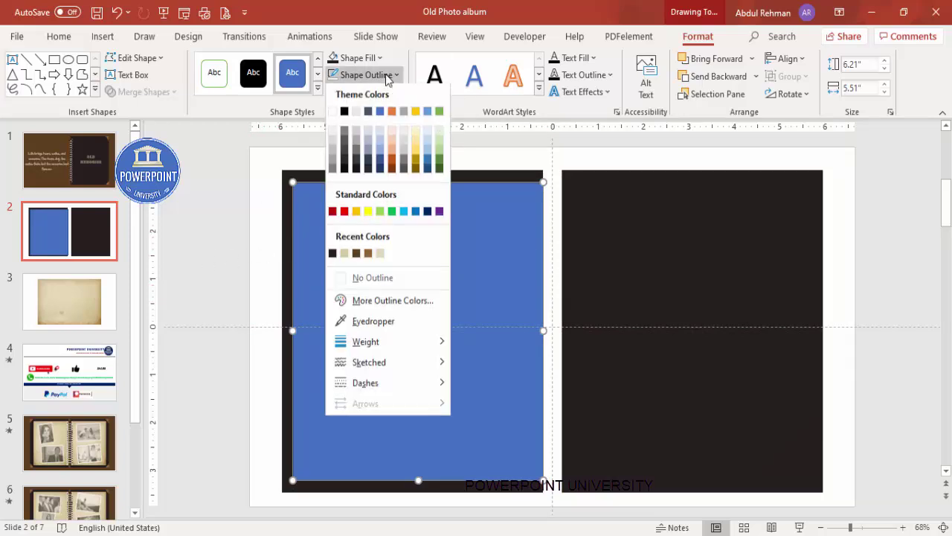
left_click(373, 279)
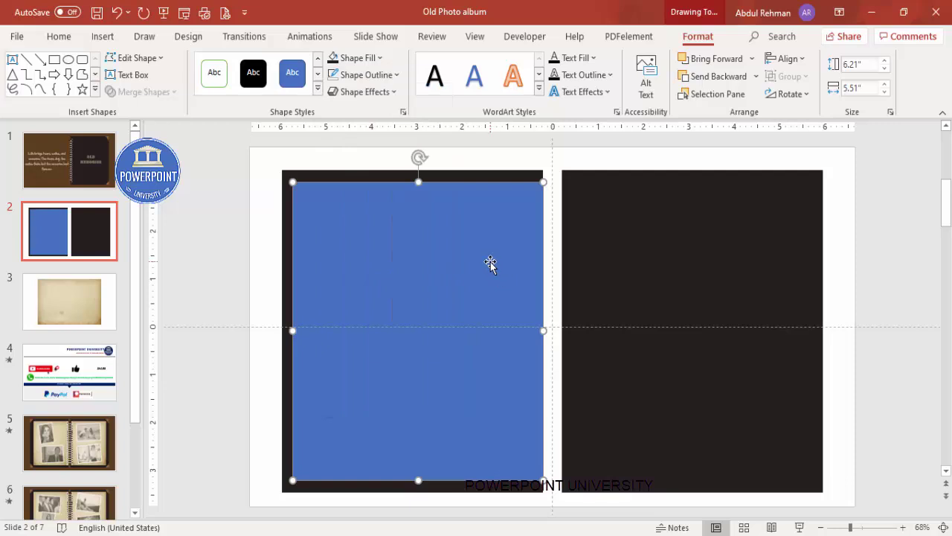
left_click(83, 304)
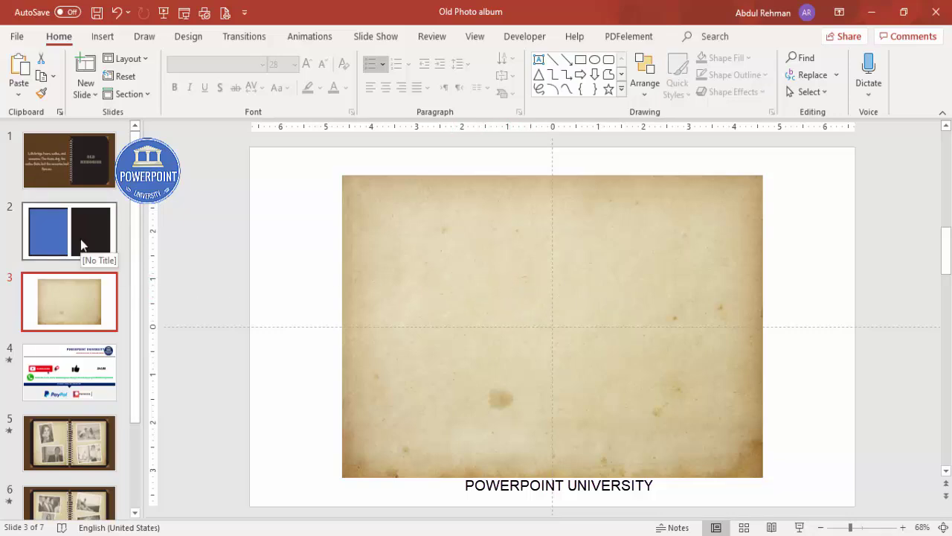
- Copy the parchment picture on slide 3
left_click(80, 239)
left_click(108, 308)
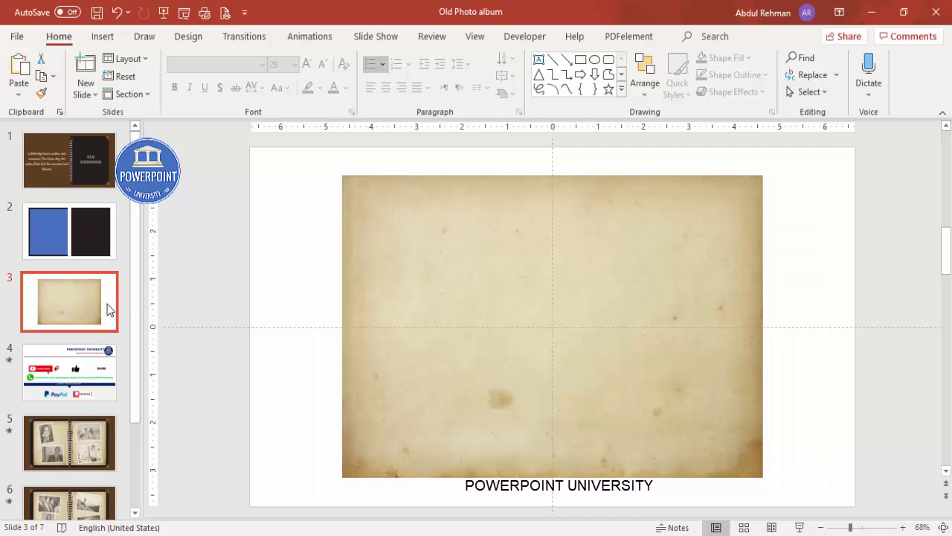
left_click(557, 249)
right_click(557, 248)
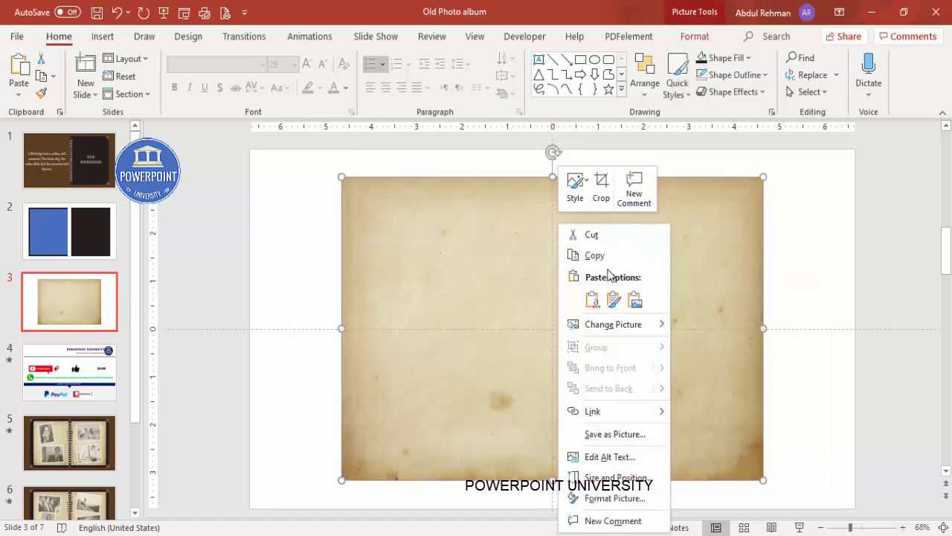
left_click(604, 257)
- Fill slide 2's blue rectangle with the copied parchment picture and place a copy on the right page
left_click(81, 229)
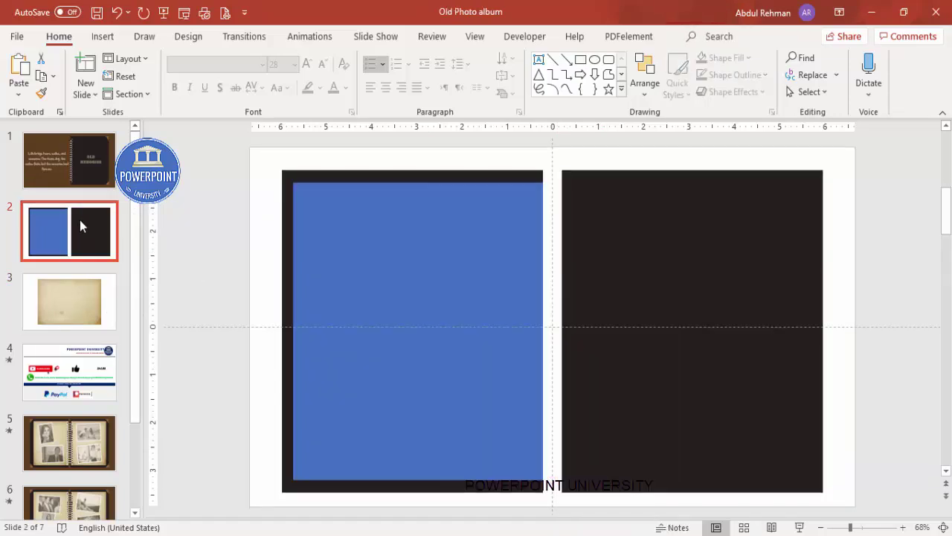
left_click(423, 197)
right_click(422, 198)
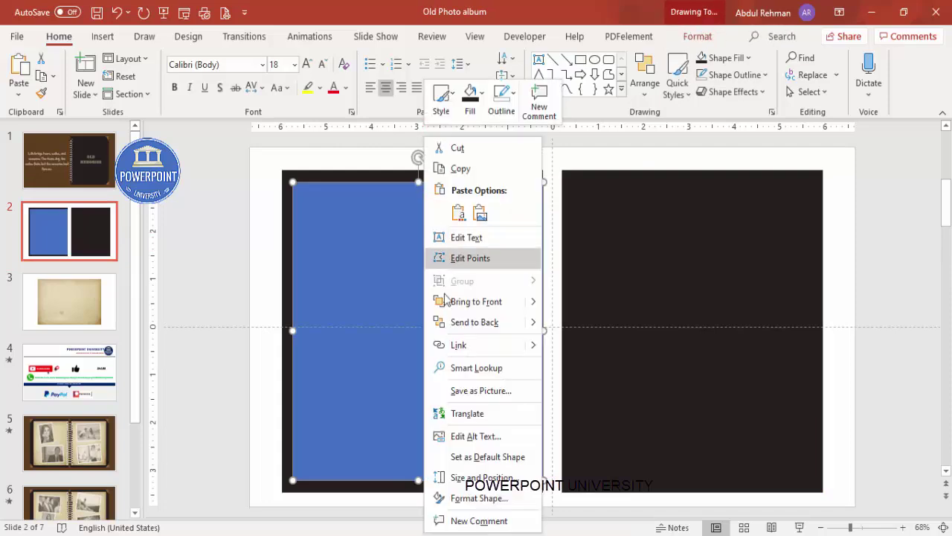
left_click(479, 497)
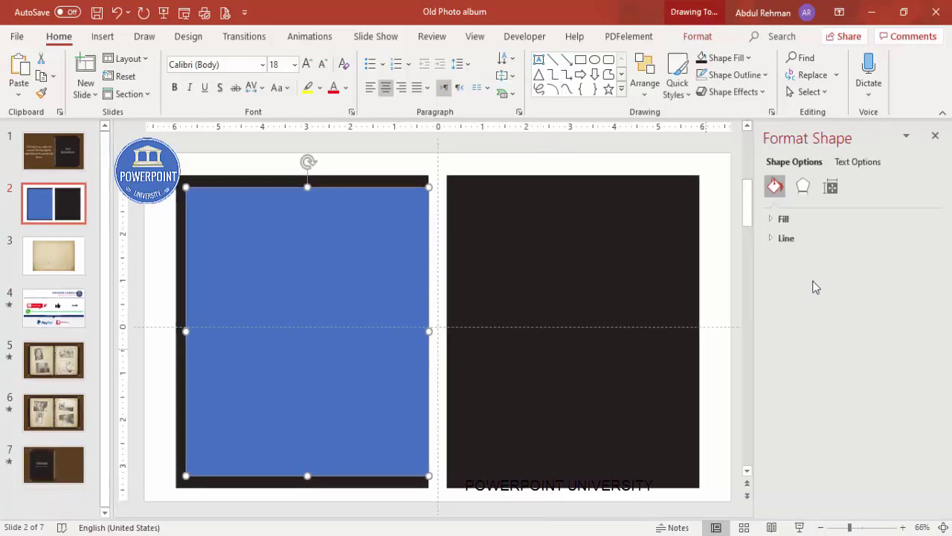
left_click(779, 220)
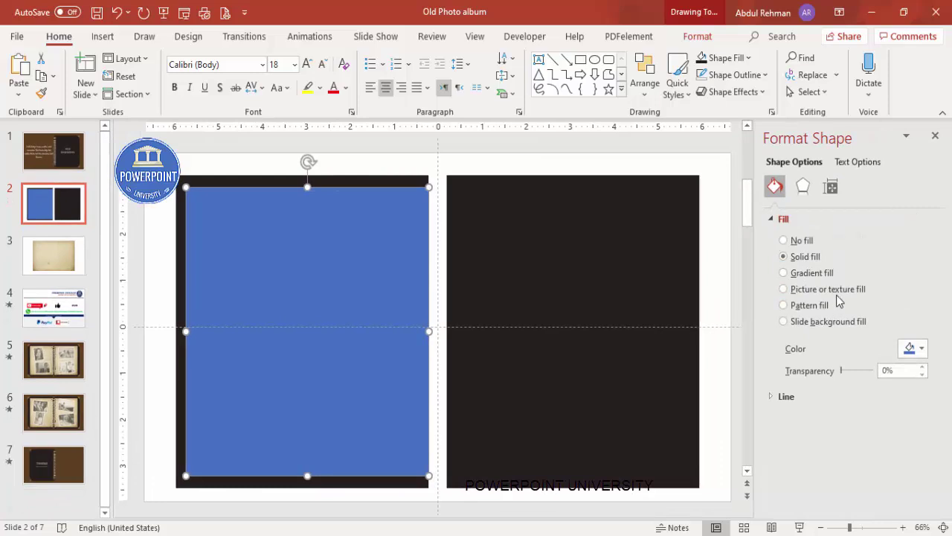
left_click(837, 289)
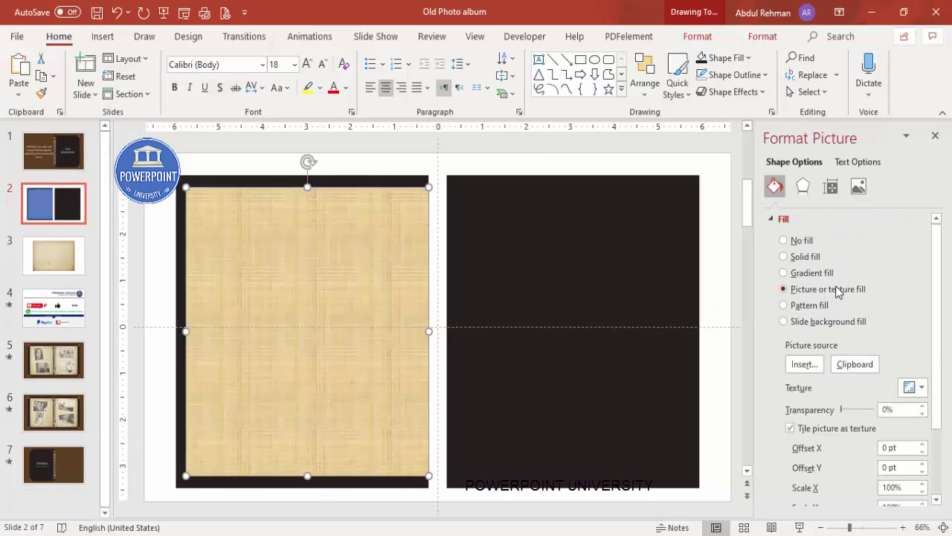
left_click(857, 369)
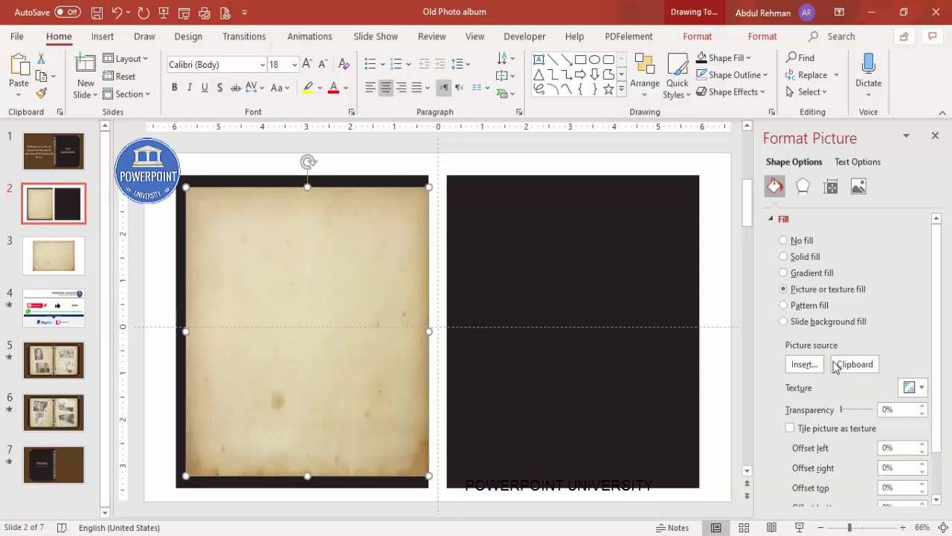
left_click(802, 368)
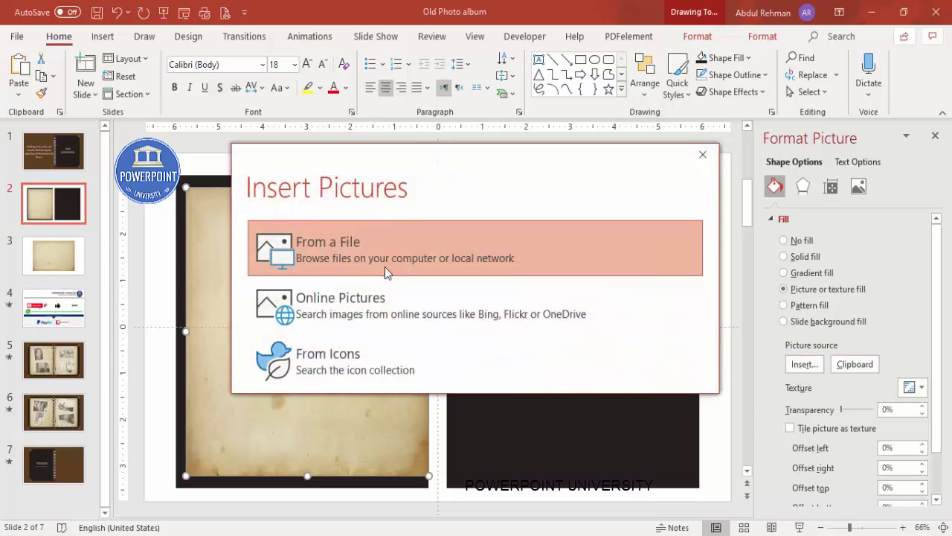
left_click(703, 157)
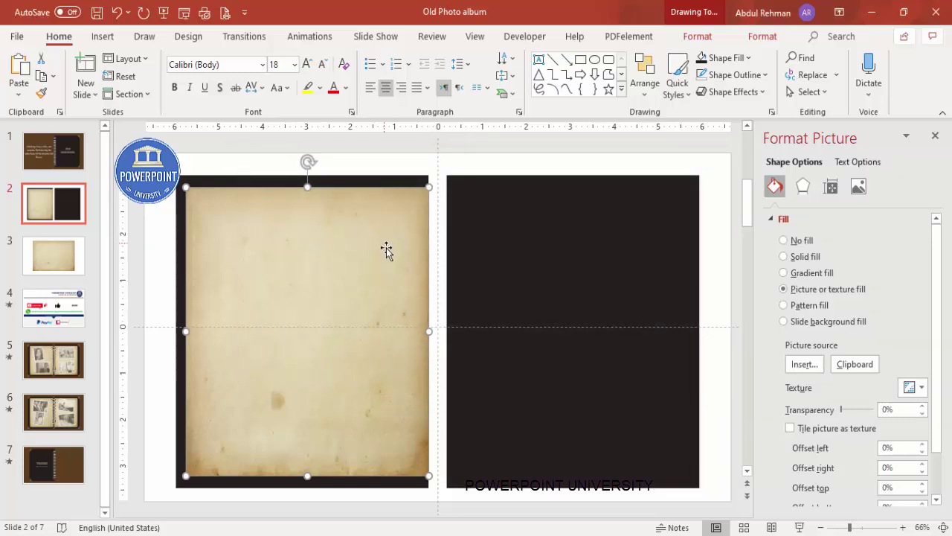
left_click_drag(388, 260, 600, 276)
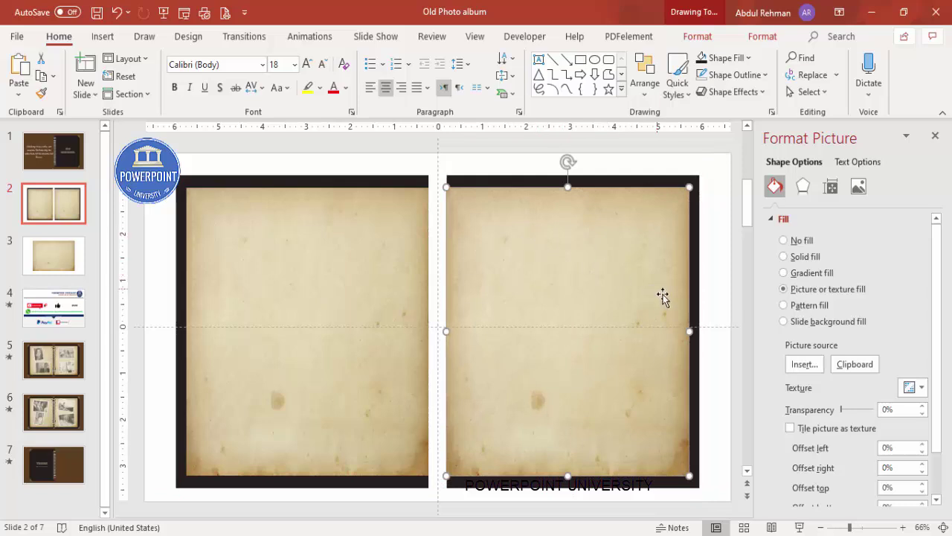
- Add outline-free beige strips along the inner spine edge of both pages
left_click(715, 301)
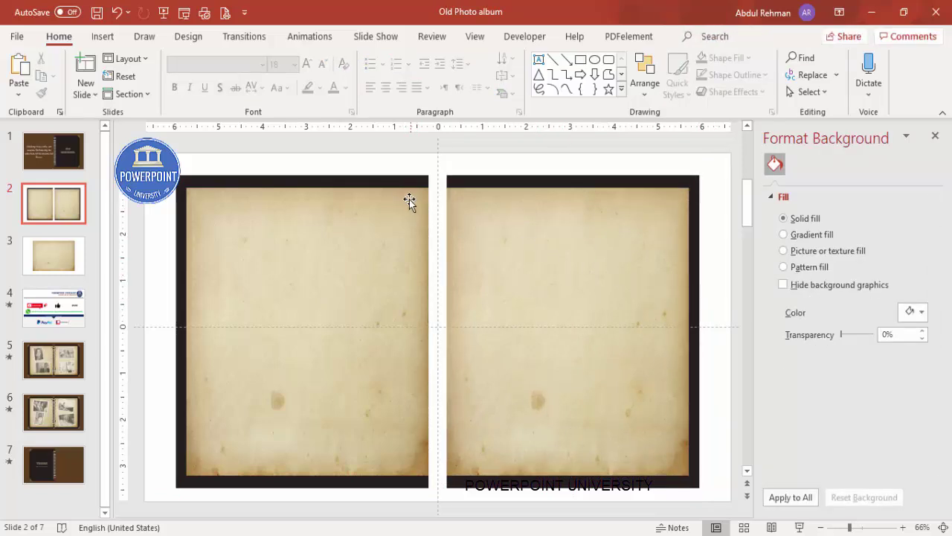
left_click(103, 36)
left_click(223, 100)
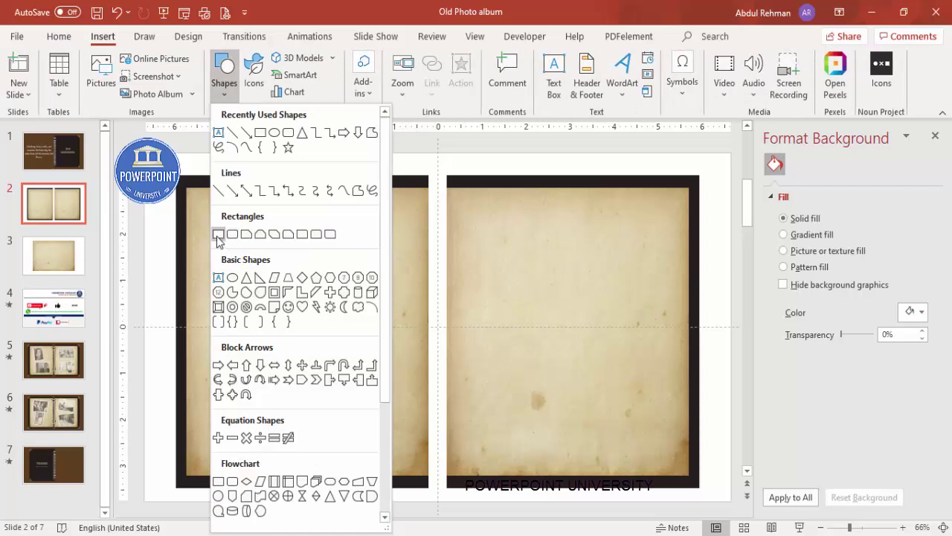
left_click(218, 235)
left_click_drag(426, 187, 414, 475)
left_click(366, 75)
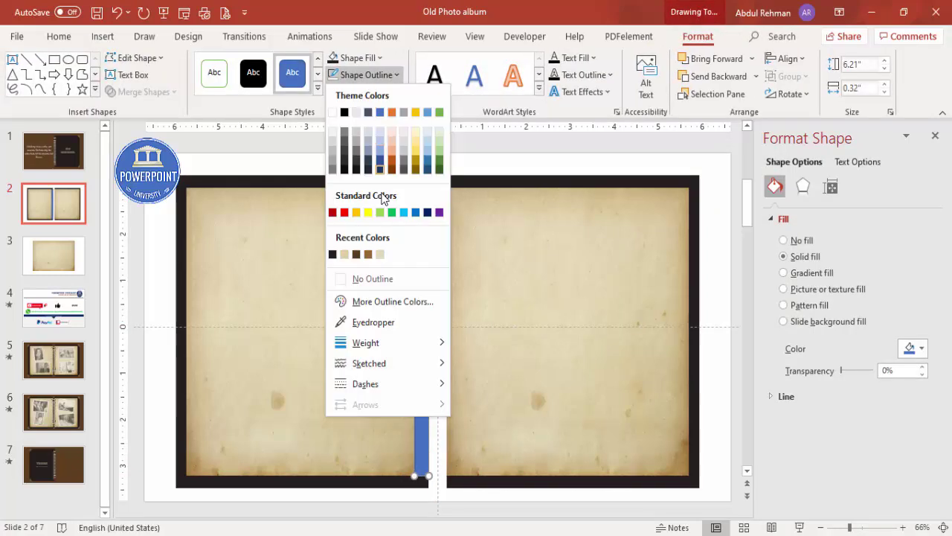
left_click(376, 279)
left_click(364, 57)
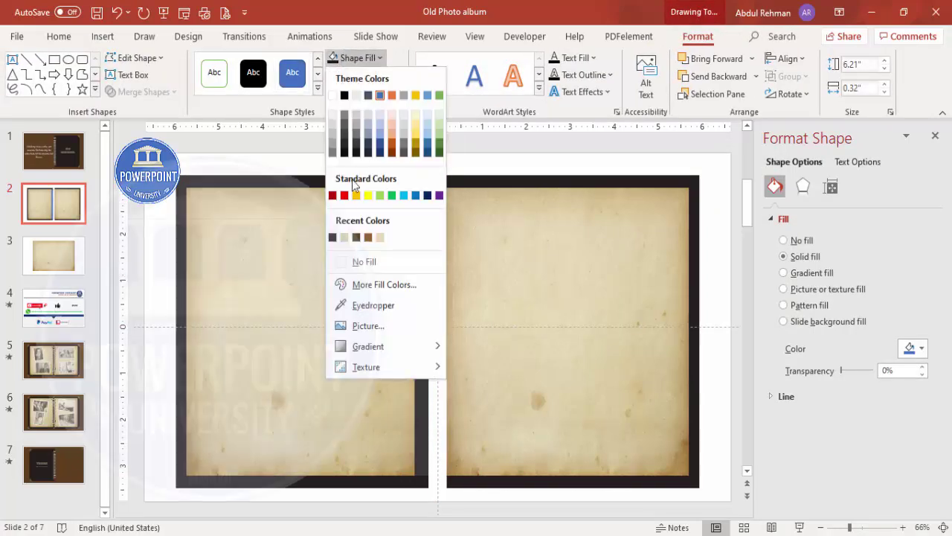
left_click(344, 238)
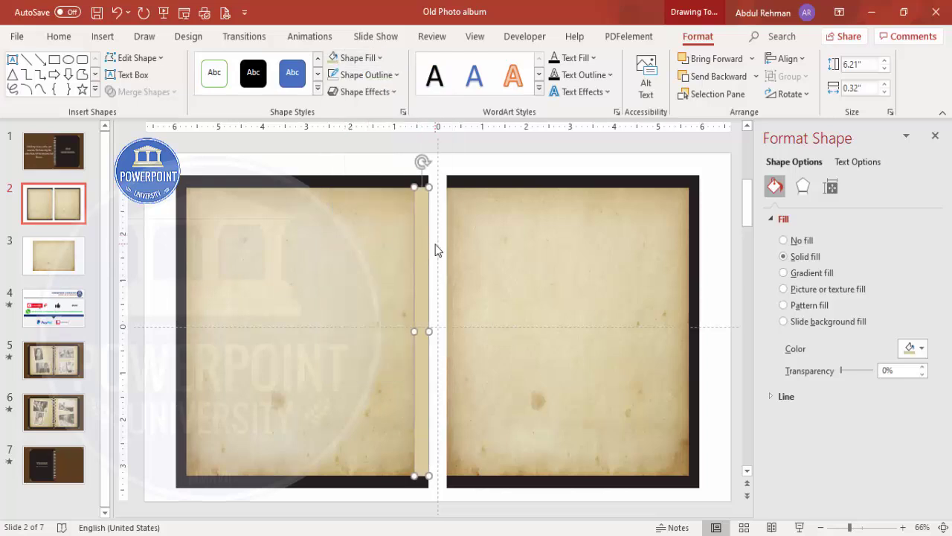
left_click_drag(430, 249, 458, 238)
- Set the slide background color to dark brown
left_click(424, 162)
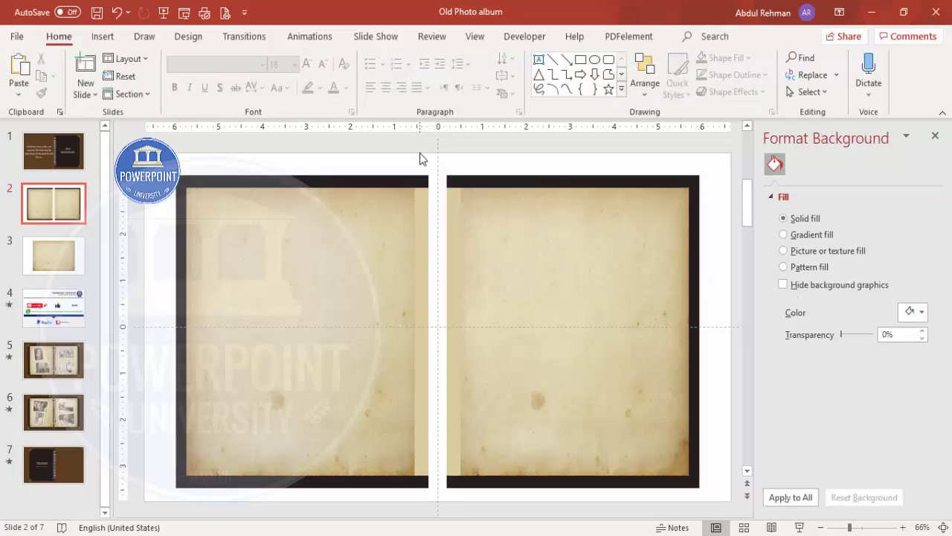
left_click(419, 198)
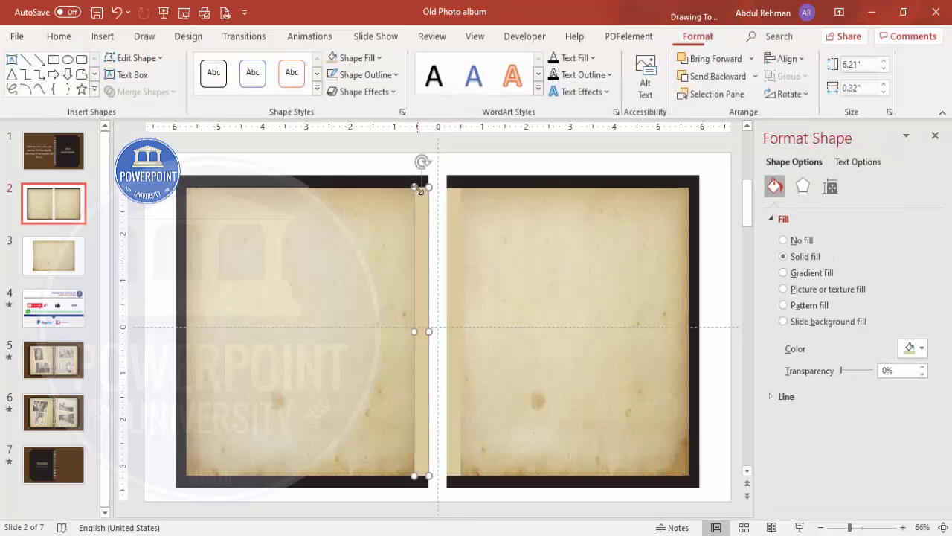
left_click(459, 161)
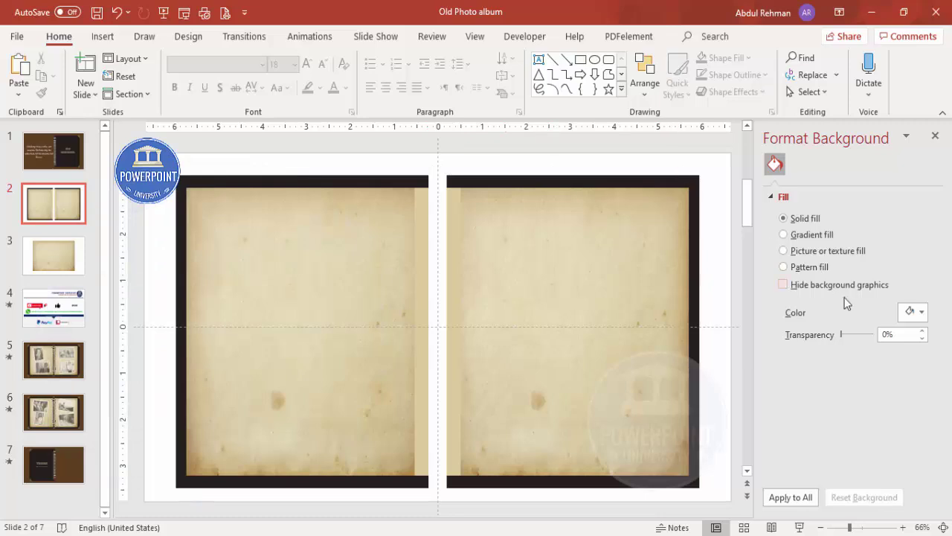
left_click(907, 311)
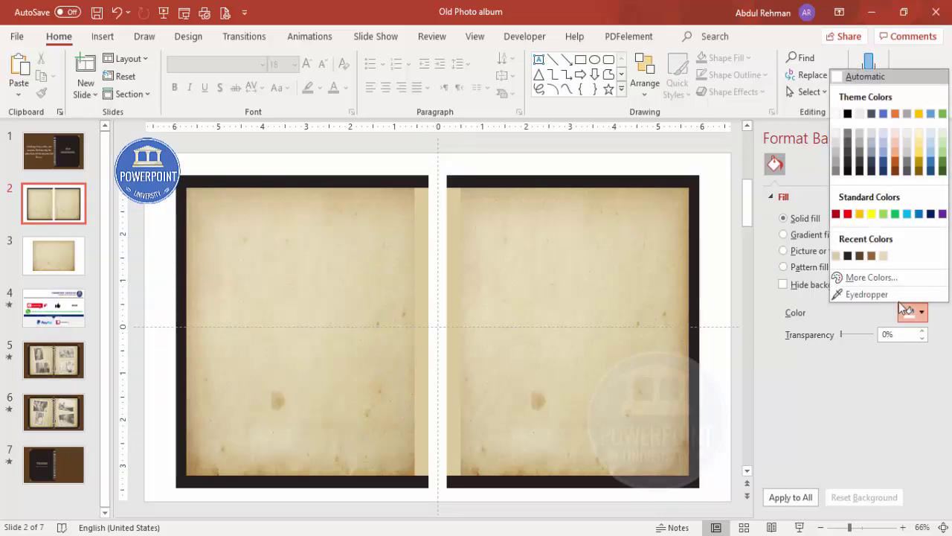
left_click(859, 256)
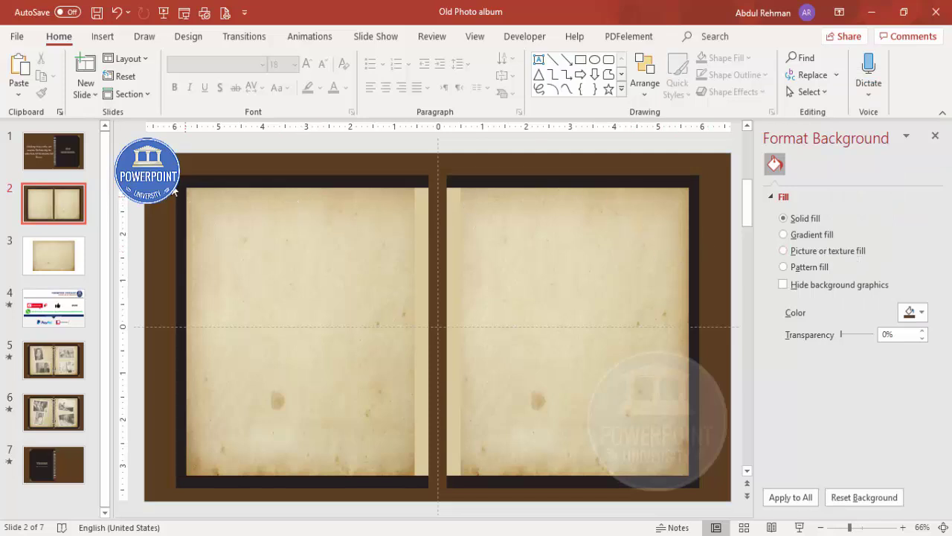
- Draw a small outline-free, tan-filled right triangle near the top-left corner
left_click(103, 36)
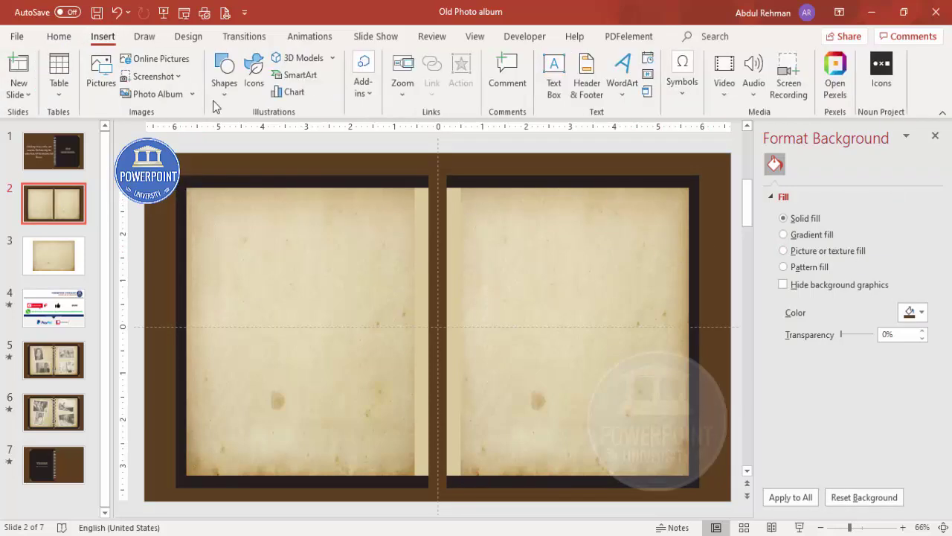
left_click(223, 102)
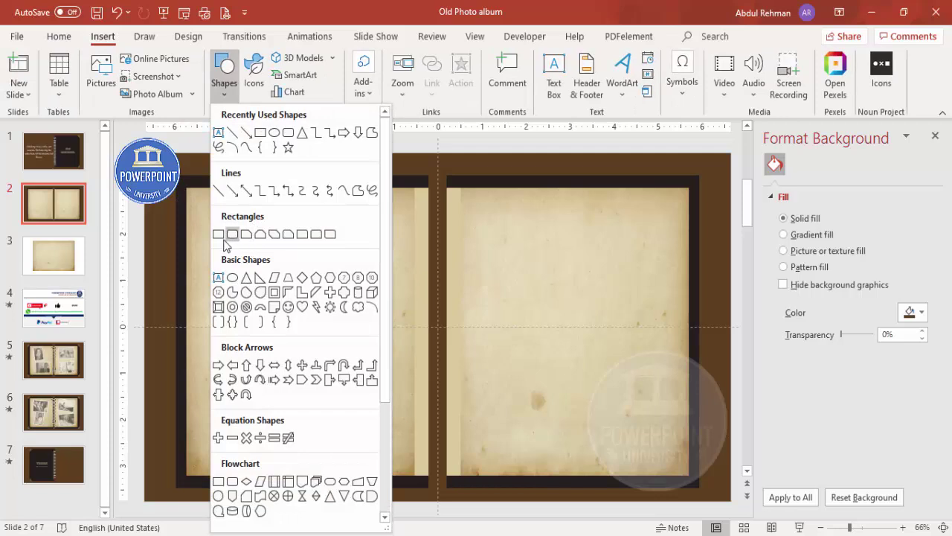
left_click(261, 285)
left_click_drag(193, 173, 165, 202)
left_click(364, 75)
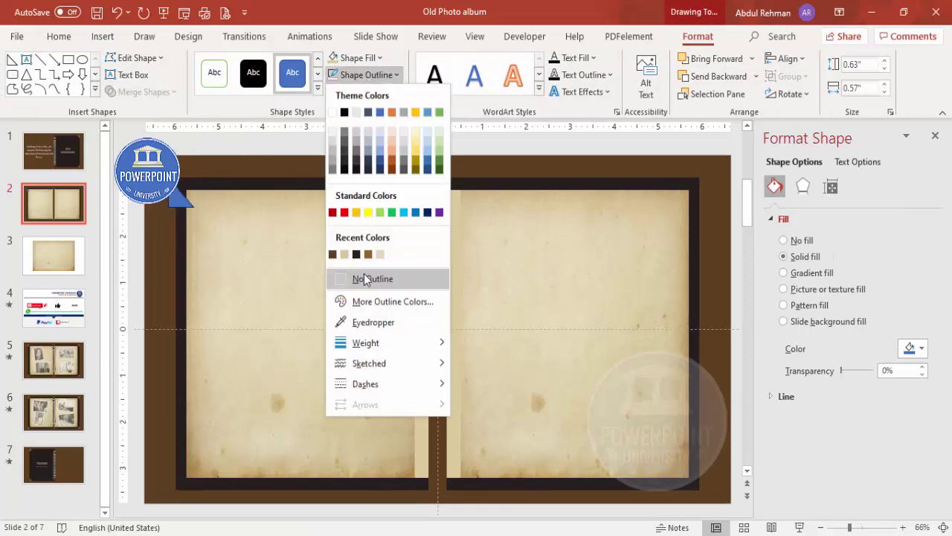
left_click(366, 276)
left_click(352, 63)
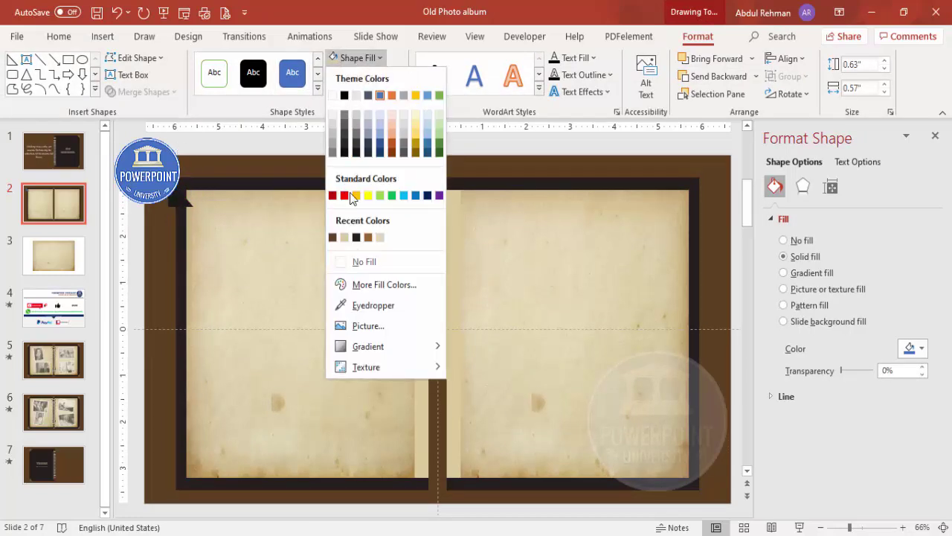
left_click(369, 237)
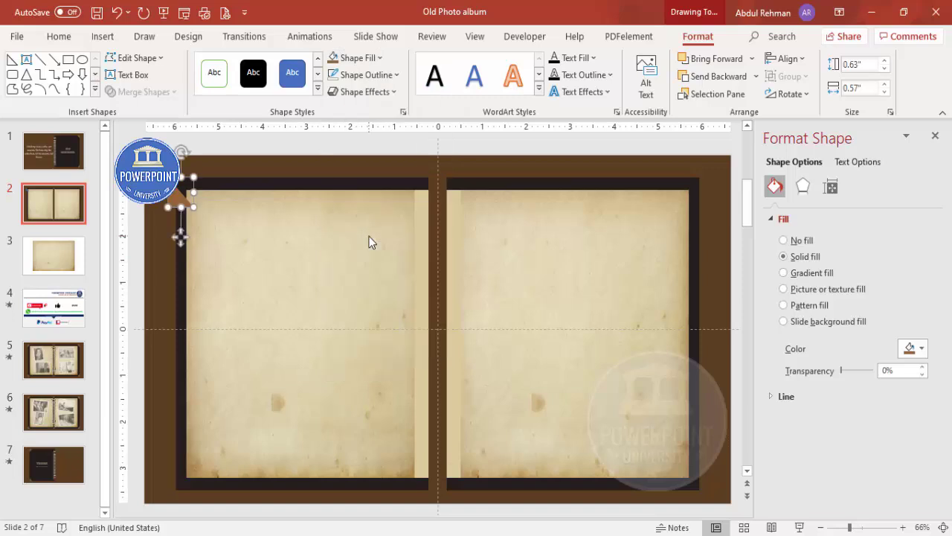
- Flip the triangle into the top-left corner and place a flipped copy at the bottom-left corner
left_click(788, 94)
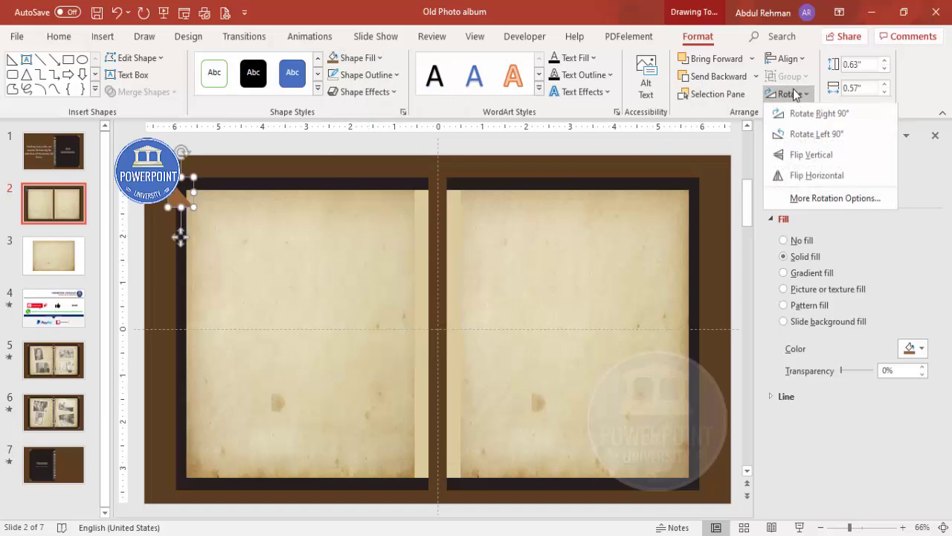
left_click(818, 156)
left_click_drag(186, 182, 193, 171)
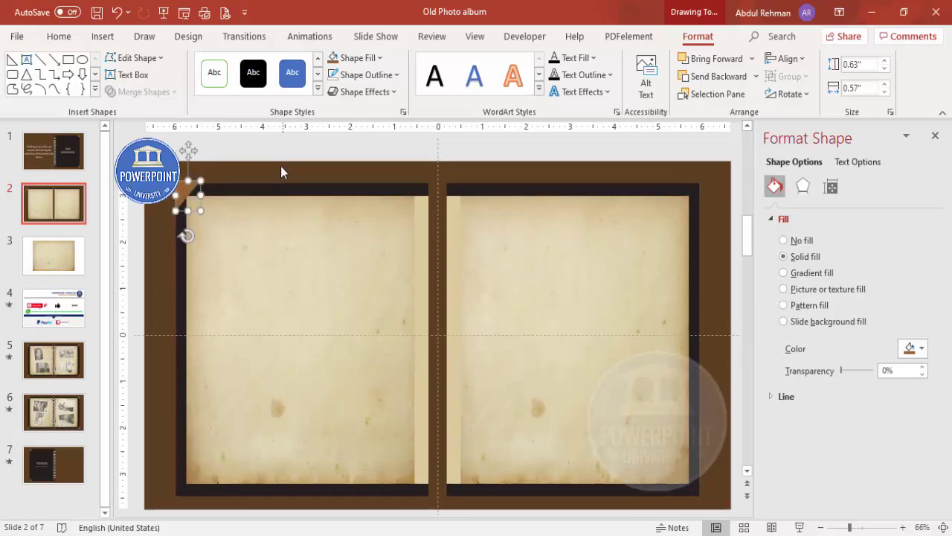
key("ctrl+z")
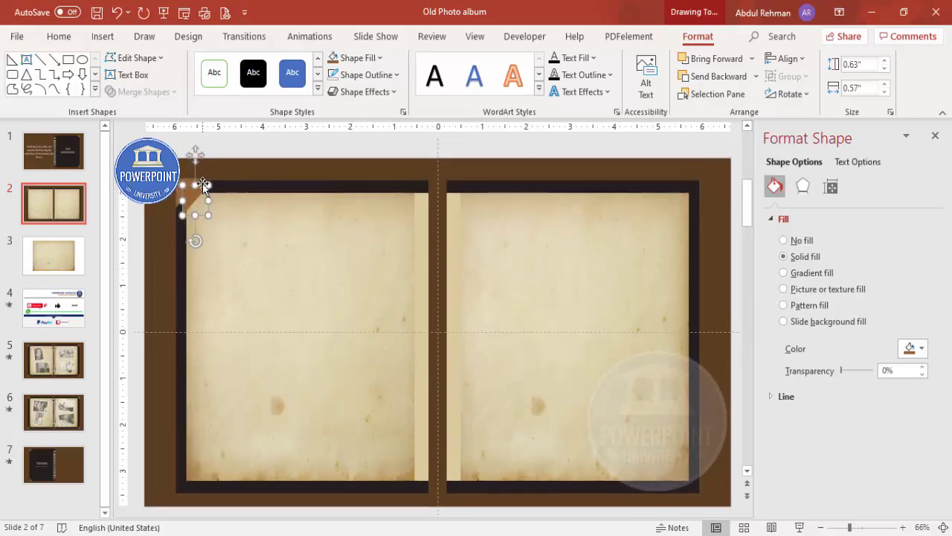
left_click_drag(202, 186, 200, 443)
left_click(790, 94)
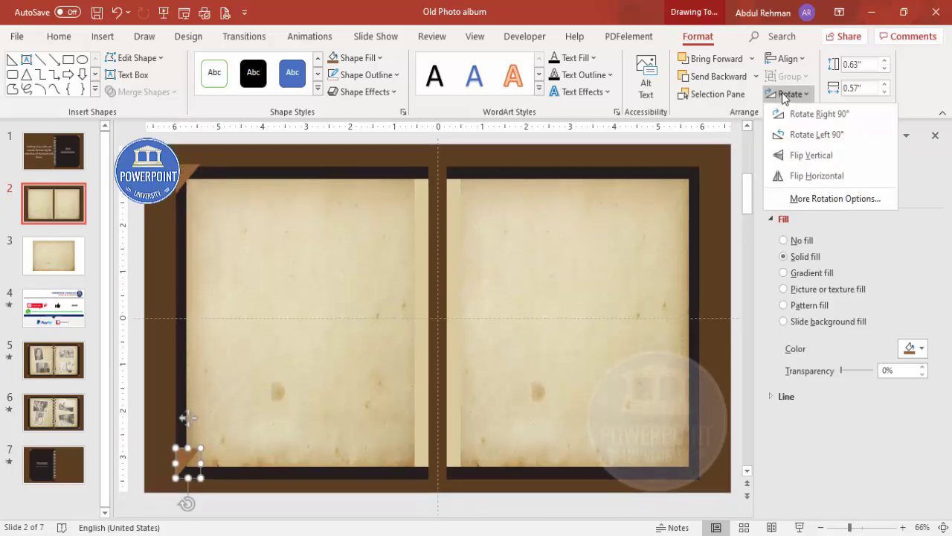
left_click(804, 158)
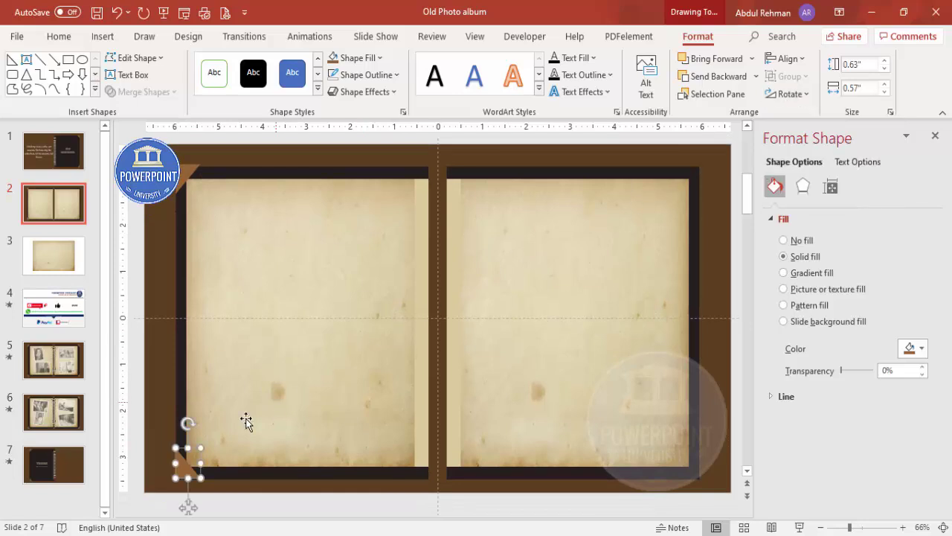
left_click_drag(192, 451, 190, 455)
- Copy and flip triangles into the bottom-right and top-right corners of the spread
scroll(253, 402, "down", 3)
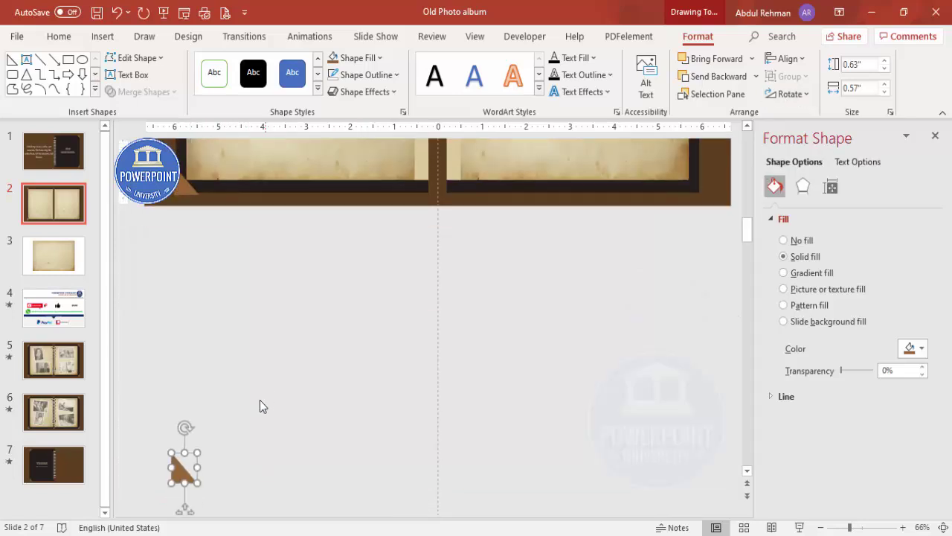
left_click_drag(192, 440, 696, 199)
scroll(714, 245, "up", 3)
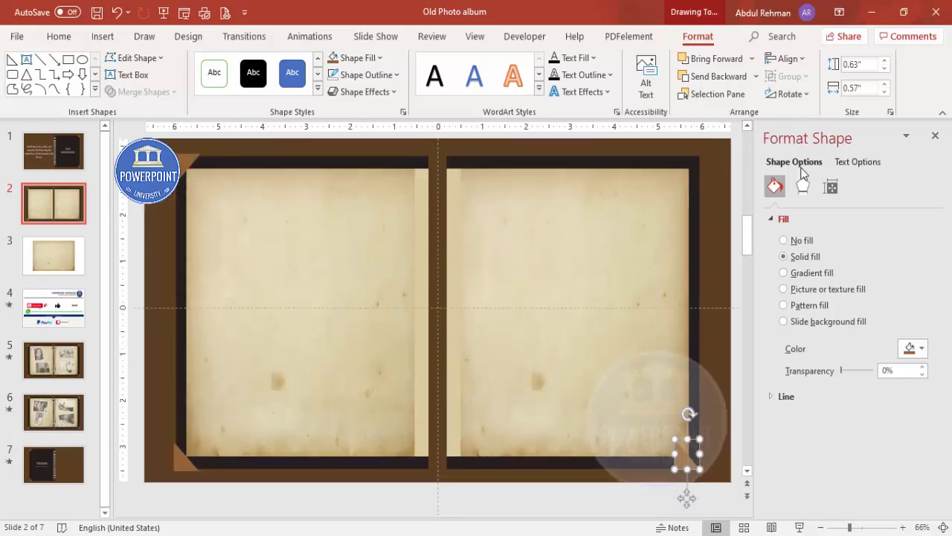
left_click(789, 93)
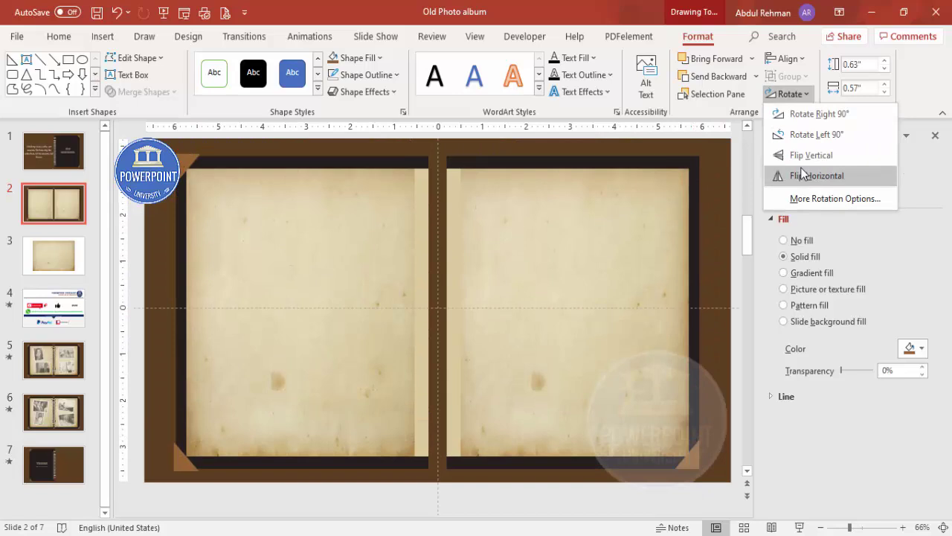
left_click(803, 175)
scroll(693, 444, "up", 1)
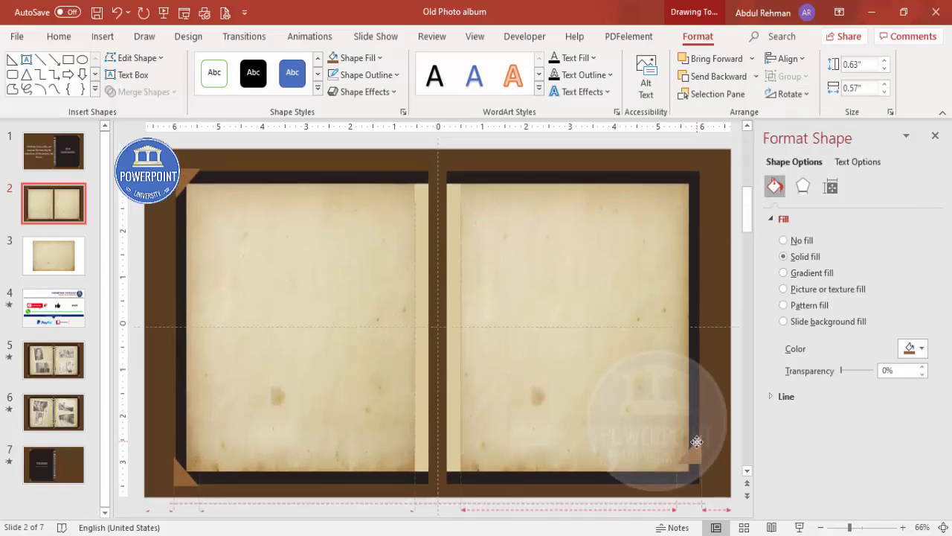
left_click_drag(695, 461, 224, 166)
left_click(790, 94)
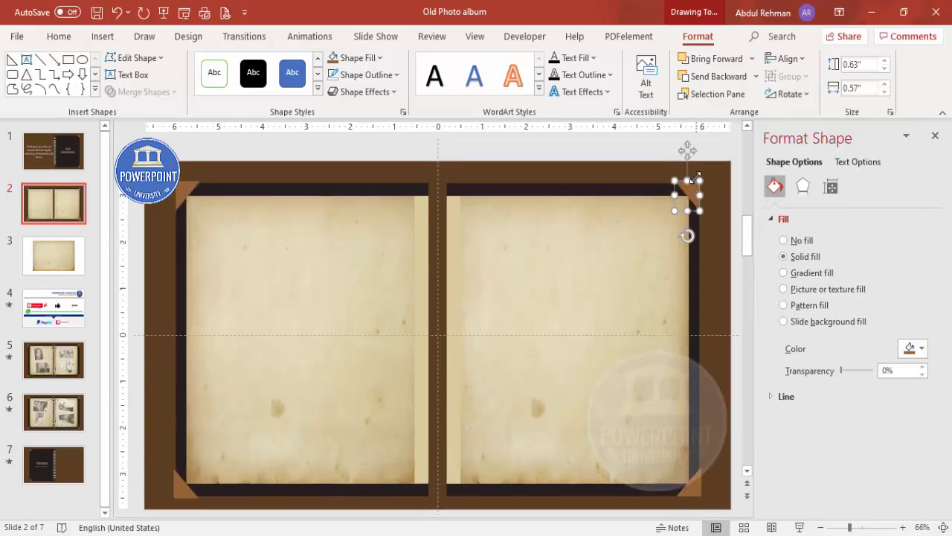
left_click_drag(694, 180, 701, 180)
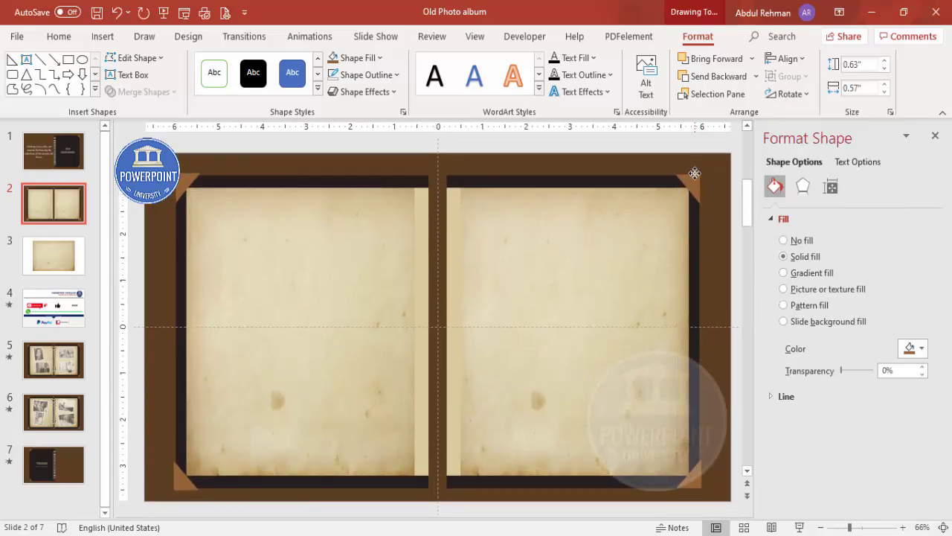
- Give the right page frame an outer bottom-right drop shadow
left_click(699, 268)
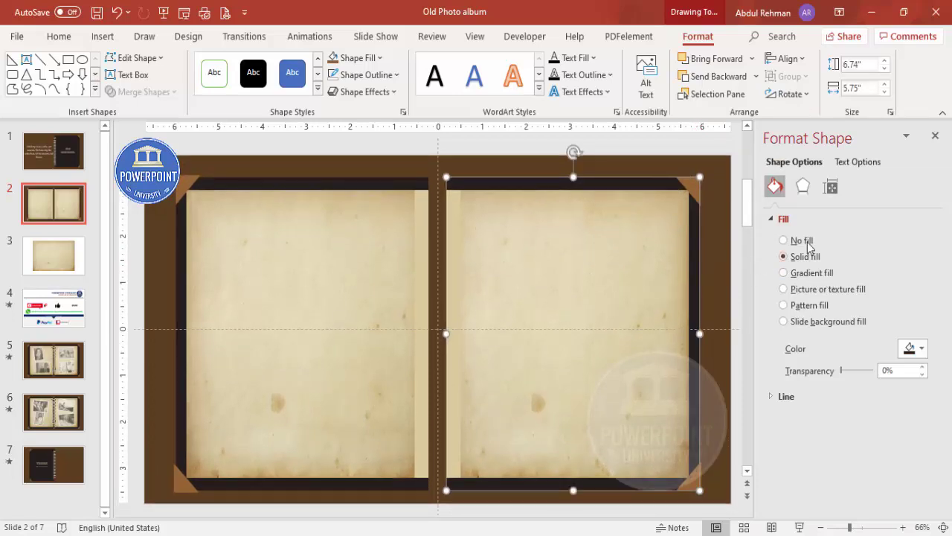
left_click(803, 188)
left_click(817, 221)
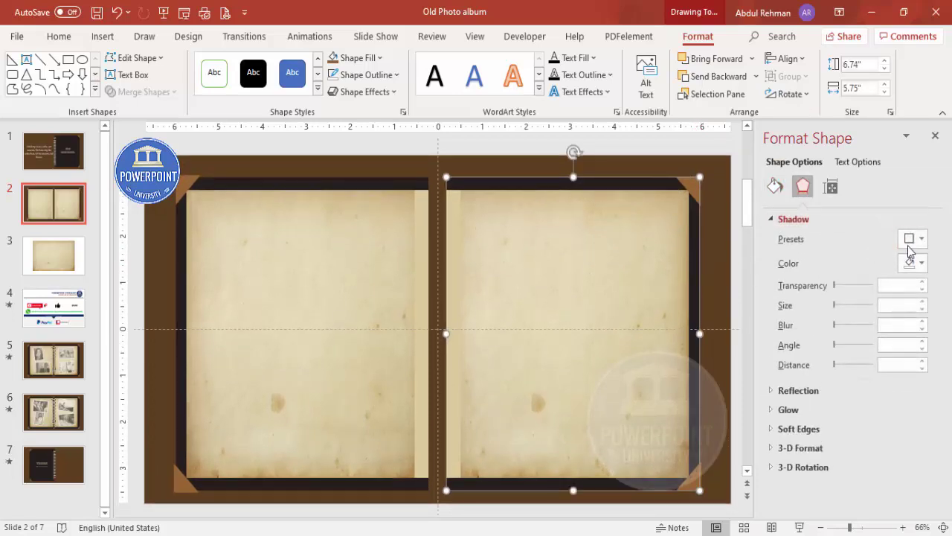
left_click(911, 240)
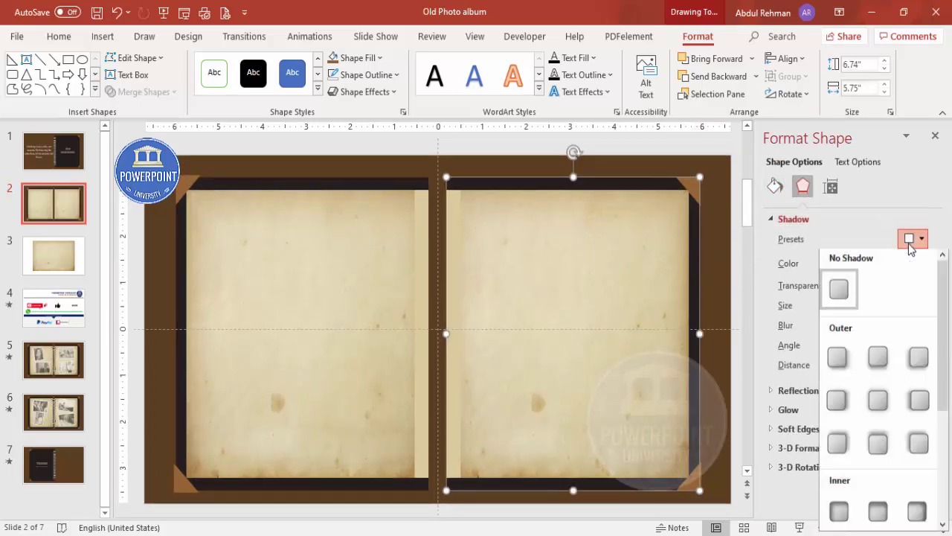
left_click(838, 361)
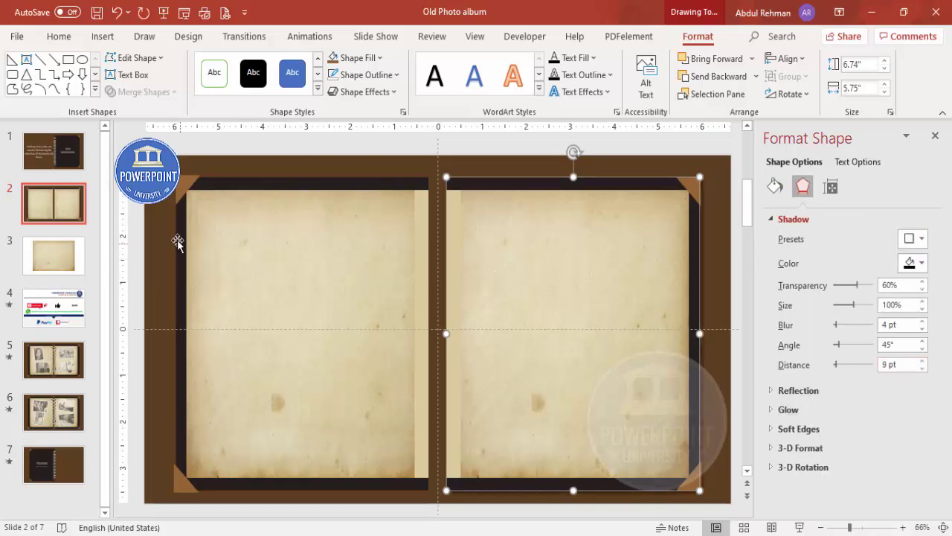
- Give the left page frame an outer shadow at 135° with distance raised to 8 pt
left_click(231, 189)
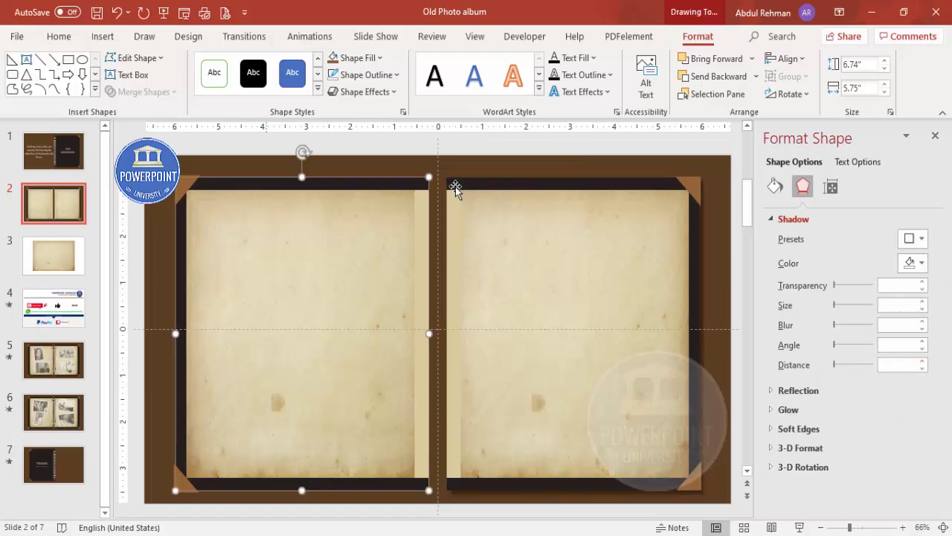
left_click(913, 238)
left_click(915, 359)
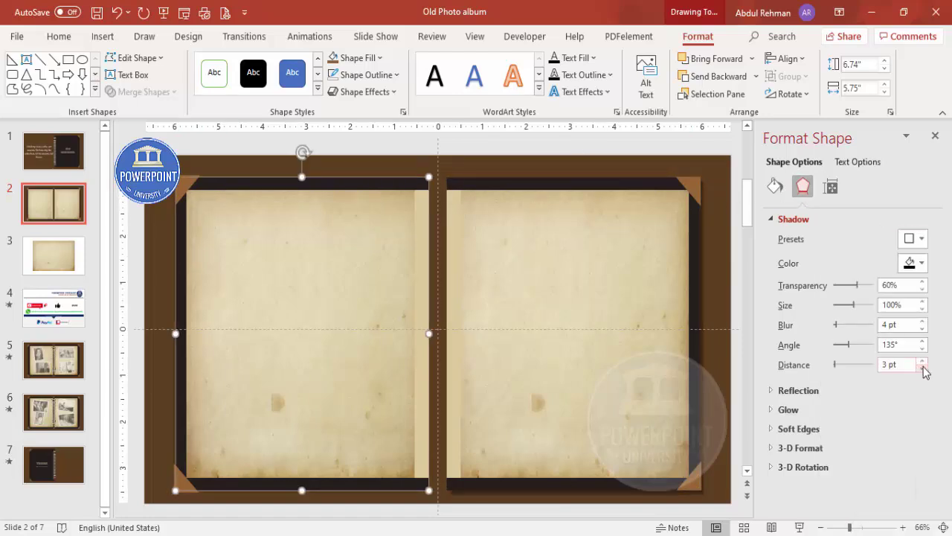
left_click(922, 361)
left_click(922, 361)
left_click(922, 360)
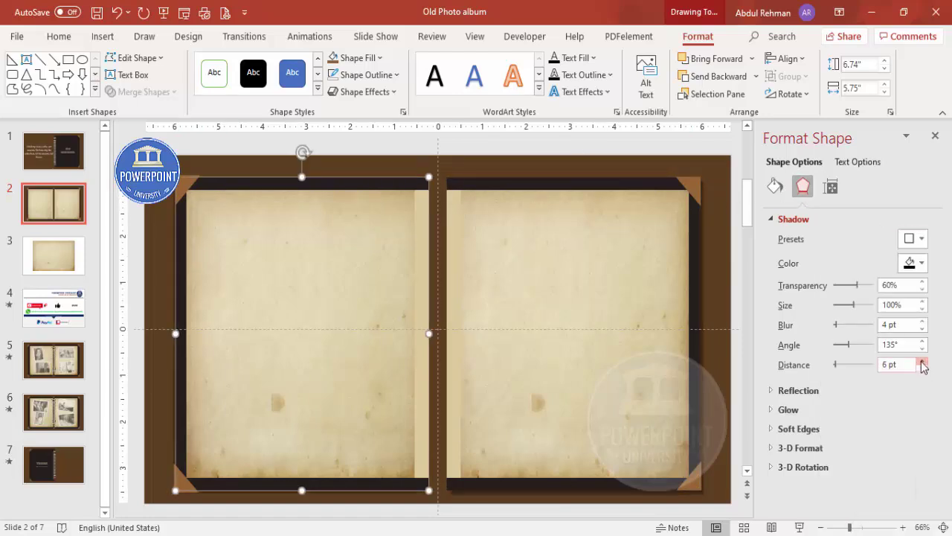
left_click(456, 153)
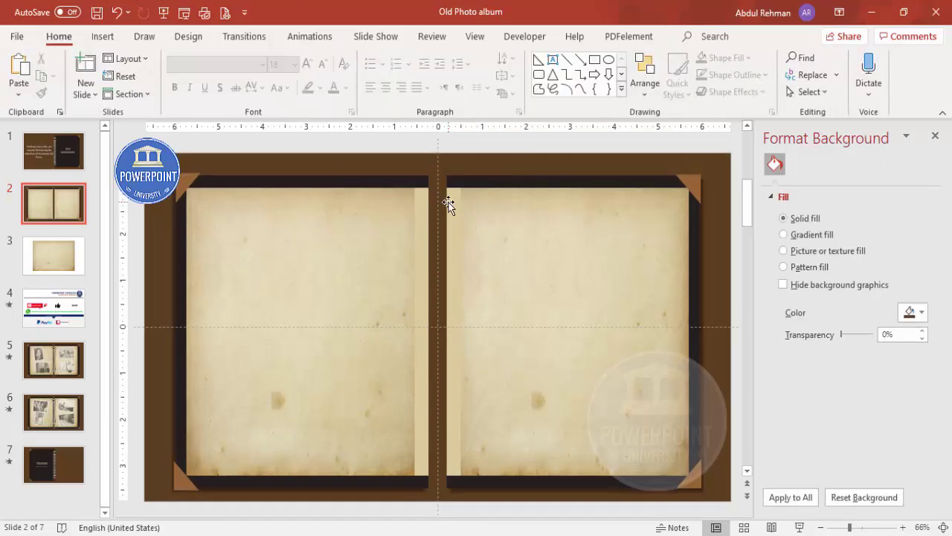
- Nudge the narrow centre strip slightly to the right
left_click(448, 204)
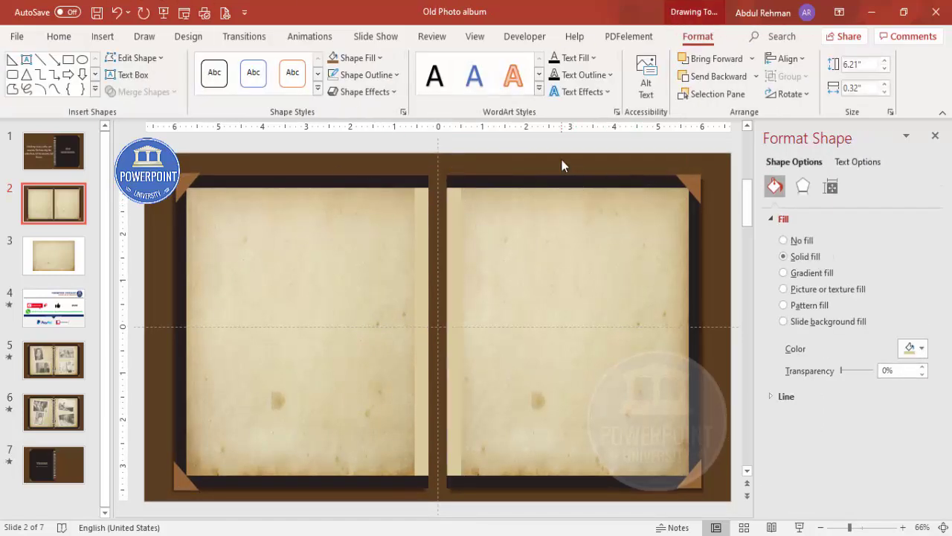
left_click(469, 204)
left_click(454, 202)
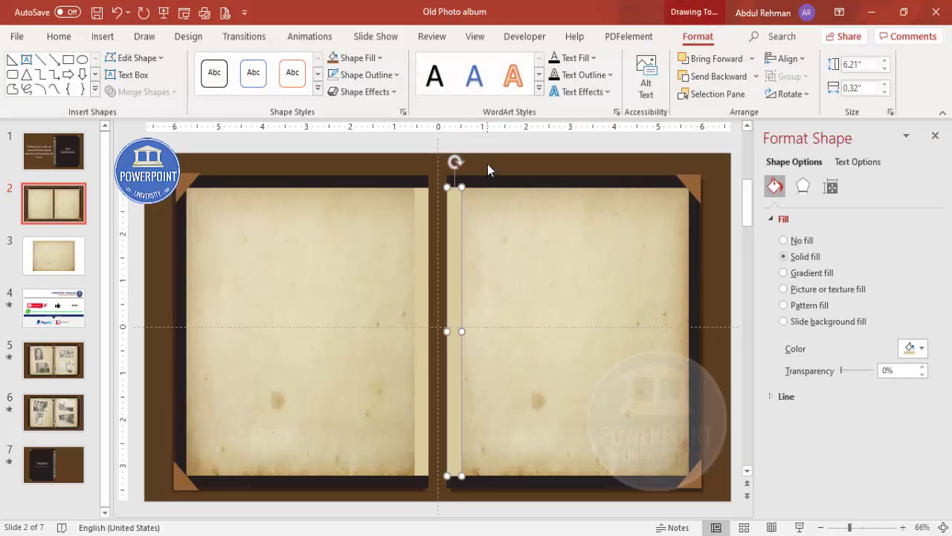
key("ctrl+Right")
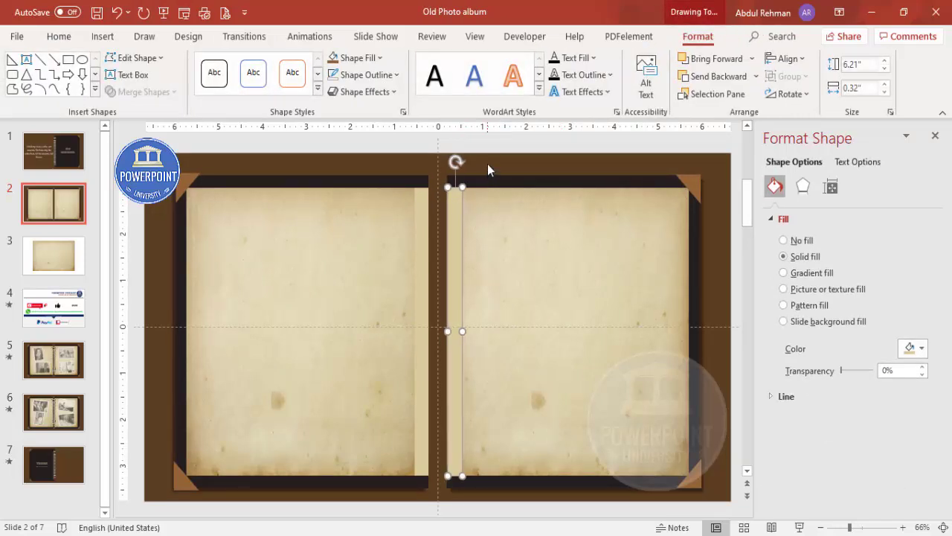
left_click(489, 161)
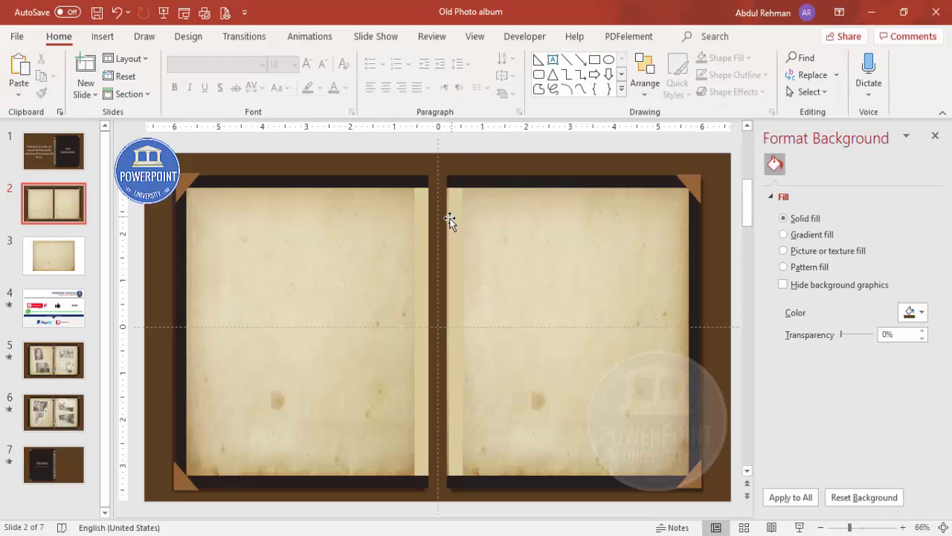
- Zoom in and nudge the light strip right of the spine slightly left
left_click(868, 526)
scroll(475, 312, "up", 4)
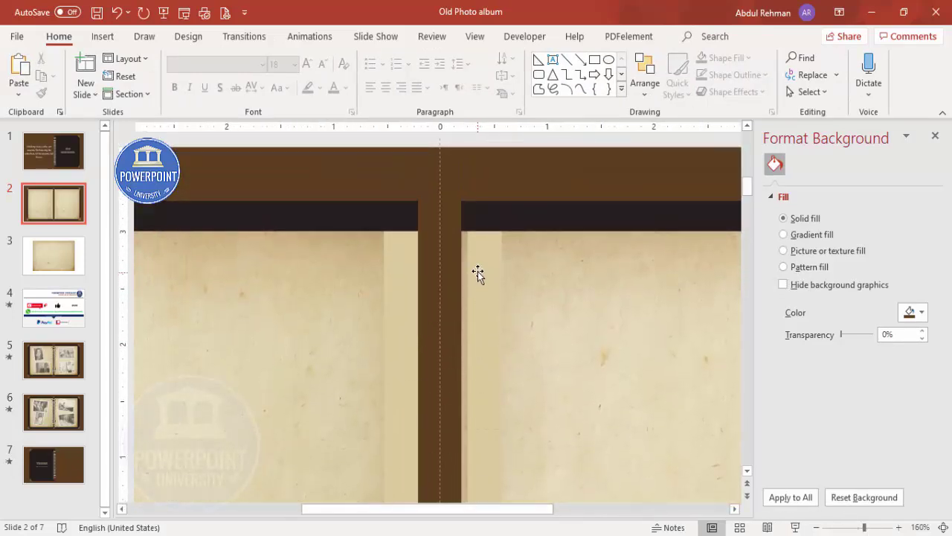
left_click(478, 274)
key("ctrl+Left")
key("ctrl+Left")
key("ctrl+Left")
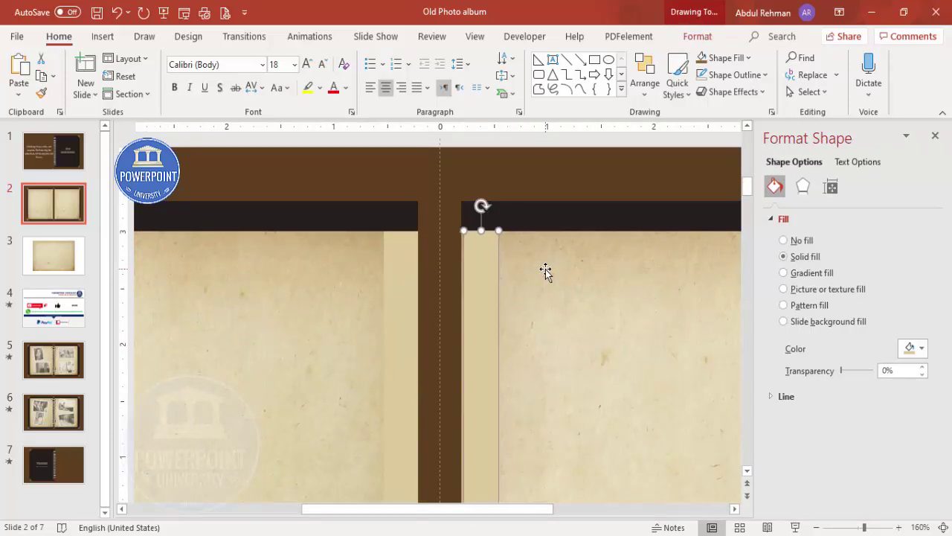
left_click(482, 177)
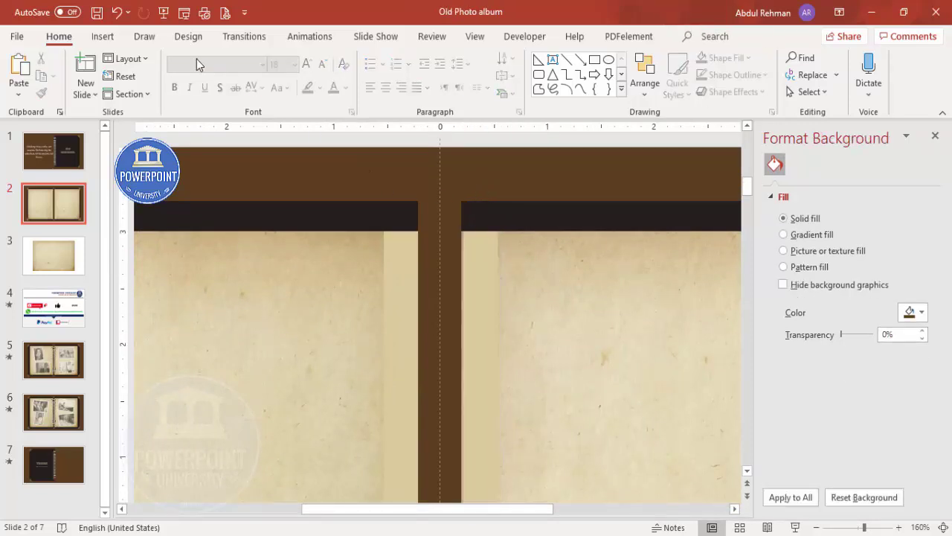
left_click(102, 36)
left_click(224, 75)
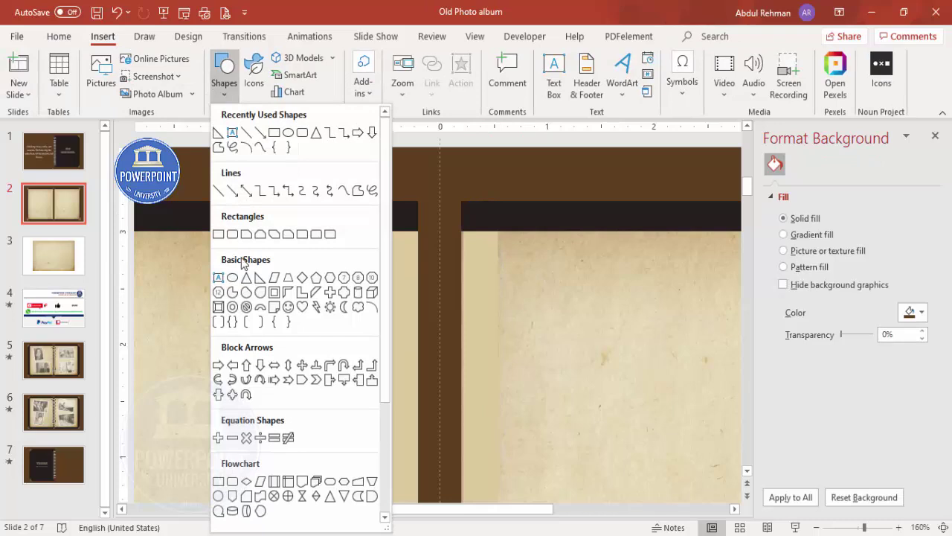
- Draw a small 0.16" circle at the top of the left light strip
left_click(236, 278)
left_click_drag(397, 241, 414, 261)
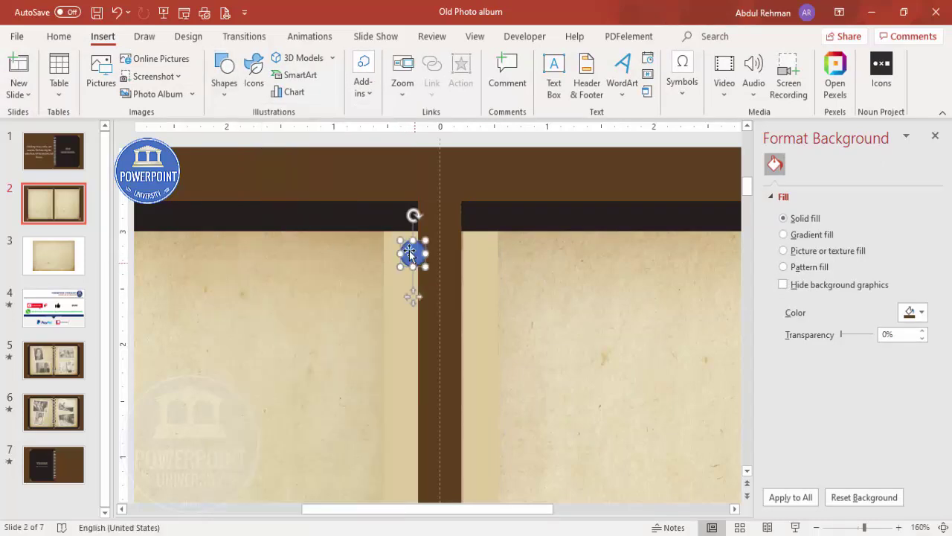
left_click(409, 249)
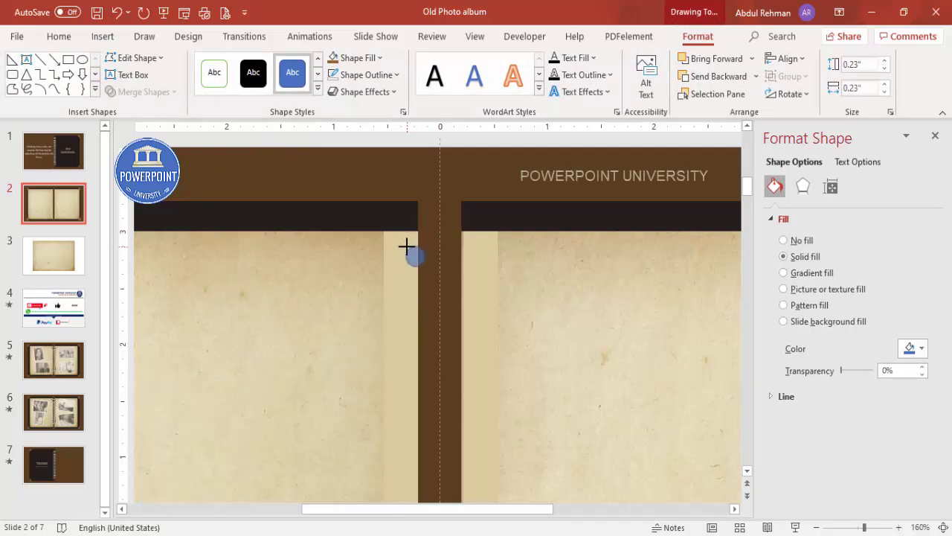
mouse_move(409, 249)
left_mouse_down()
mouse_move(426, 265)
mouse_move(402, 250)
left_mouse_up()
- Make the circle solid black with no outline and duplicate it across the spine
left_click(370, 75)
left_click(374, 279)
left_click(357, 59)
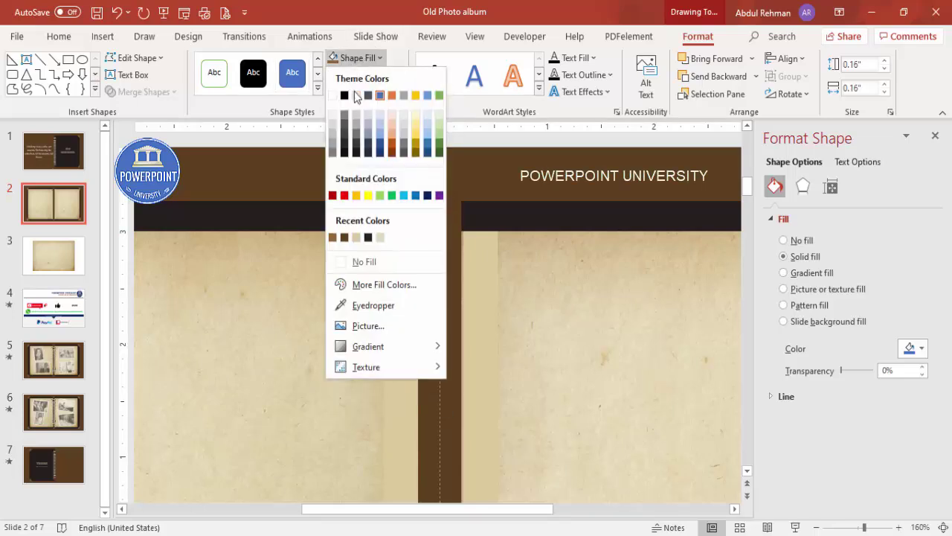
left_click(345, 95)
left_click_drag(403, 254, 480, 252)
key("ctrl+d")
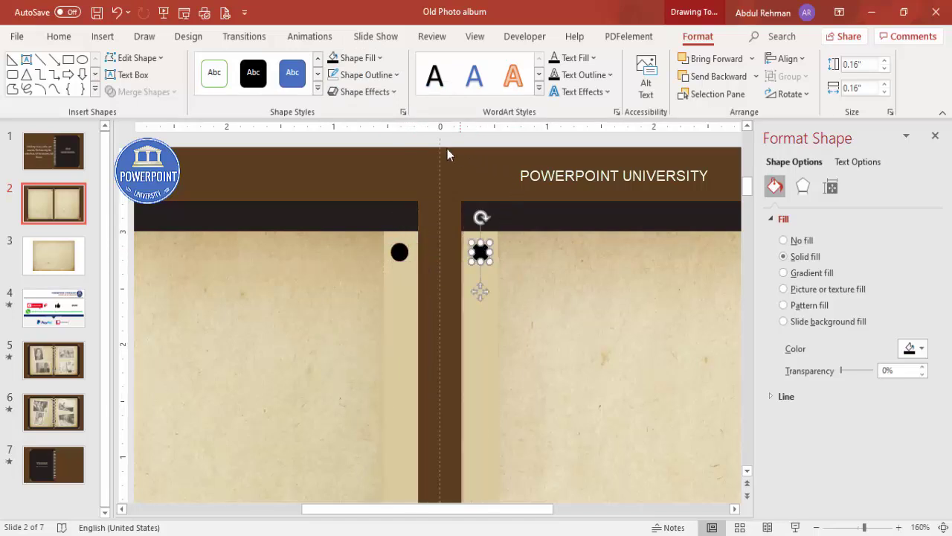
left_click(103, 36)
- Draw a narrow, outline-free light gray rounded pill across the spine between the dots
left_click(222, 88)
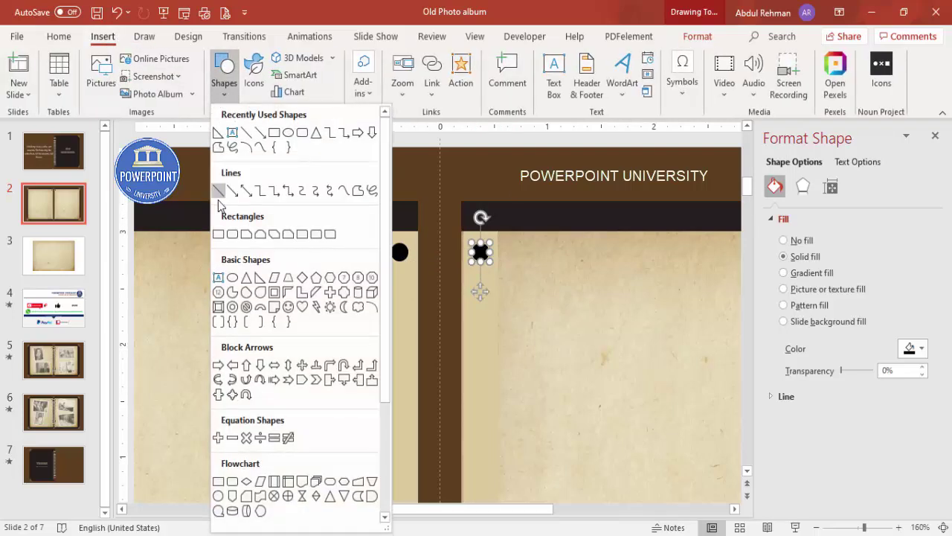
left_click(233, 235)
left_click_drag(359, 292, 511, 337)
left_click_drag(369, 295, 455, 252)
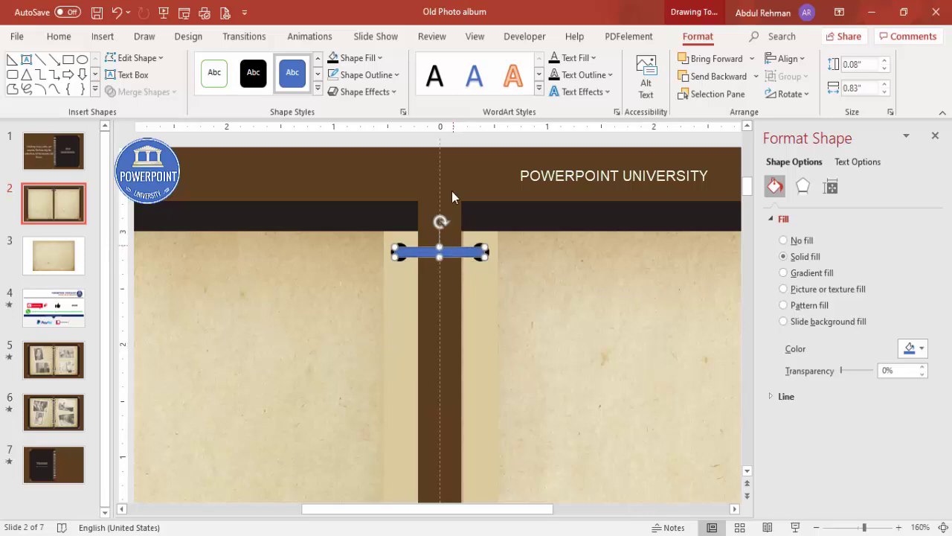
left_click(393, 76)
left_click(372, 279)
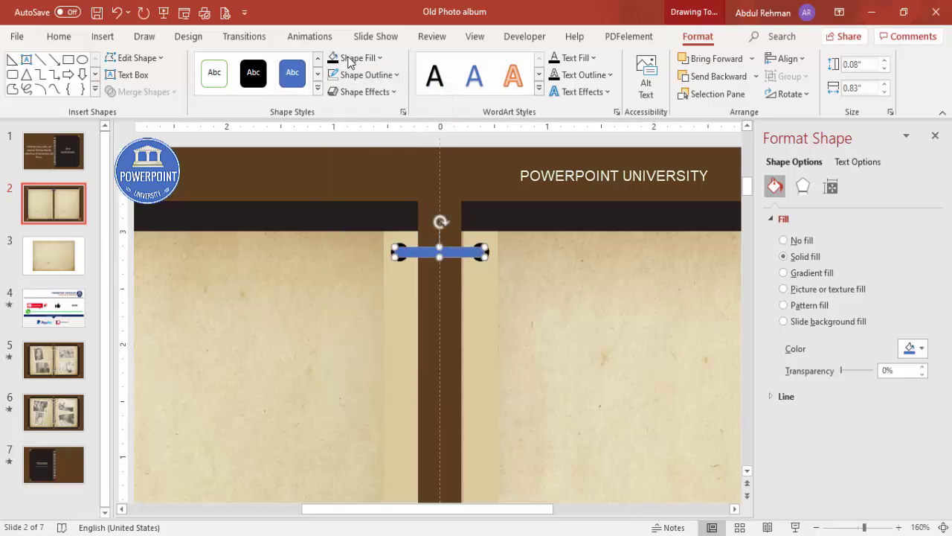
left_click(358, 58)
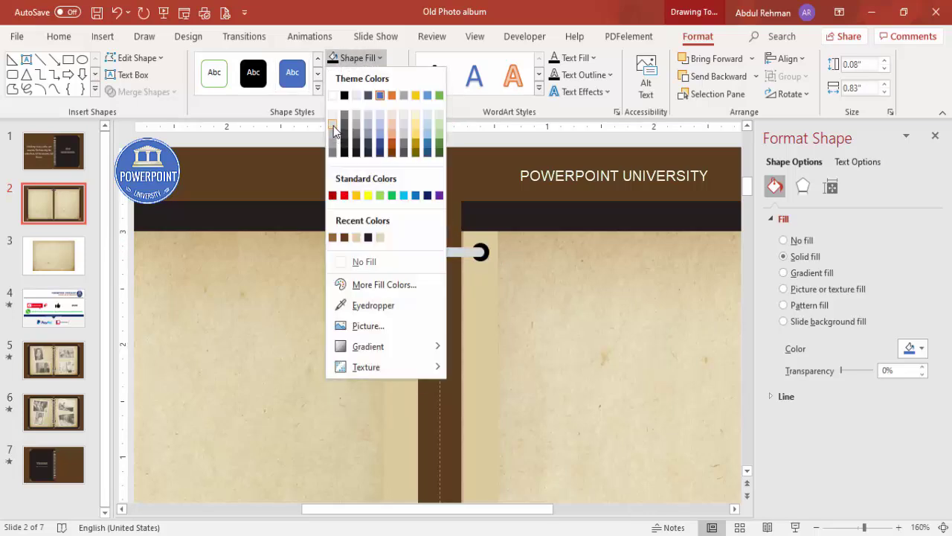
left_click(333, 126)
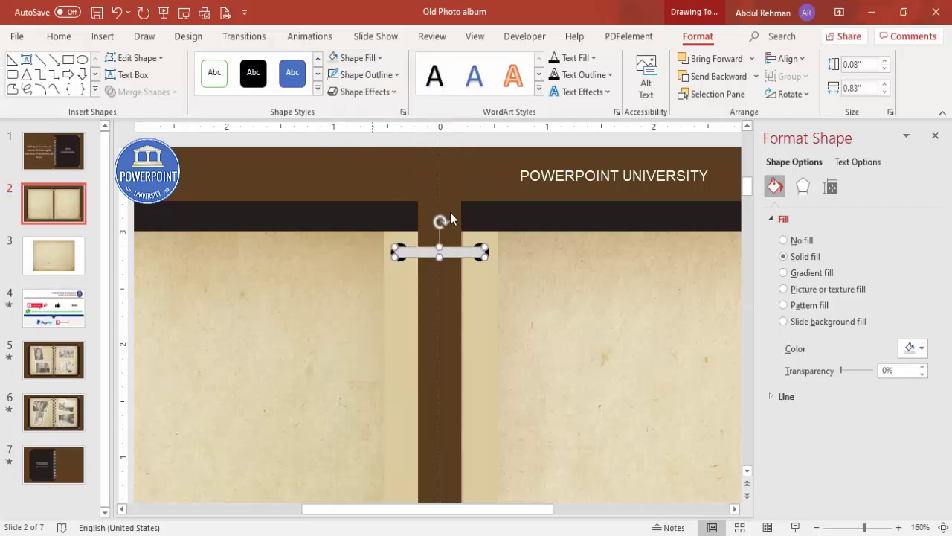
- Apply the Offset: Bottom shadow preset to the pill
left_click(804, 185)
left_click(848, 220)
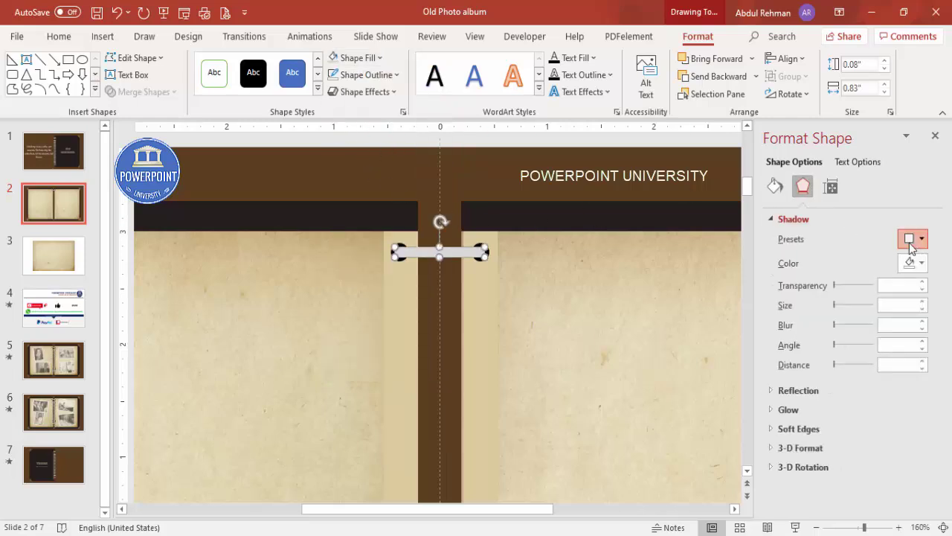
left_click(913, 238)
left_click(879, 360)
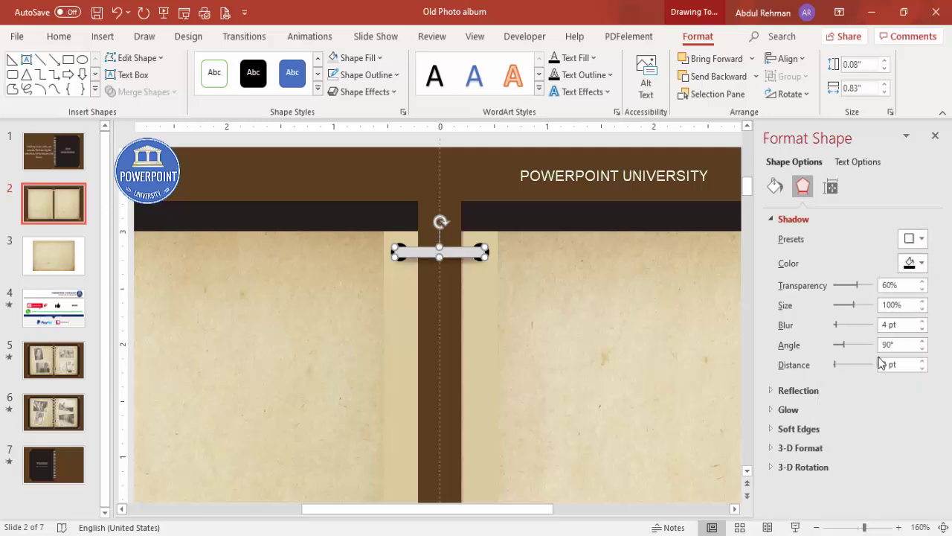
left_click(489, 156)
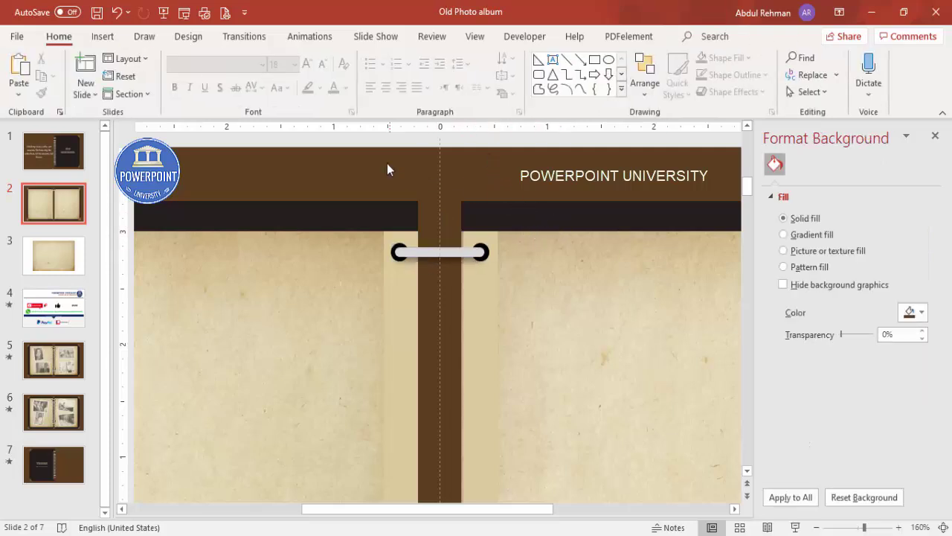
- Group the two dots and bar into a hinge and repeat copies evenly down the spine
left_click_drag(366, 159, 565, 298)
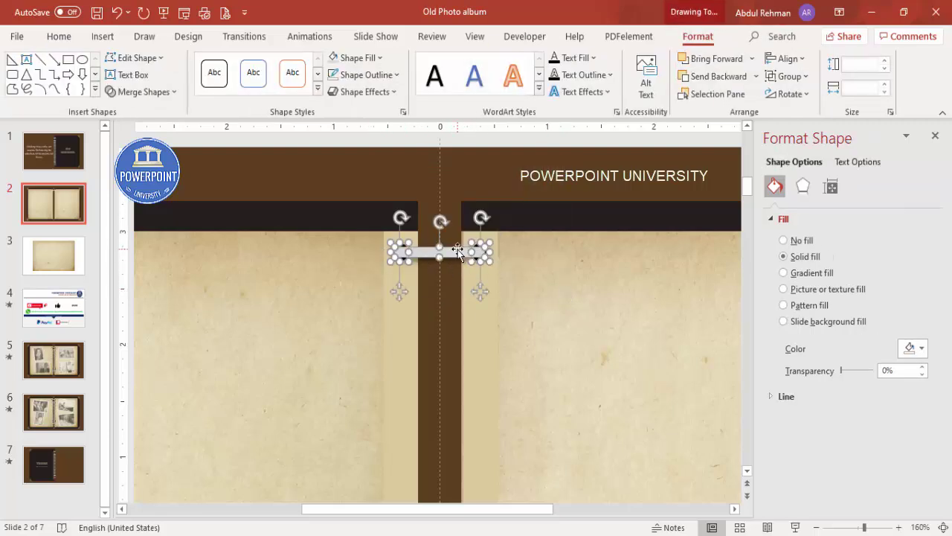
key("ctrl+g")
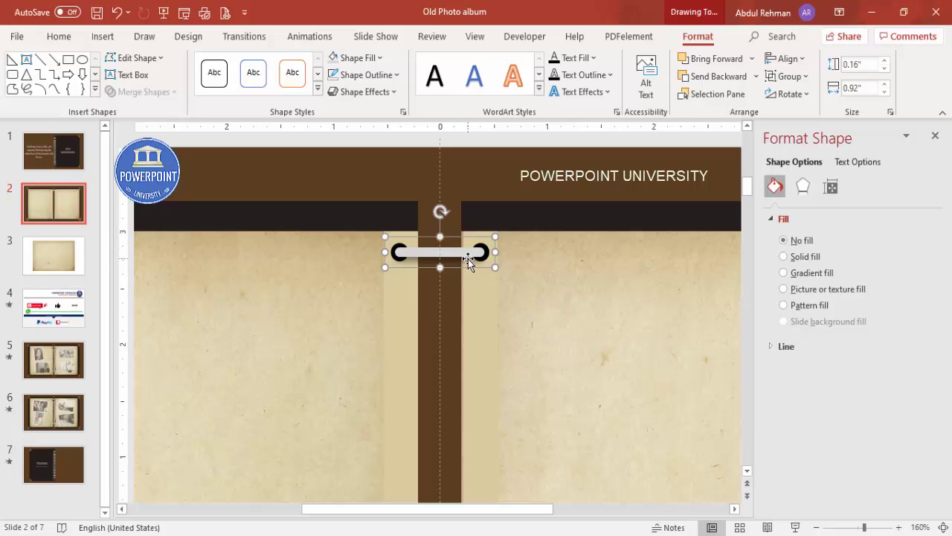
left_click_drag(468, 257, 461, 309)
left_click(943, 525)
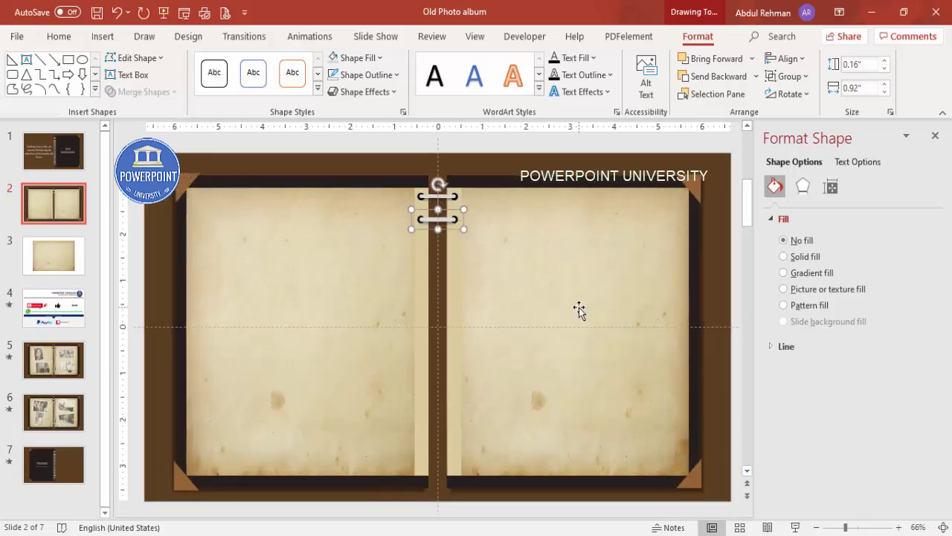
key("ctrl+d")
key("ctrl+d")
key("ctrl+d")
key("ctrl+d")
key("ctrl+d")
key("ctrl+d")
key("ctrl+d")
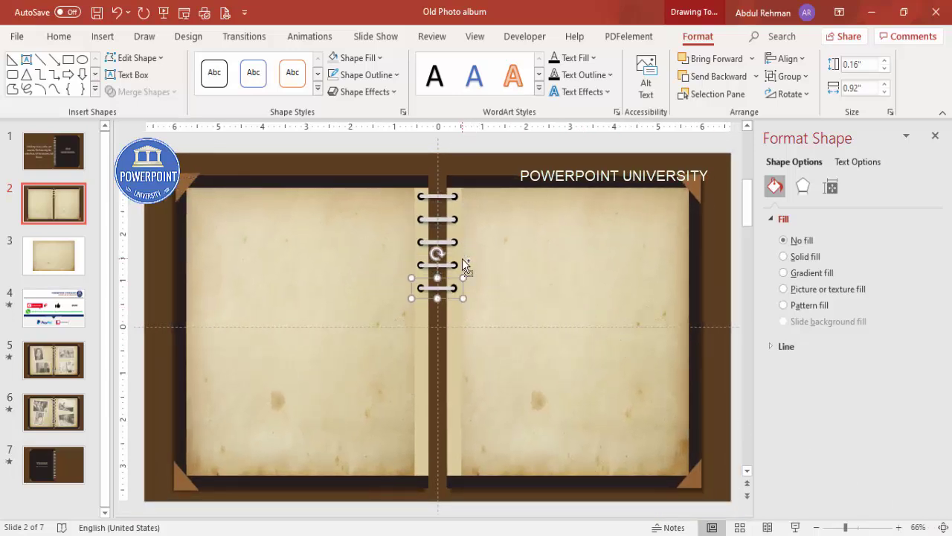
key("ctrl+d")
key("ctrl+d")
key("ctrl+d")
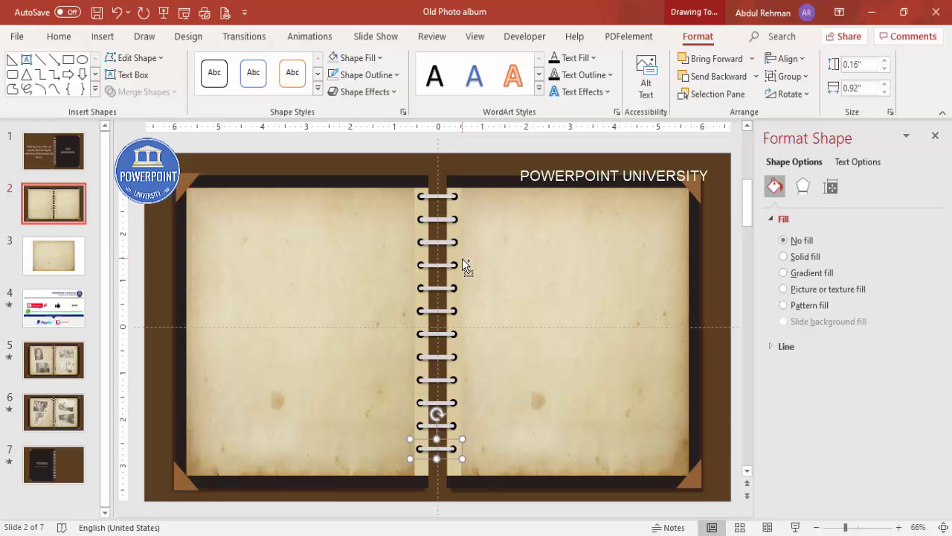
key("ctrl+d")
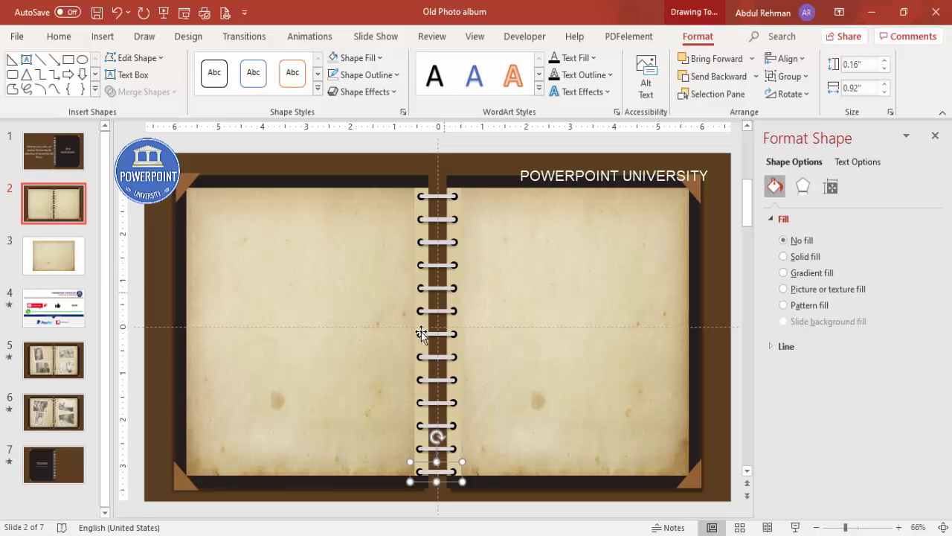
left_click(489, 510)
left_click_drag(481, 506, 418, 141)
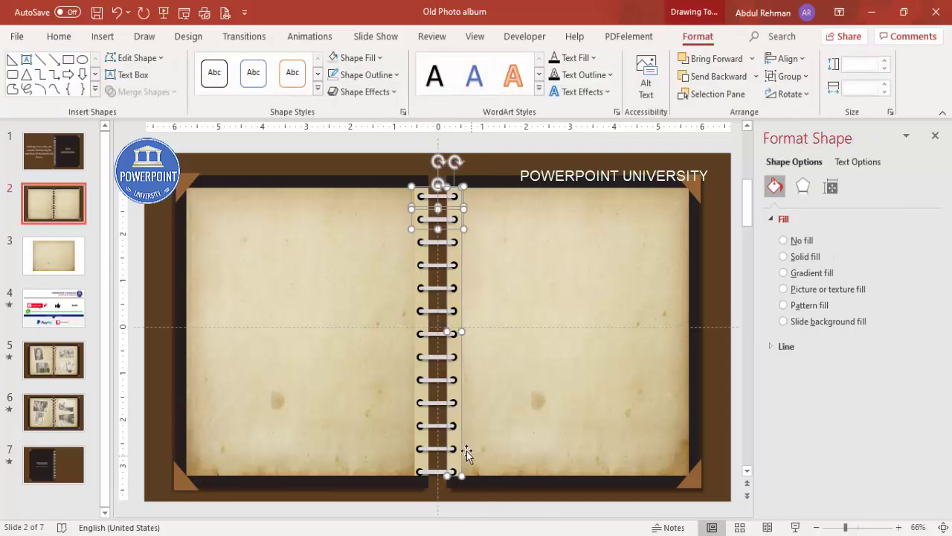
- Select all the spiral hinges along the spine, leaving the photo out of the selection
left_click(480, 497)
left_click_drag(478, 513, 391, 157)
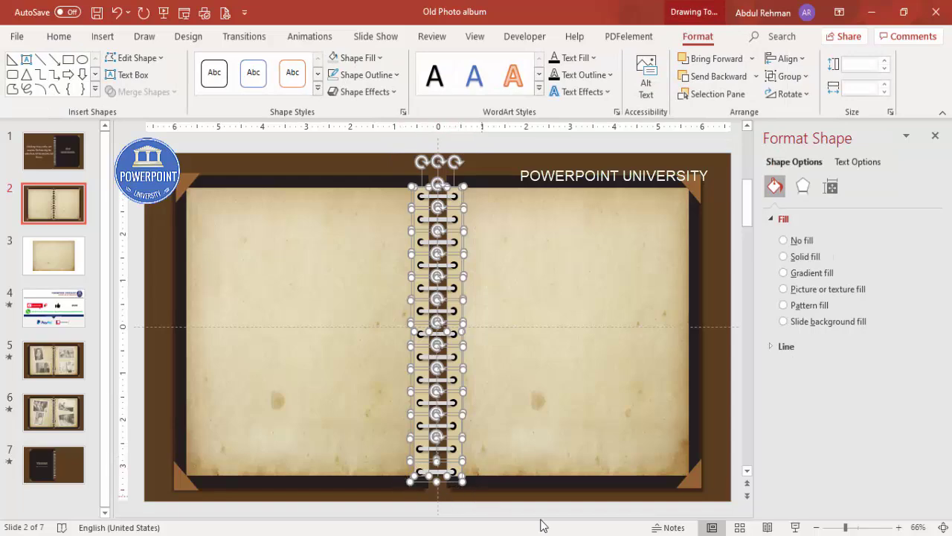
left_click(861, 526)
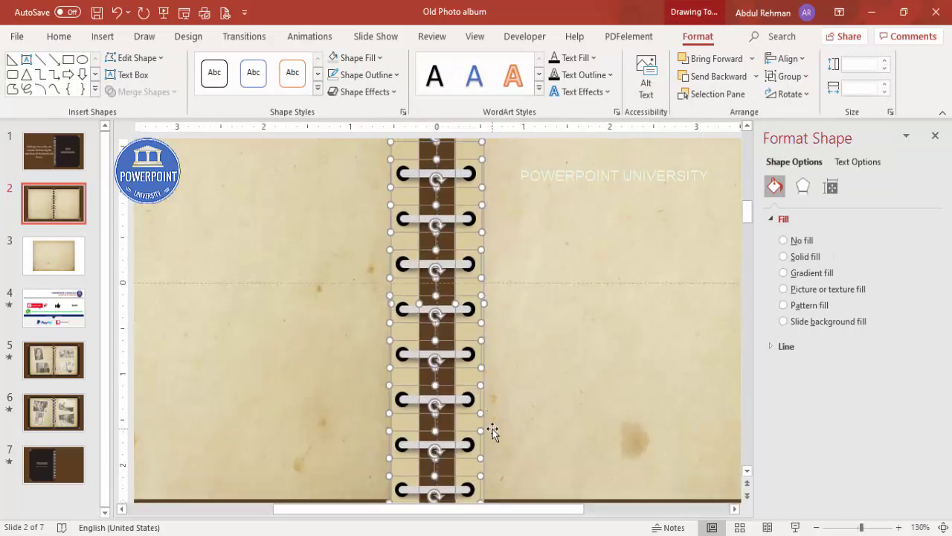
scroll(493, 433, "down", 2)
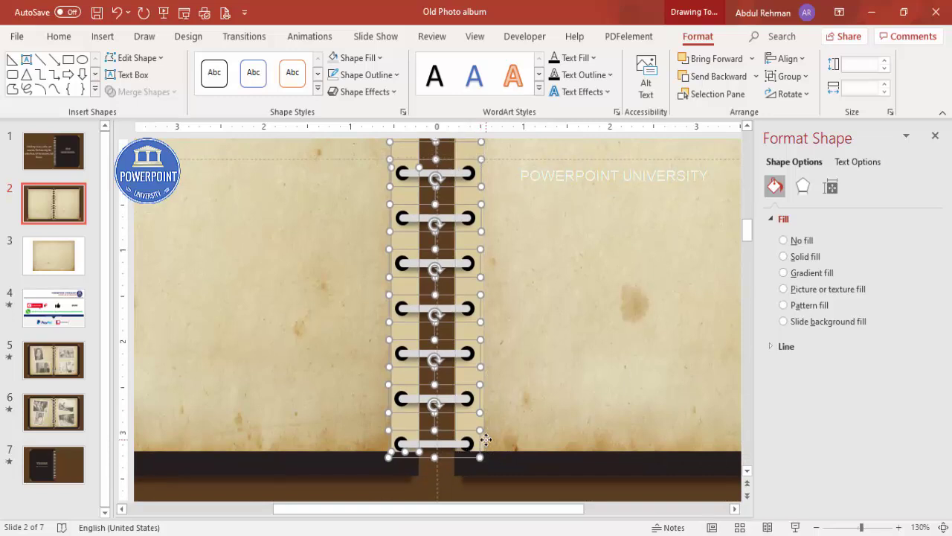
left_click(388, 439, "shift")
left_click(385, 431, "shift")
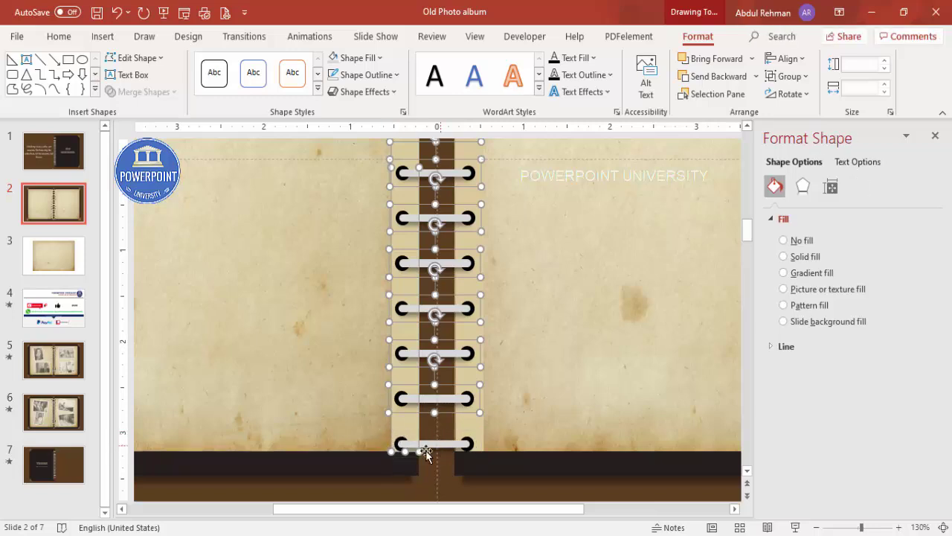
left_click(396, 452, "shift")
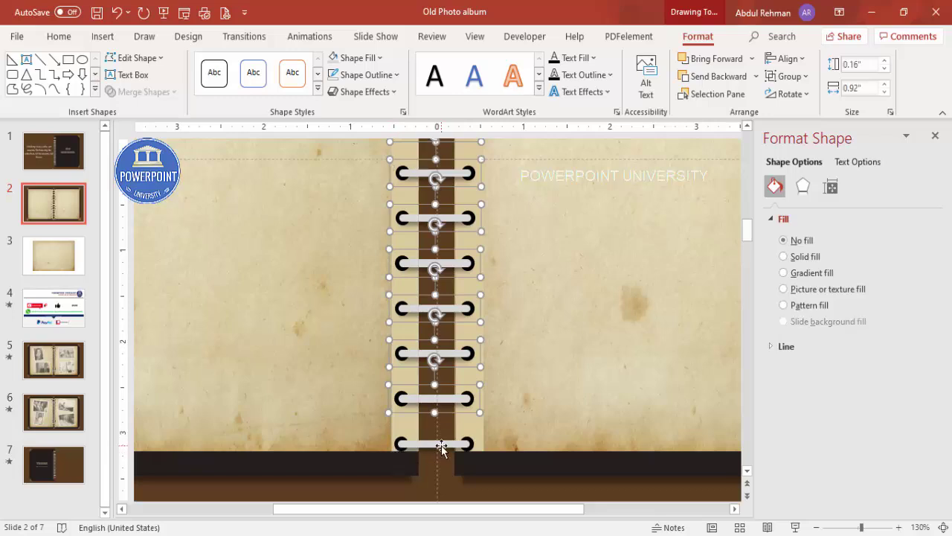
left_click(441, 445, "shift")
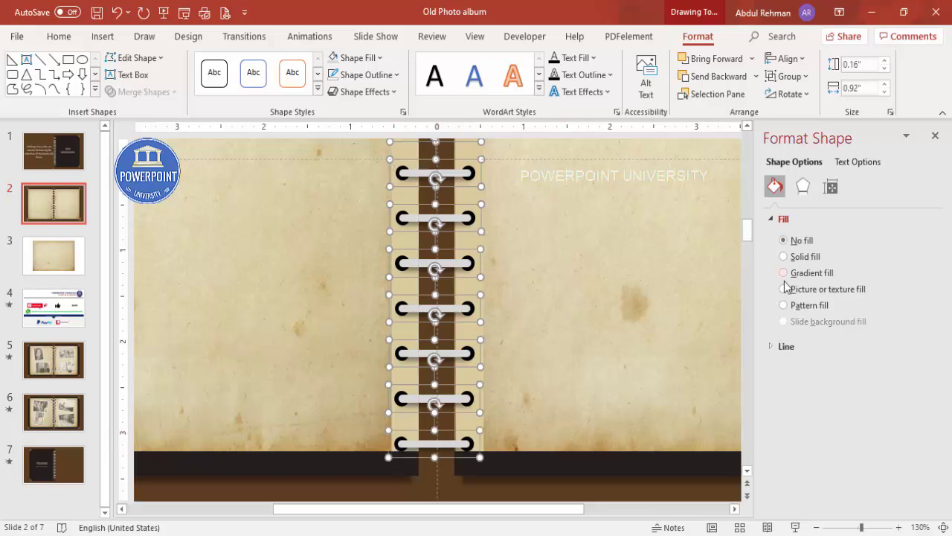
- Align the hinges' left edges and distribute them vertically down the spine
left_click(796, 61)
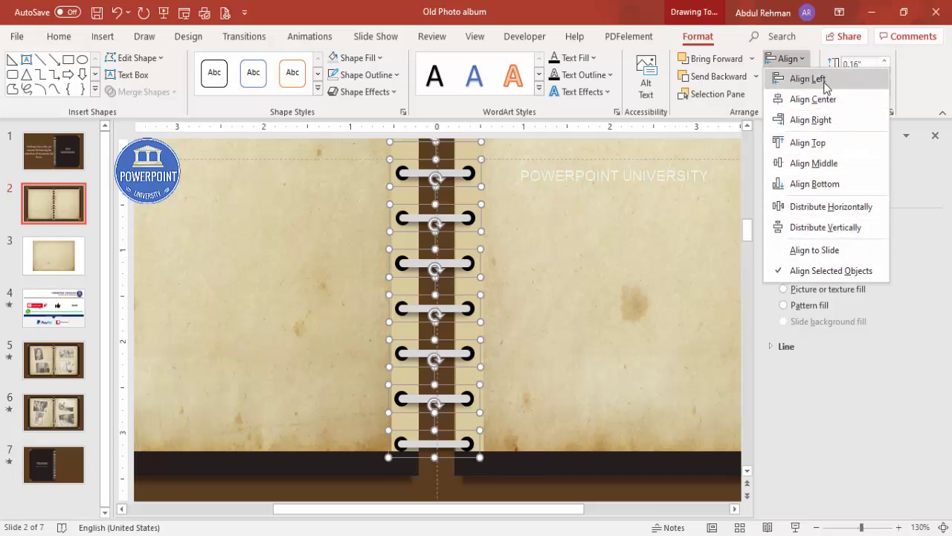
left_click(807, 79)
left_click(790, 59)
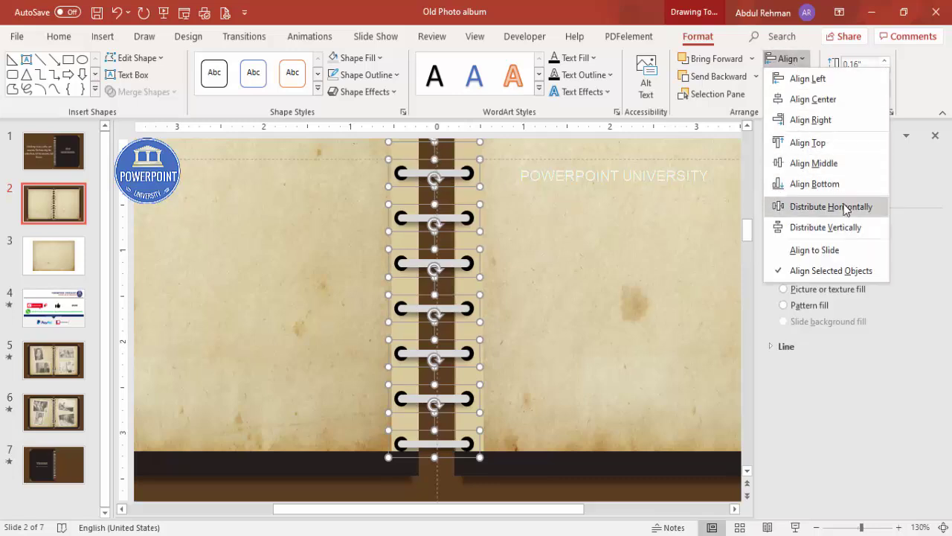
left_click(840, 232)
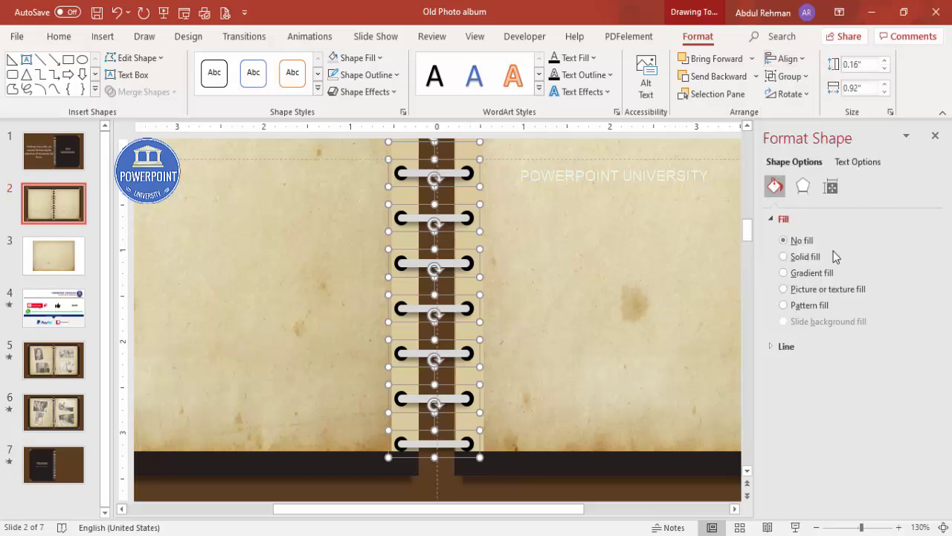
left_click(943, 526)
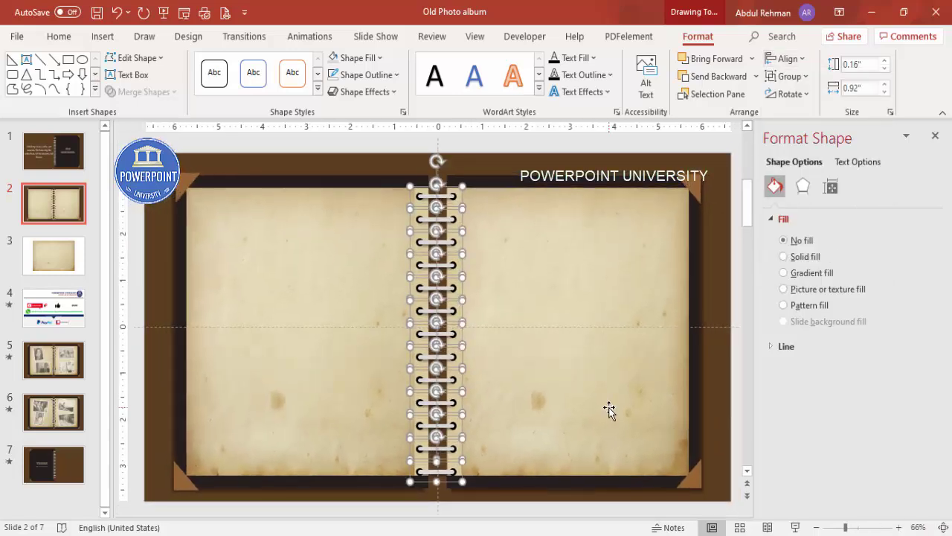
- Group the rings into one object, undoing an accidental move of the group
key("ctrl+g")
left_click_drag(462, 240, 585, 253)
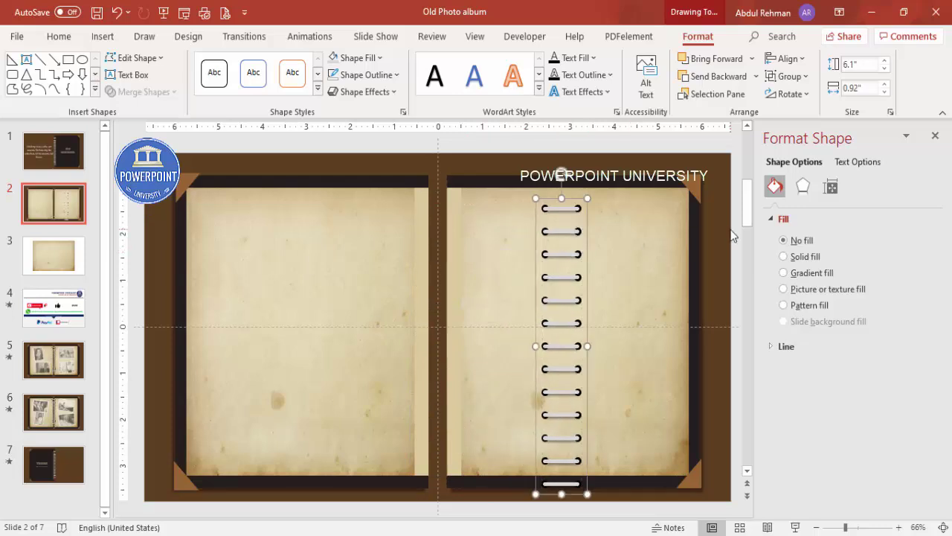
key("ctrl+z")
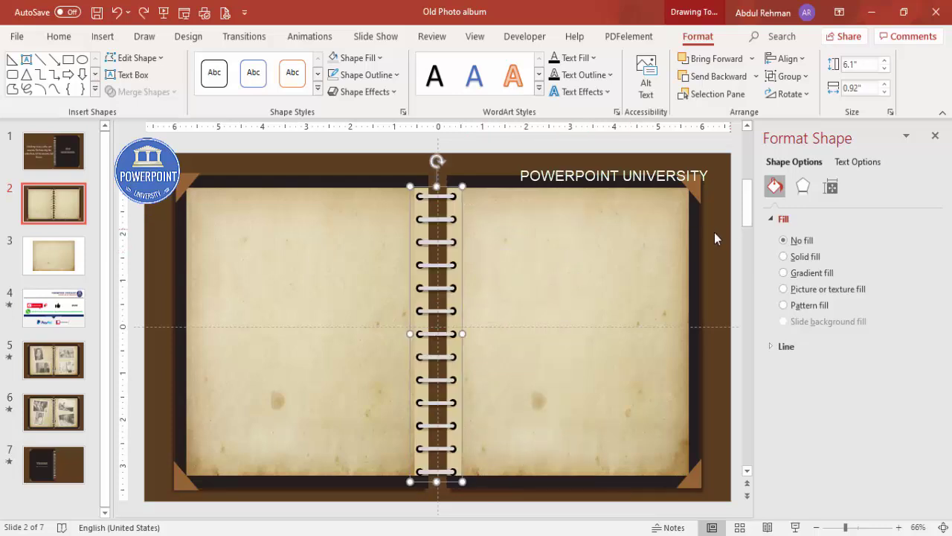
left_click(660, 151)
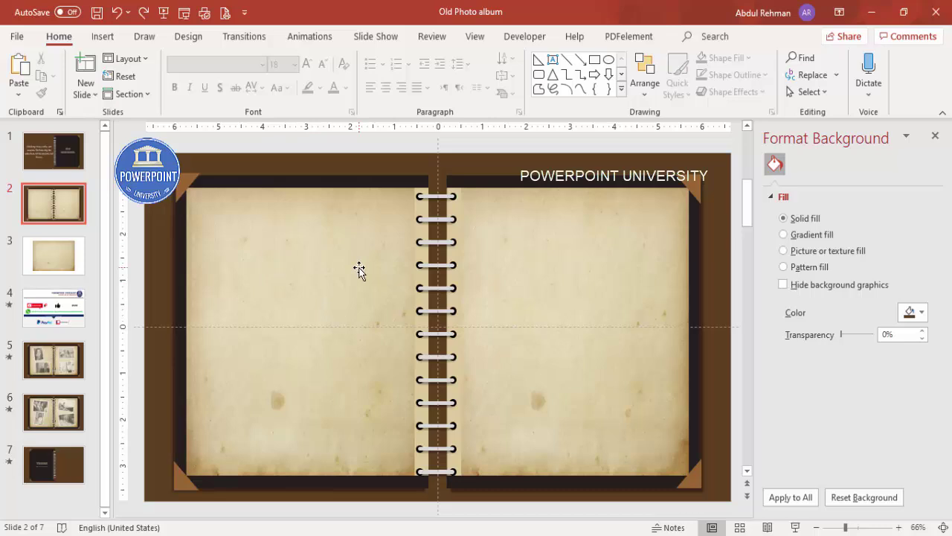
- Draw a rectangle on the upper left page of the album
left_click(102, 36)
left_click(224, 99)
left_click(219, 235)
mouse_move(224, 204)
left_mouse_down()
mouse_move(357, 293)
mouse_move(355, 325)
mouse_move(371, 329)
left_mouse_up()
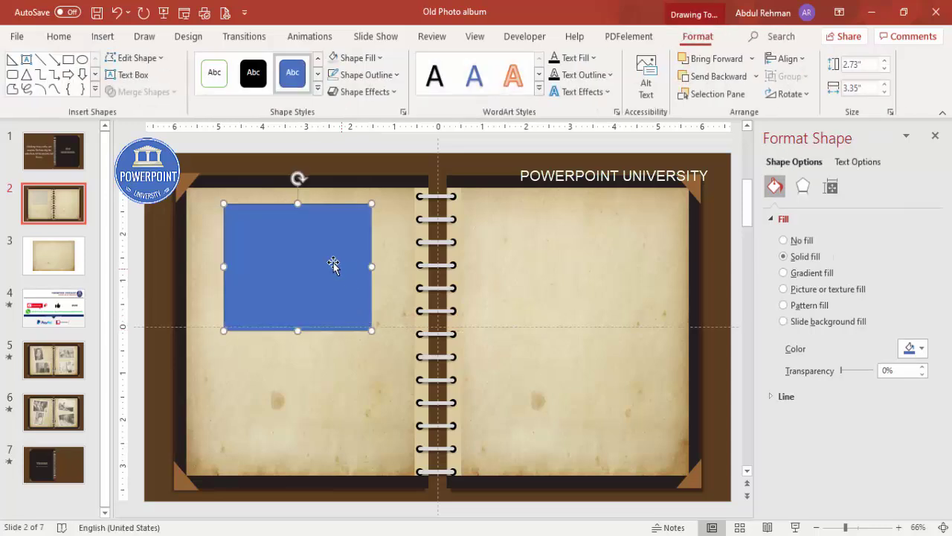
left_click_drag(328, 251, 338, 259)
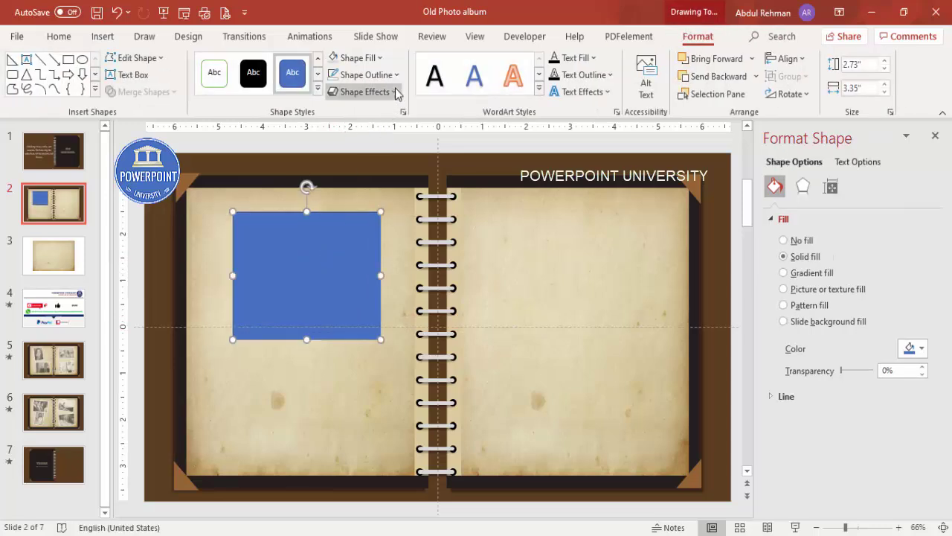
- Give the frame a white 4½ pt outline and tan fill, shifting it slightly left
left_click(366, 74)
left_click(333, 113)
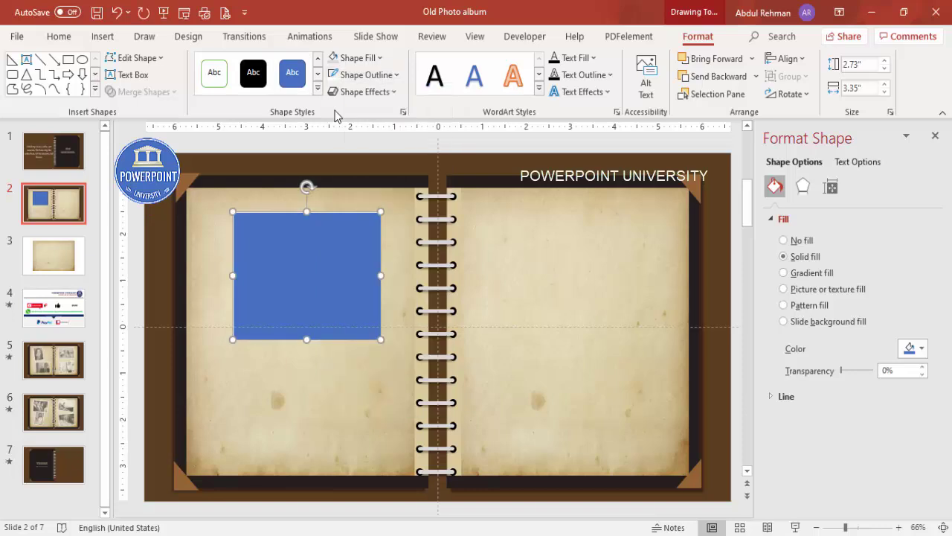
left_click(366, 75)
mouse_move(392, 350)
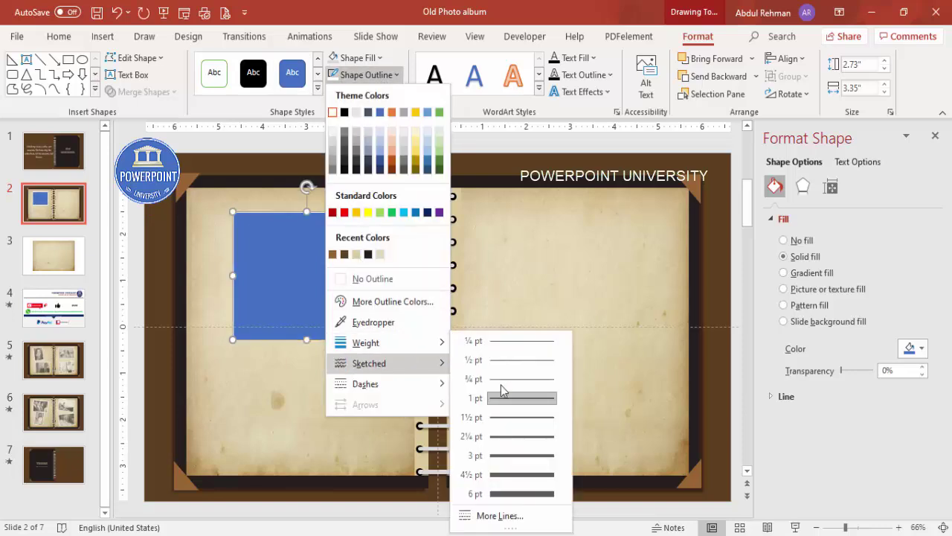
left_click(522, 471)
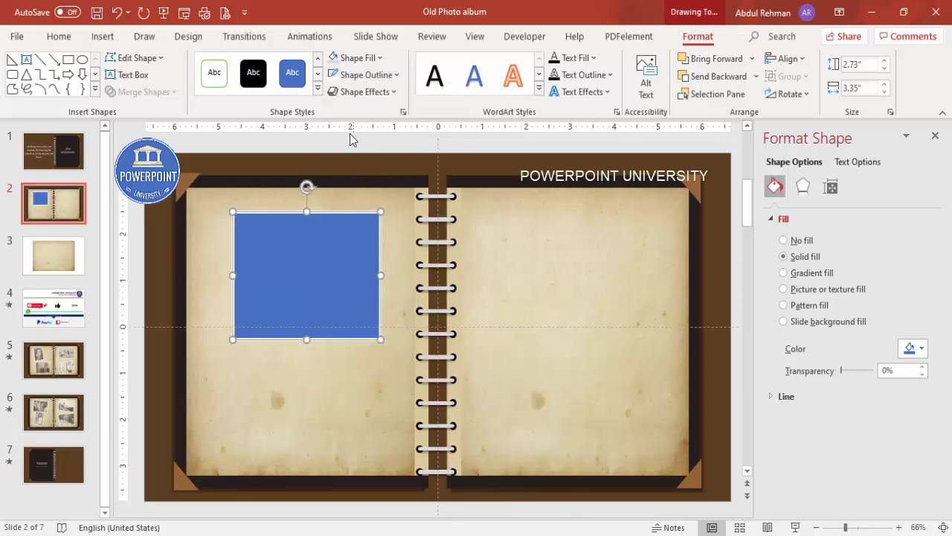
left_click(374, 64)
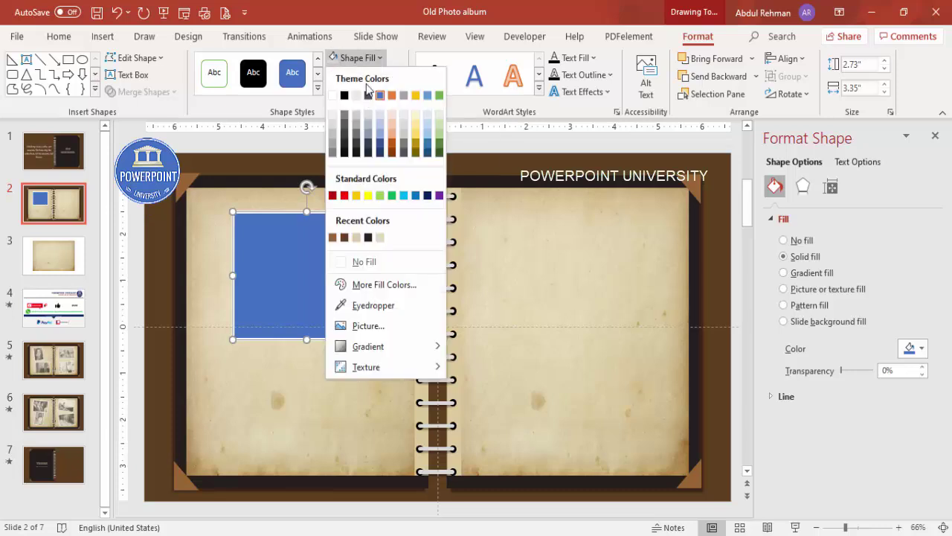
left_click(358, 241)
left_click_drag(308, 253, 299, 250)
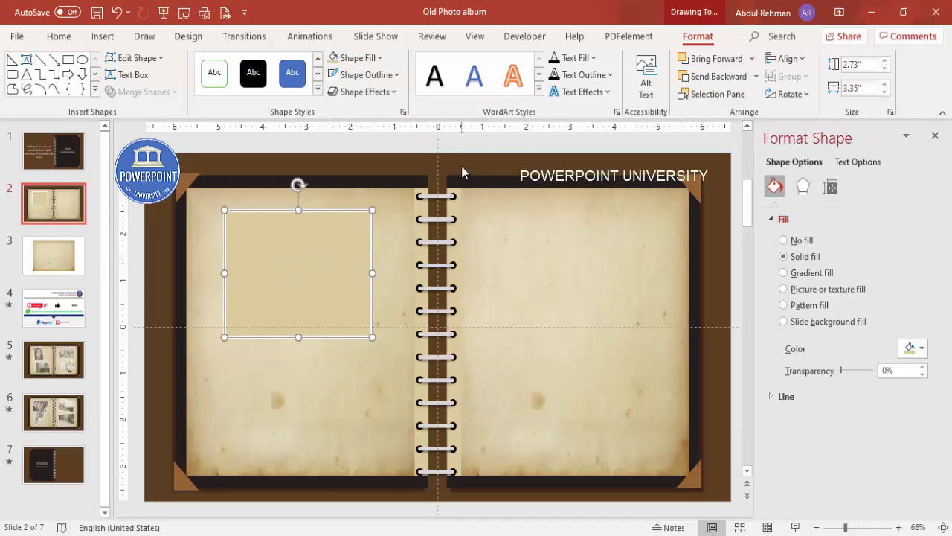
left_click(462, 195)
- Place a second frame on the lower left page, resized smaller and taller
left_click_drag(319, 250, 355, 390)
left_click_drag(242, 322, 278, 346)
left_click_drag(336, 449, 312, 409)
- Copy the frame onto the right page and tilt the two right-page frames clockwise
left_click(341, 261)
left_click_drag(341, 261, 643, 275)
left_click(588, 266)
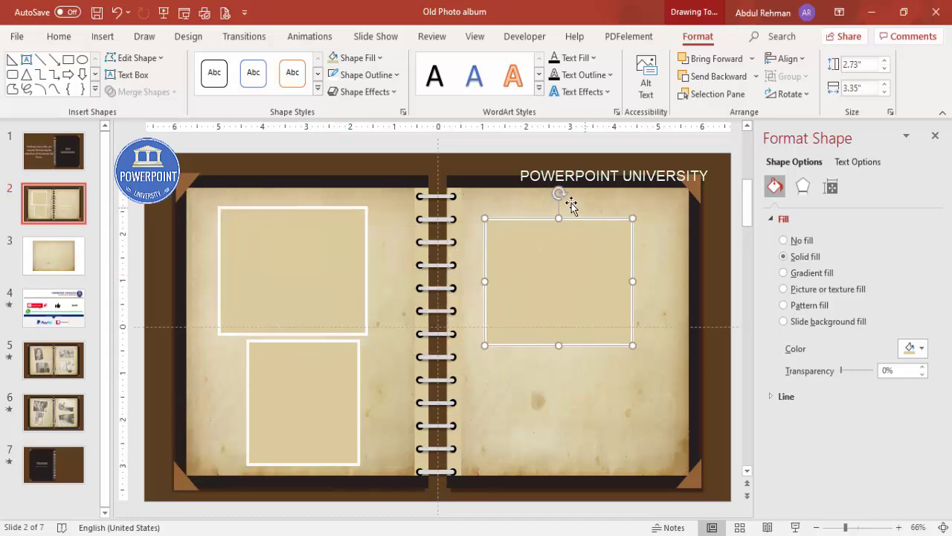
left_click_drag(563, 191, 576, 201)
left_click_drag(569, 240, 500, 348)
left_click_drag(529, 395, 527, 377)
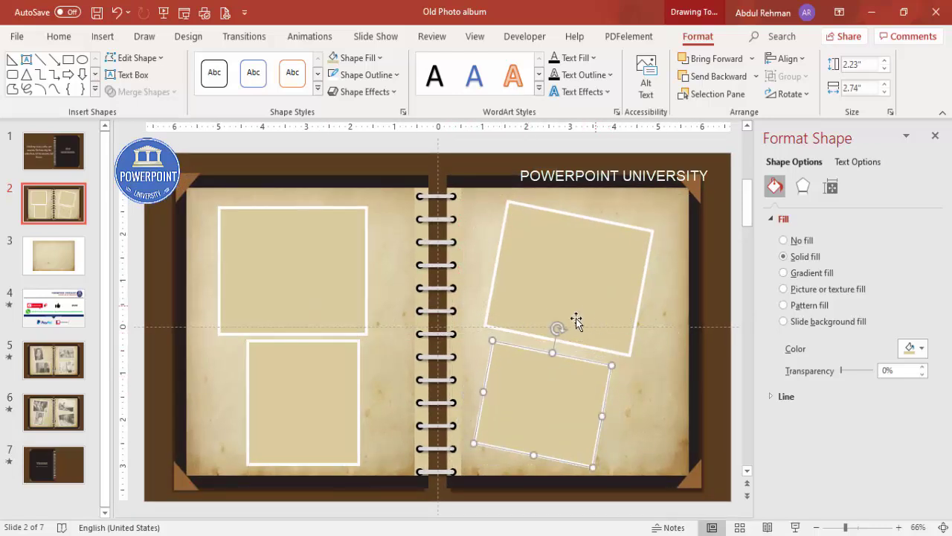
left_click(632, 157)
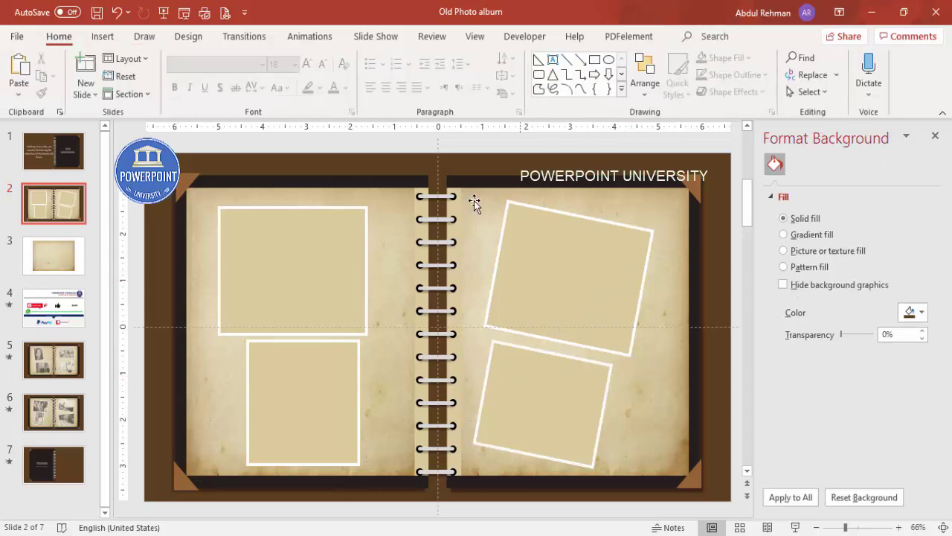
- Set the upper left frame's fill to a picture inserted from file
left_click(307, 241)
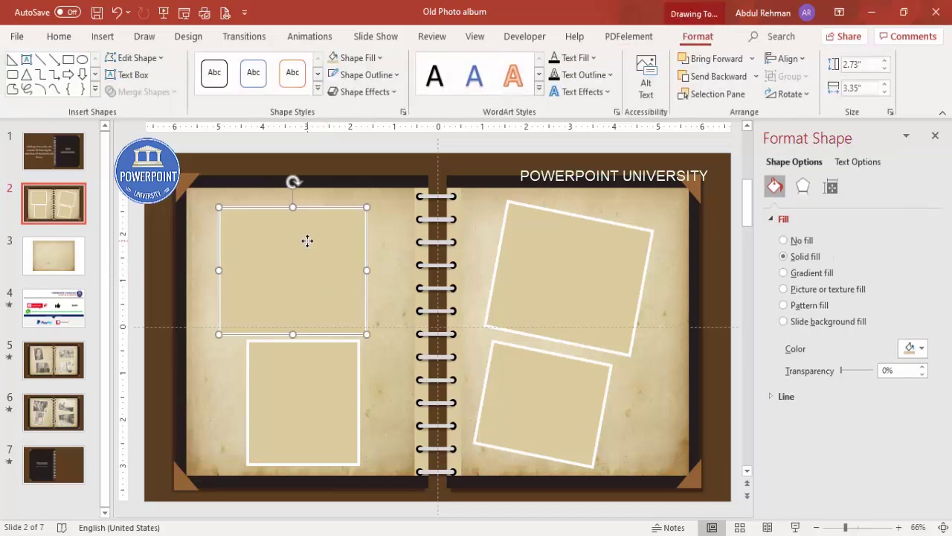
left_click(838, 294)
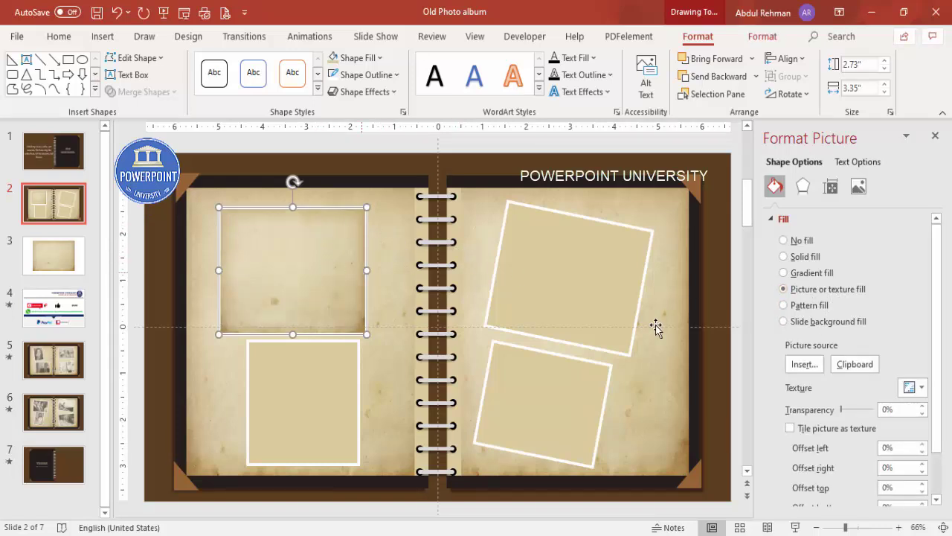
left_click(793, 363)
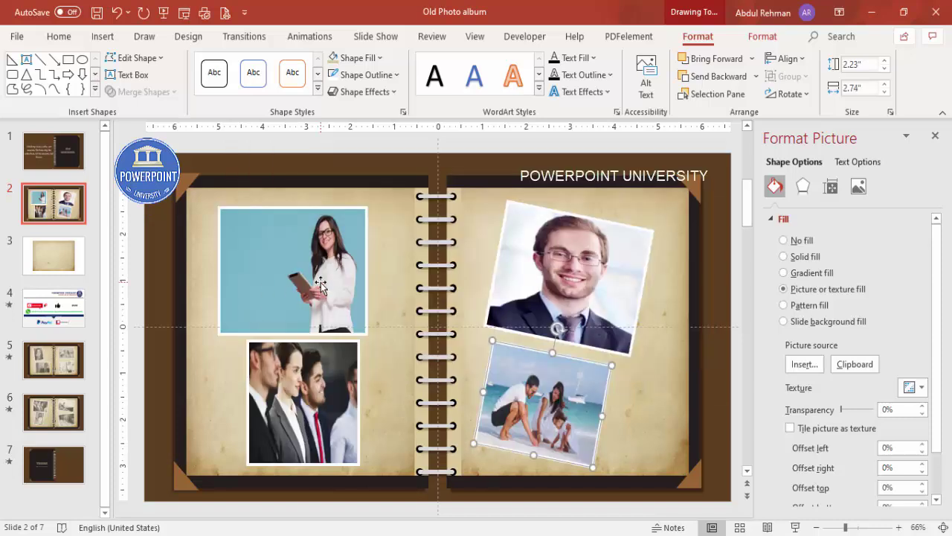
- Check the four filled frames: woman with tablet, business group, smiling man, beach scene
left_click(318, 284)
left_click(315, 377)
left_click(530, 296)
left_click(531, 389)
left_click(572, 263)
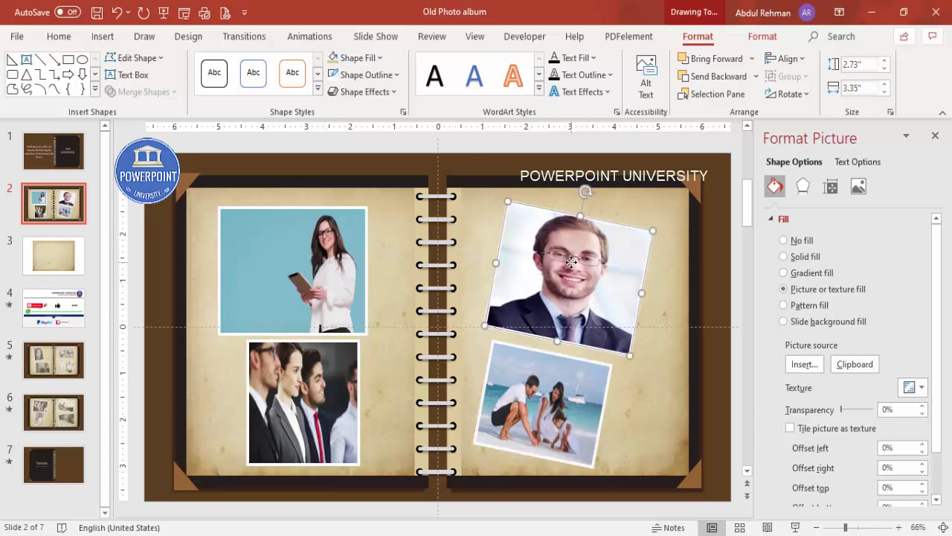
left_click(329, 275)
scroll(940, 387, "down", 2)
scroll(939, 388, "down", 1)
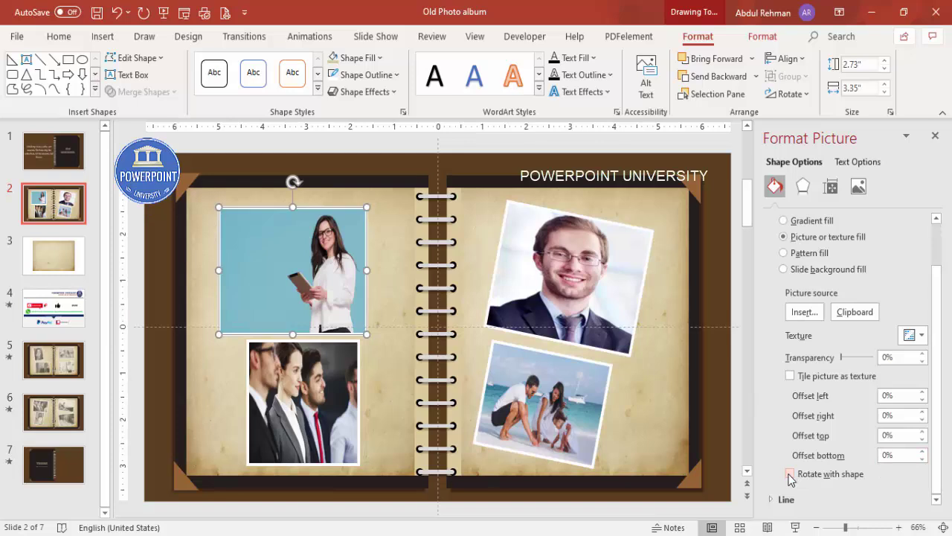
- Adjust the woman photo's bottom and right fill offsets so she fills the frame
left_click(922, 459)
left_click(922, 459)
left_click(922, 459)
left_click(922, 459)
left_click(923, 458)
left_click(923, 459)
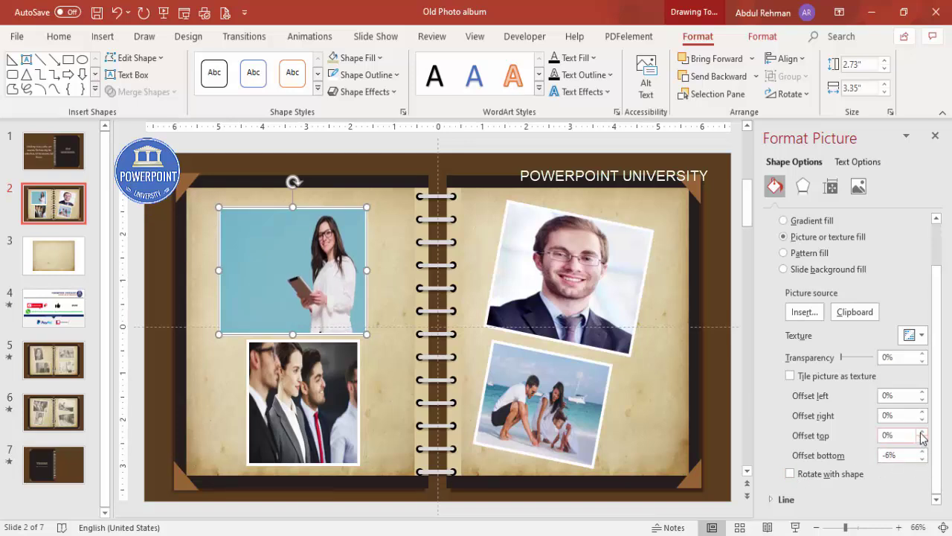
left_click(922, 419)
left_click(922, 419)
left_click(923, 420)
left_click(922, 411)
left_click(922, 412)
left_click(922, 412)
- Offset the business-group photo fill to -9% left, -22% right and -3% bottom
left_click(314, 375)
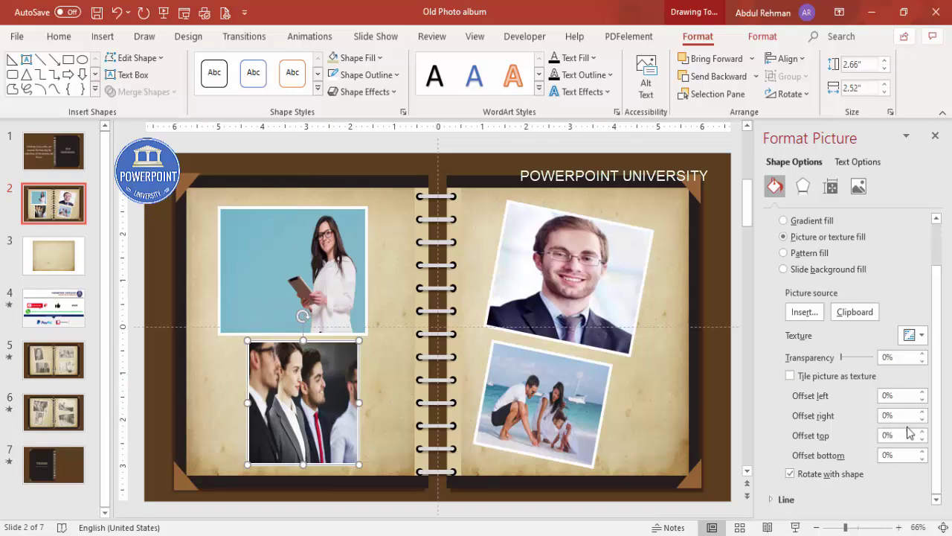
left_click(923, 458)
left_click(923, 459)
left_click(923, 459)
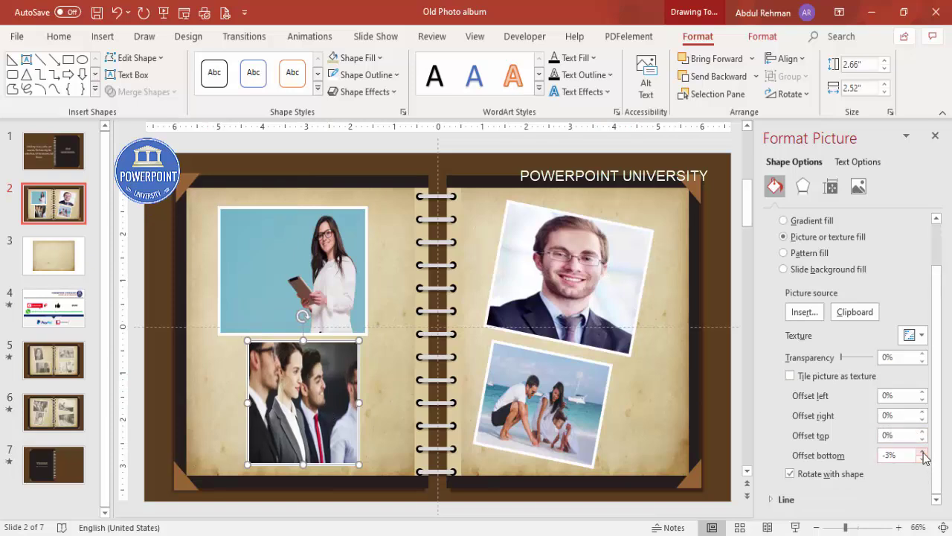
left_click(922, 420)
left_click(922, 420)
left_click(923, 420)
left_click(923, 419)
left_click(923, 419)
left_click(923, 399)
left_click(923, 400)
left_click(923, 399)
left_click(923, 399)
left_click(923, 400)
left_click(922, 399)
left_click(922, 400)
left_click(922, 400)
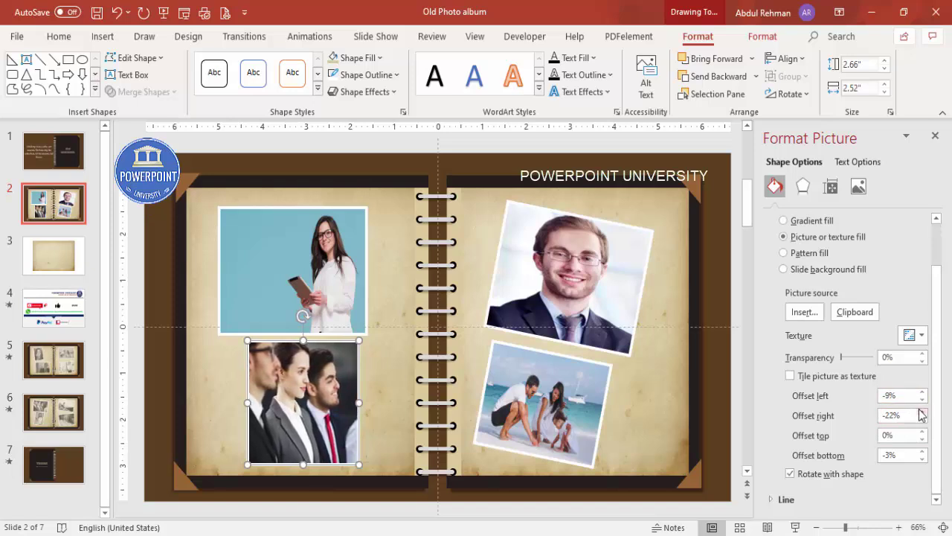
left_click(565, 183)
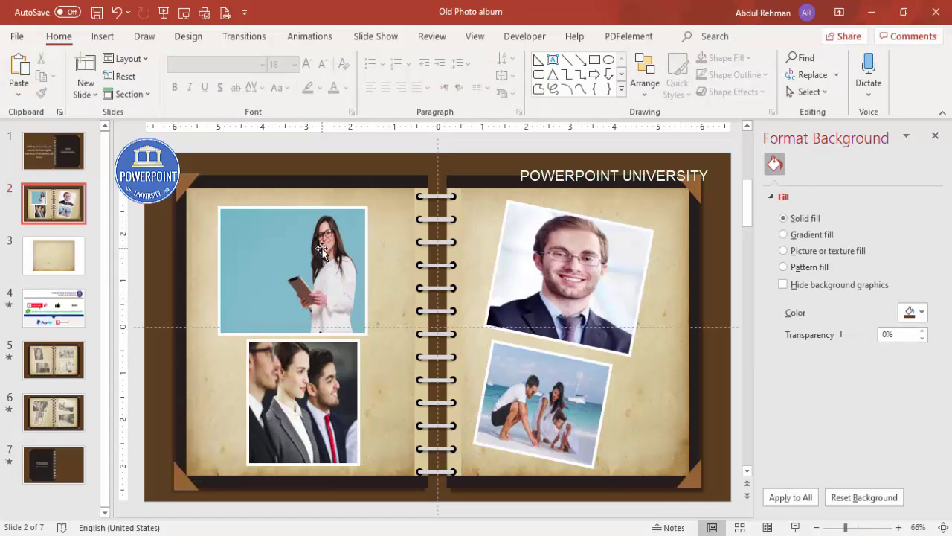
- Recolour the woman, group, man and beach photos to Grayscale
left_click(317, 298)
left_click(297, 373, "shift")
left_click(549, 287, "shift")
left_click(522, 387, "shift")
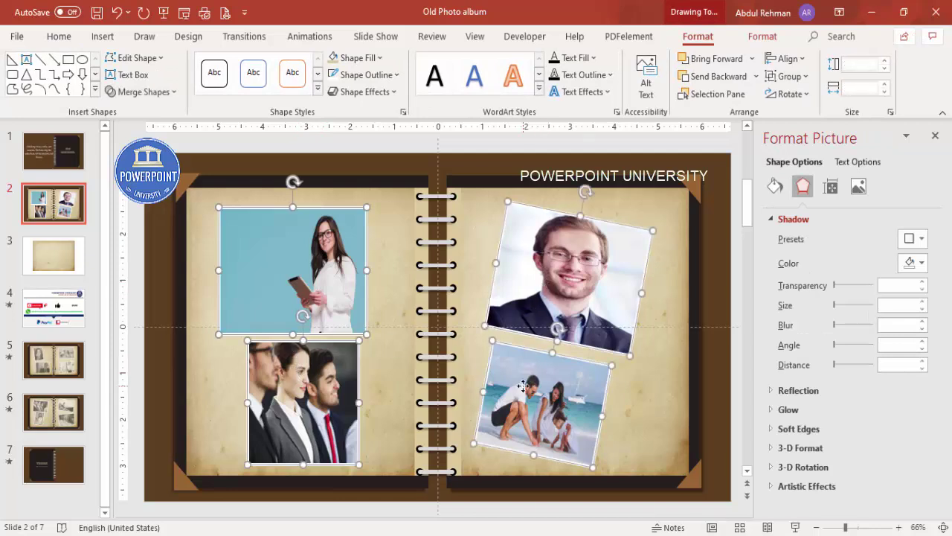
left_click(764, 37)
left_click(142, 59)
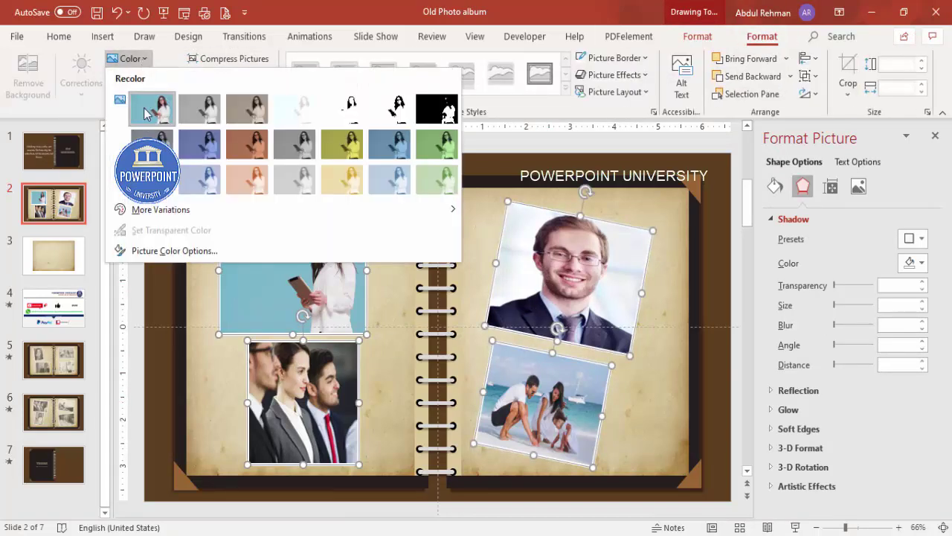
left_click(202, 112)
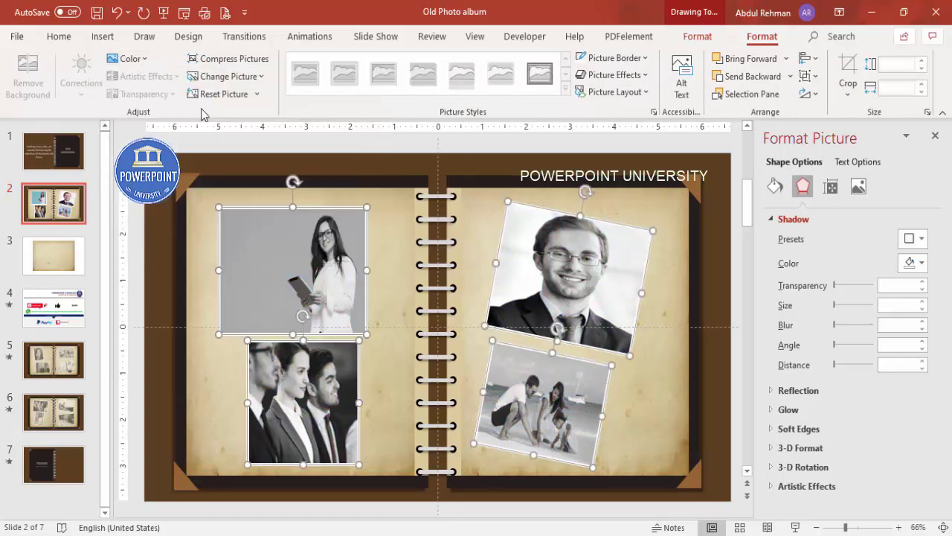
left_click(621, 156)
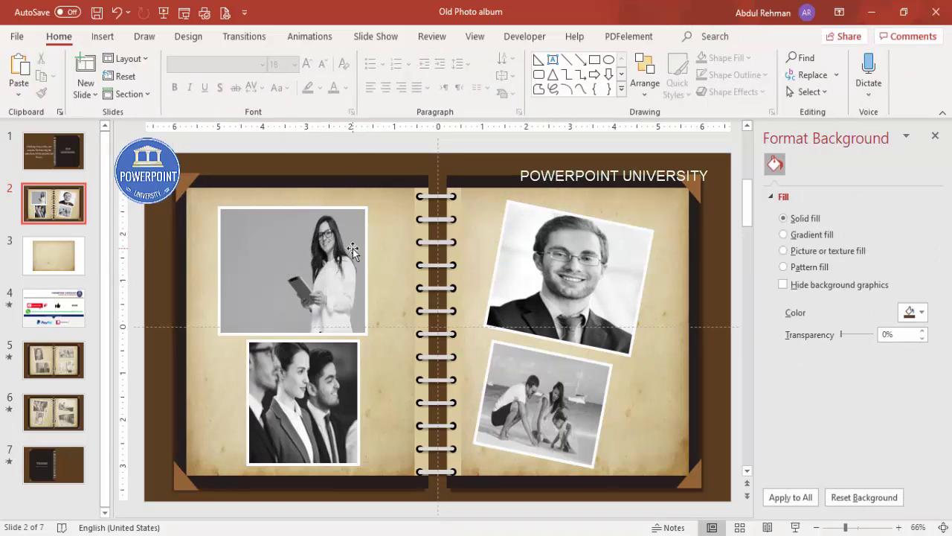
- Duplicate the woman photo over the spiral and change its fill to a solid brown colour
left_click(260, 242)
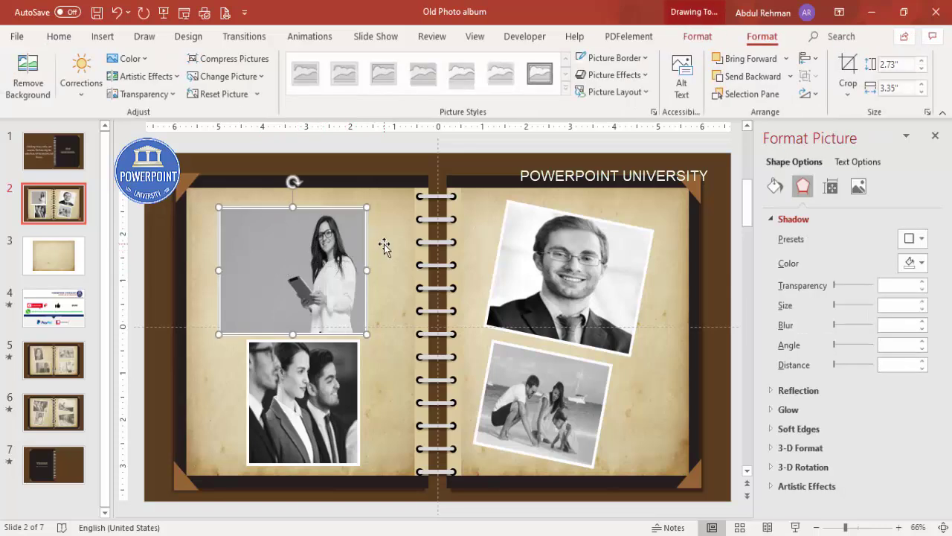
key("ctrl+d")
left_click_drag(320, 261, 380, 269)
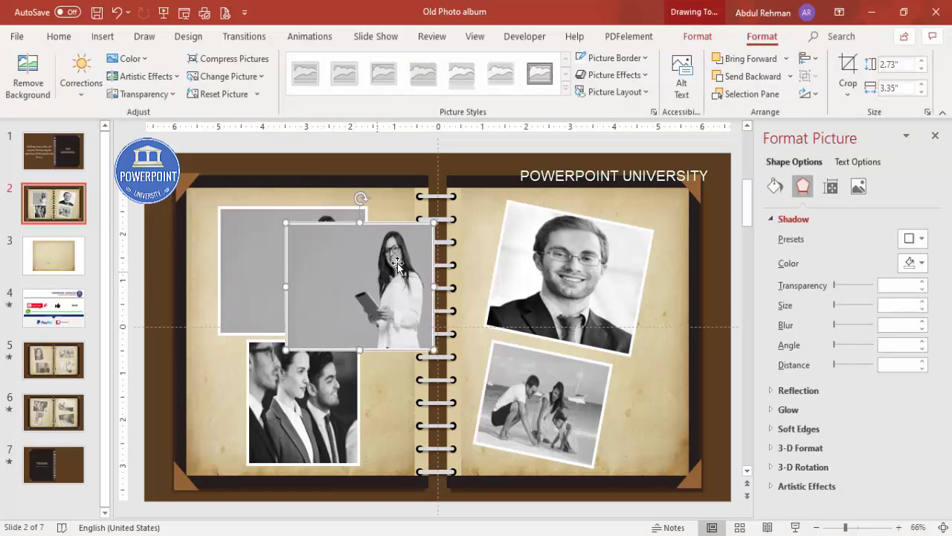
left_click(775, 188)
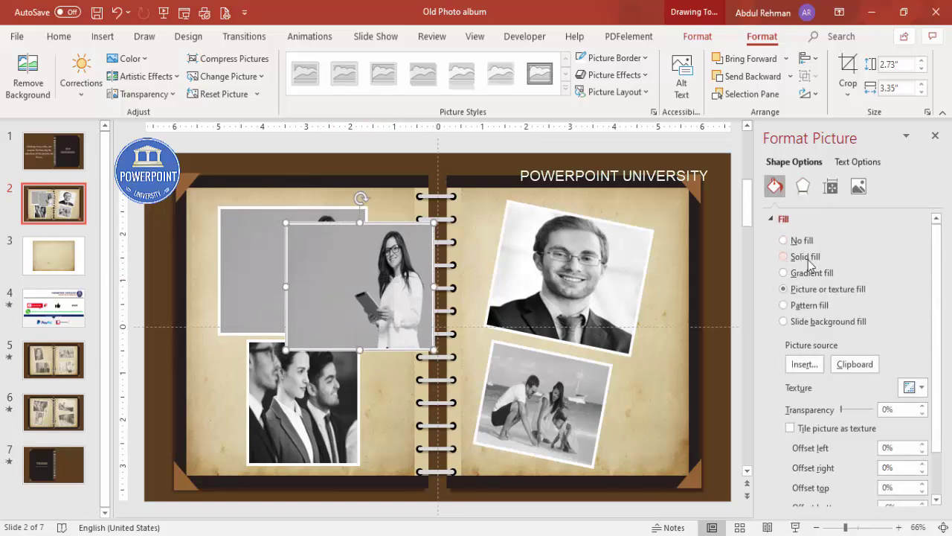
left_click(809, 260)
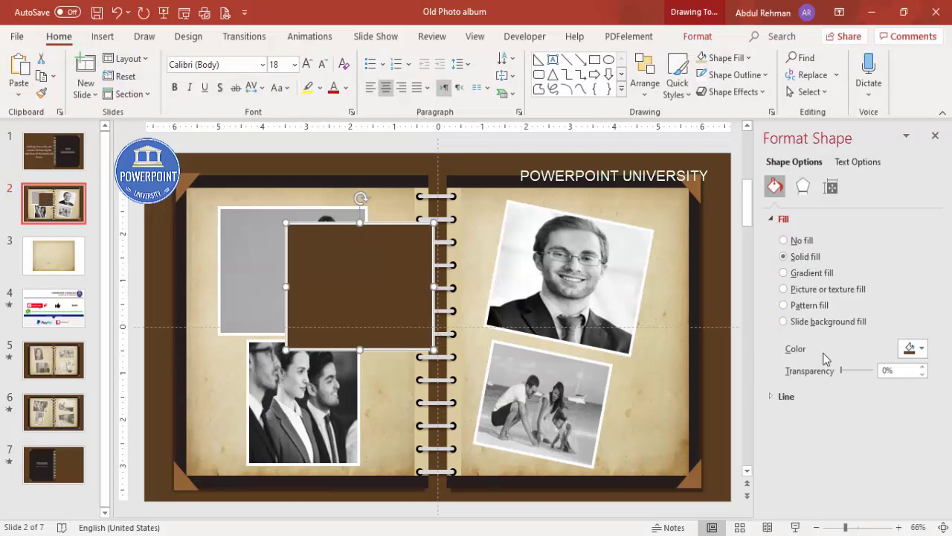
- Remove the brown rectangle's outline, nudge it left, then go to slide 3
left_click(777, 397)
left_click(809, 420)
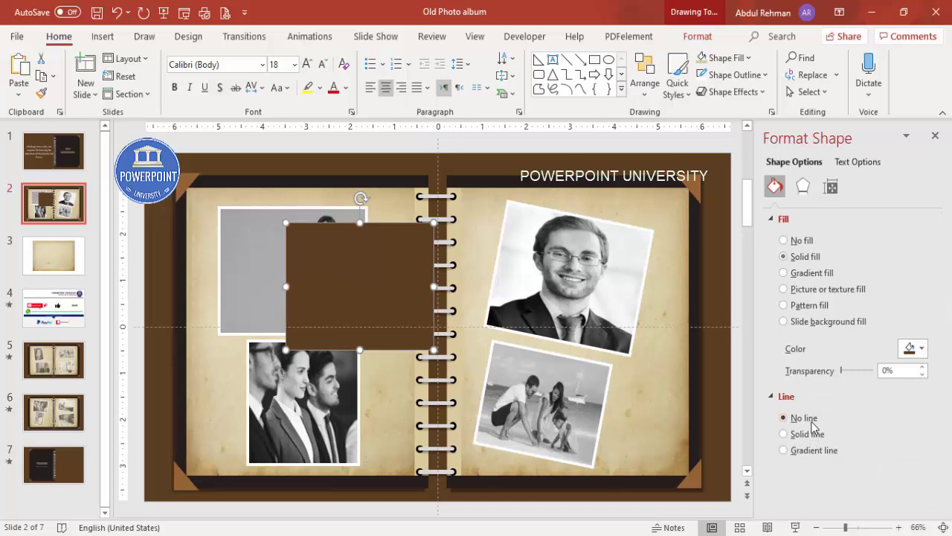
left_click_drag(392, 279, 369, 274)
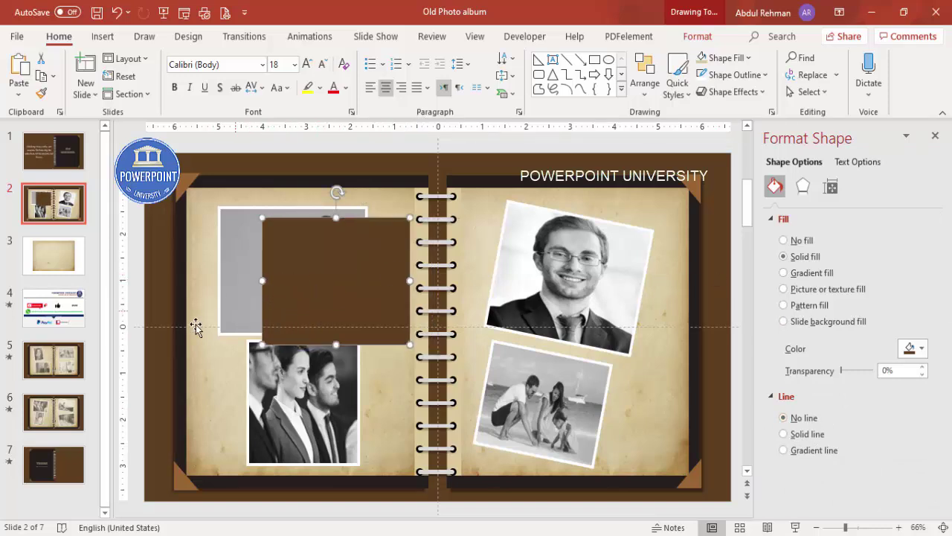
left_click(52, 262)
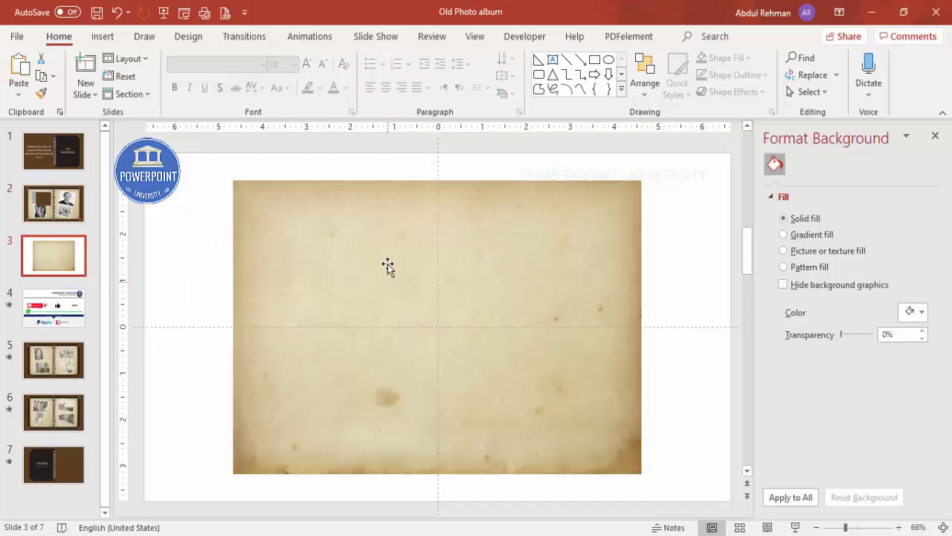
- Copy slide 3's paper texture and use it as the brown rectangle's picture fill
left_click(363, 238)
left_click(53, 203)
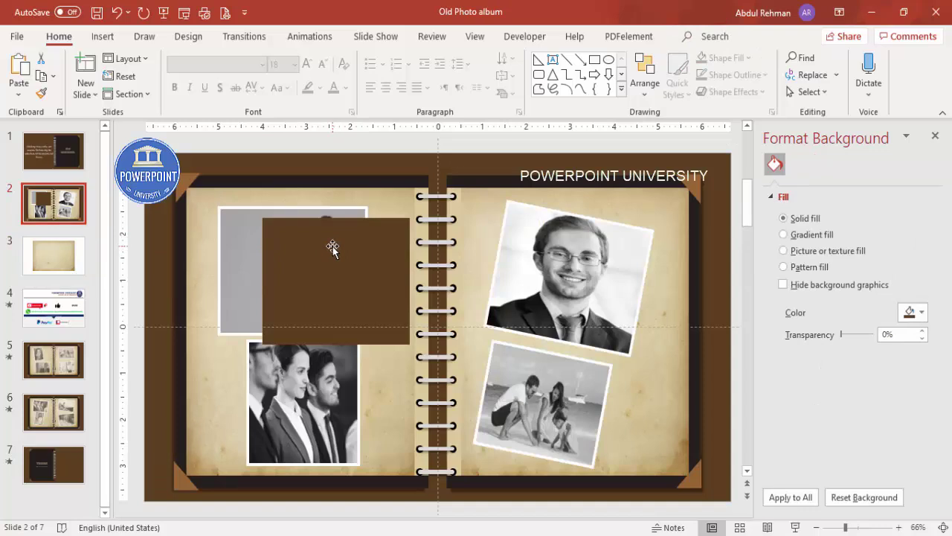
left_click(347, 242)
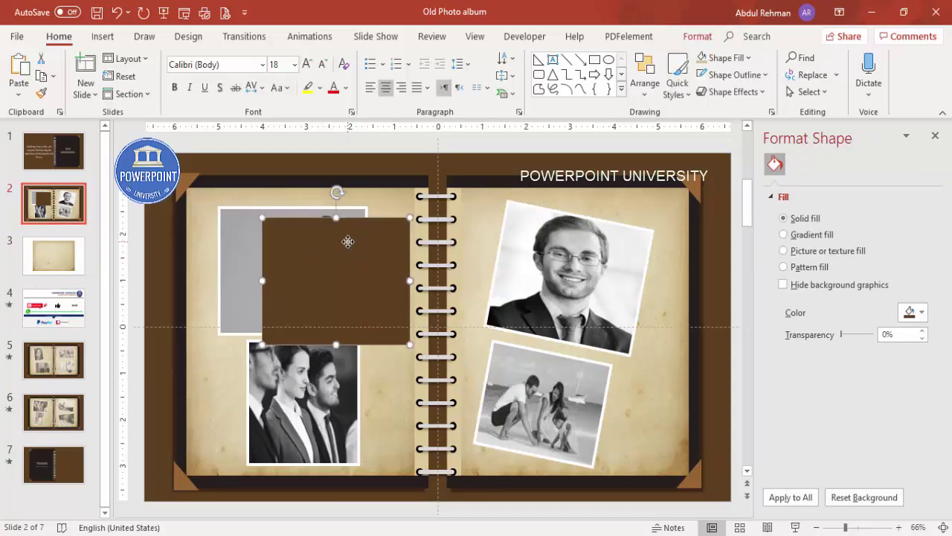
left_click(811, 290)
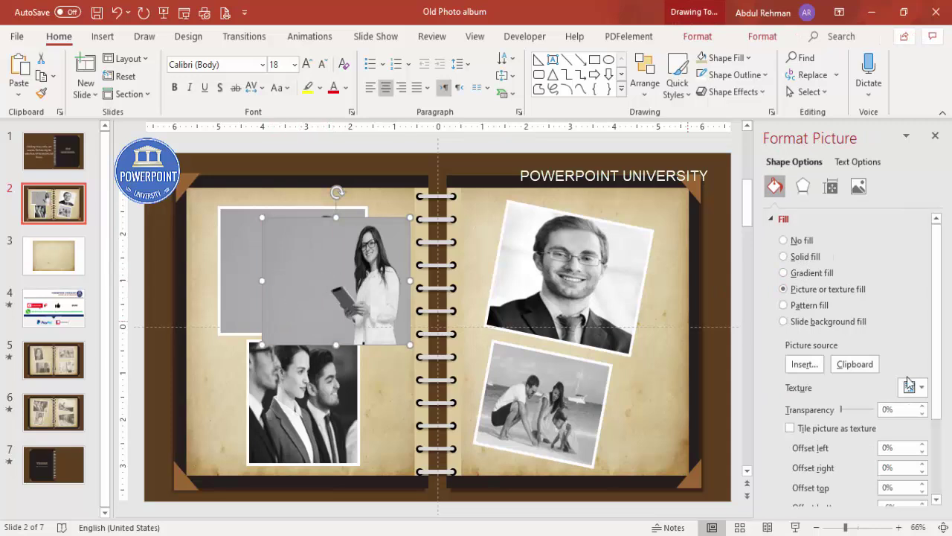
left_click(854, 367)
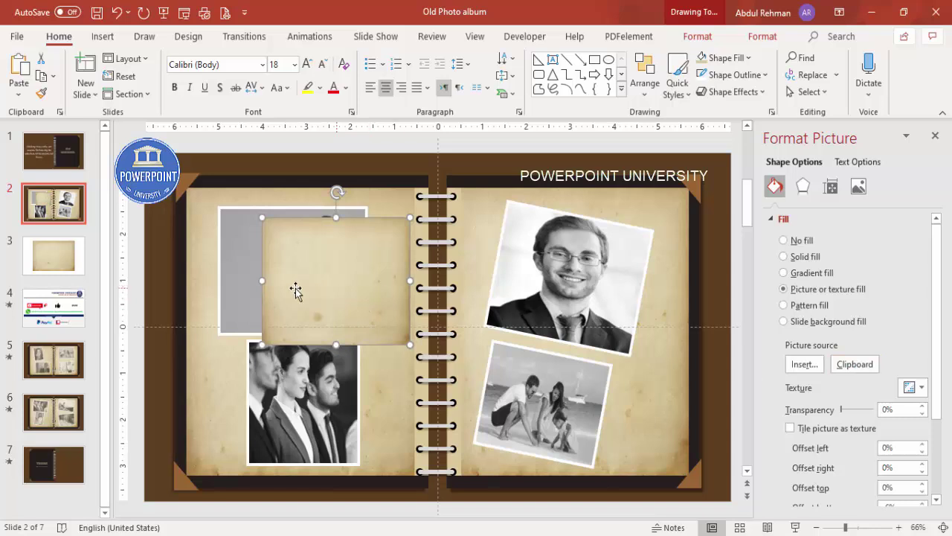
- Move the texture overlay onto the woman's photo at about 50% transparency
left_click_drag(843, 415, 866, 416)
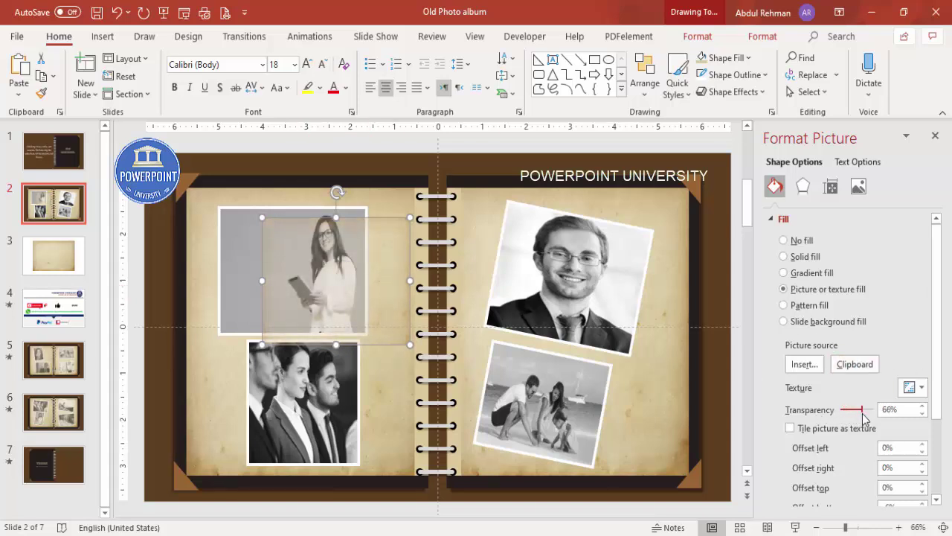
left_click_drag(374, 254, 331, 245)
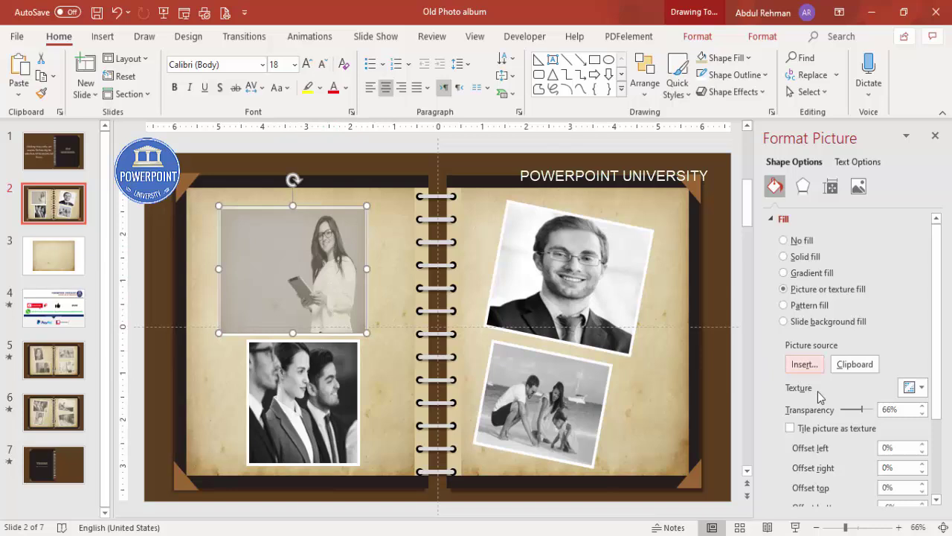
left_click_drag(861, 409, 856, 409)
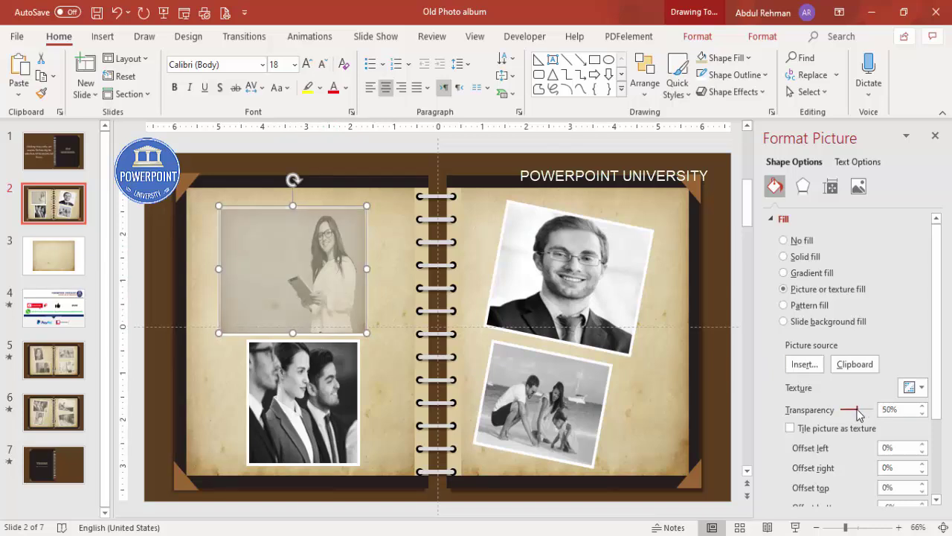
left_click(297, 251)
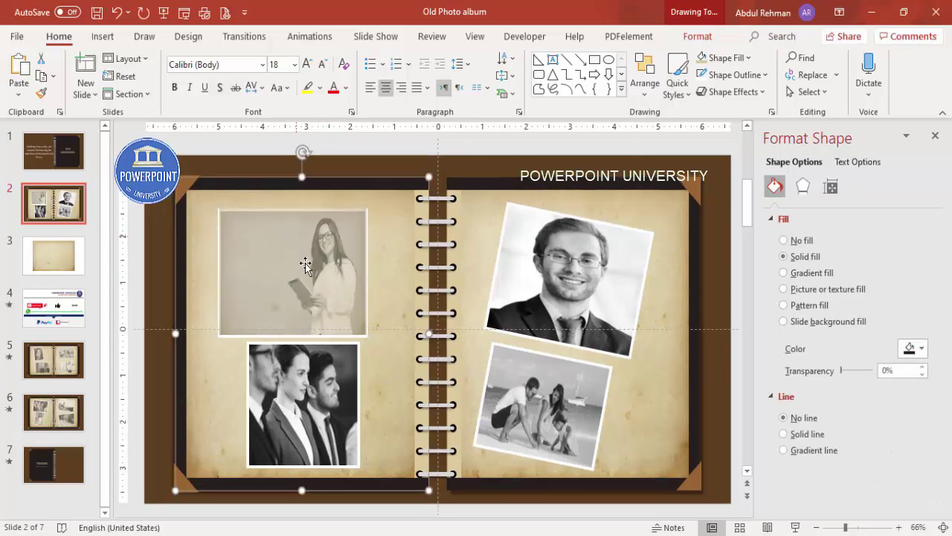
left_click(301, 257)
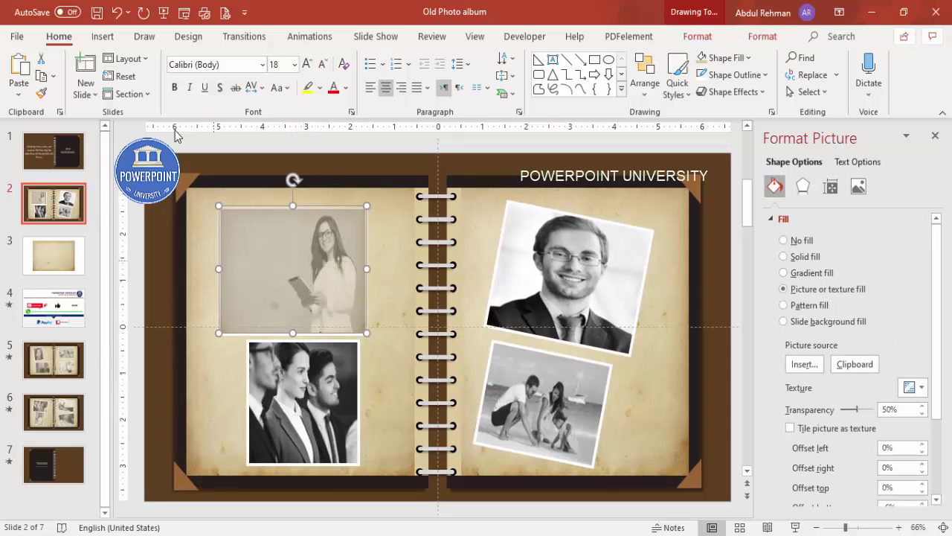
- Pick the Rectangle tool from the Shapes gallery
left_click(102, 37)
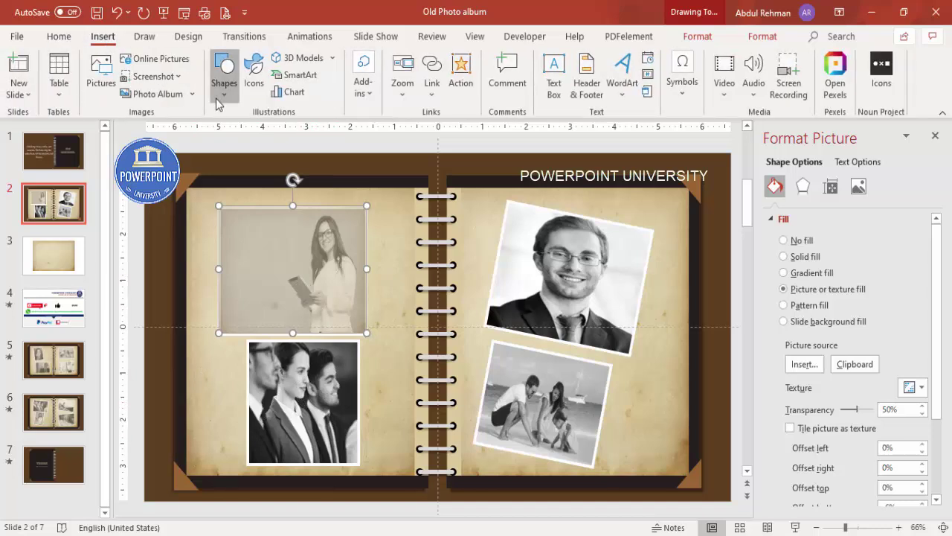
left_click(224, 74)
left_click(274, 132)
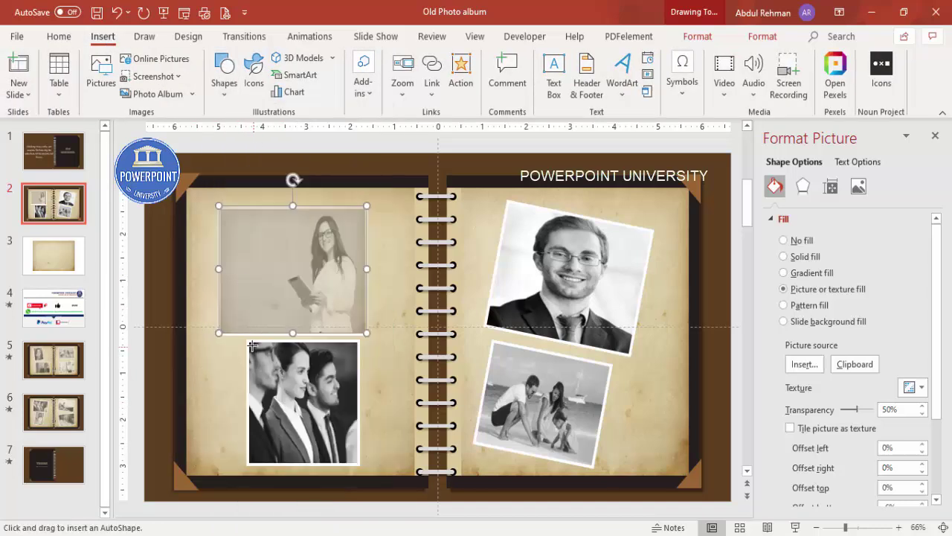
- Draw an outline-free paper-texture overlay over the group photo
left_click_drag(251, 342, 359, 465)
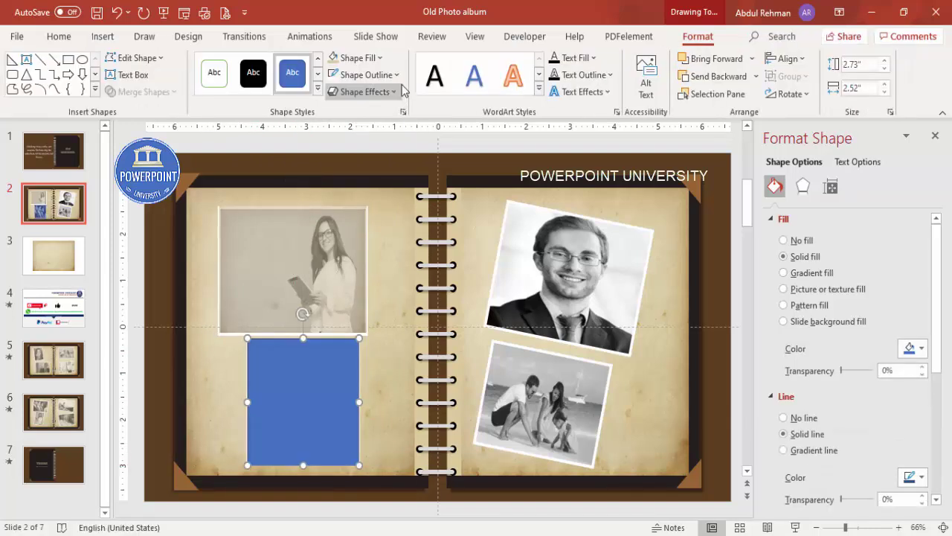
left_click(365, 74)
left_click(372, 277)
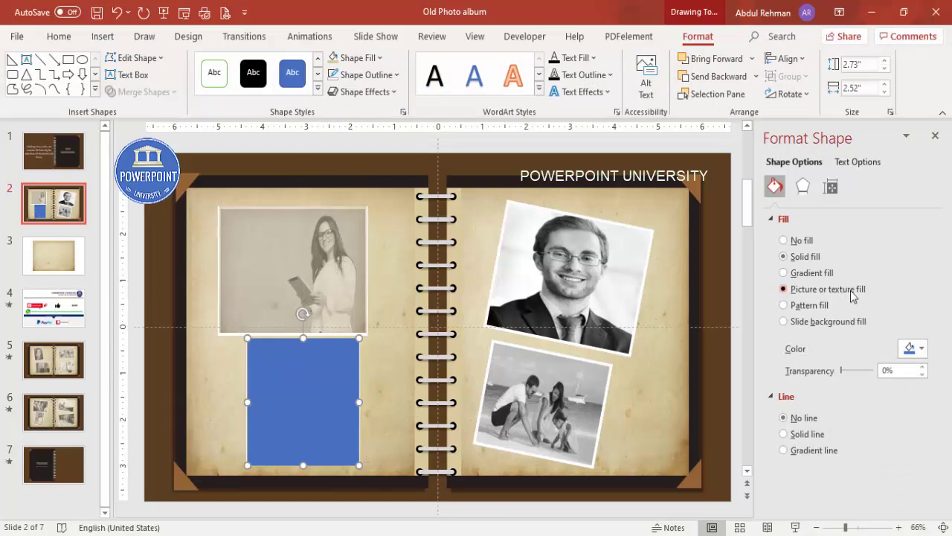
left_click(853, 296)
left_click_drag(327, 389, 327, 402)
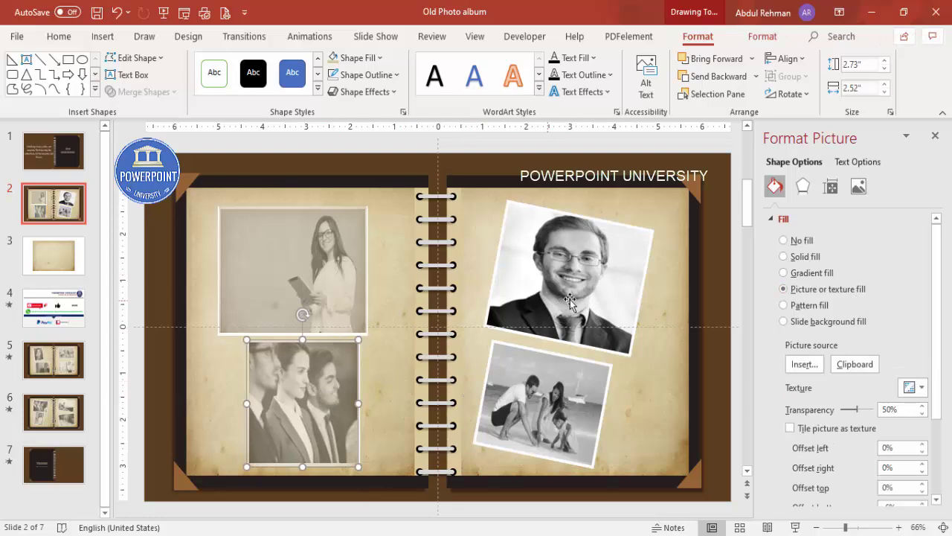
- Draw a rectangle over the man's photo, tilting and resizing it to match
left_click(104, 37)
left_click(224, 71)
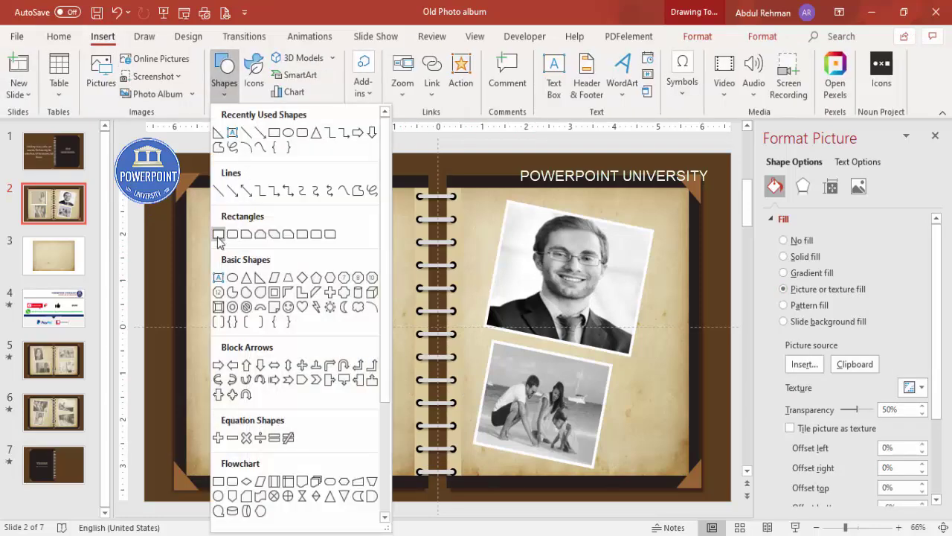
left_click(218, 234)
left_click_drag(507, 199, 638, 341)
left_click_drag(571, 177, 587, 183)
left_click_drag(558, 249, 553, 247)
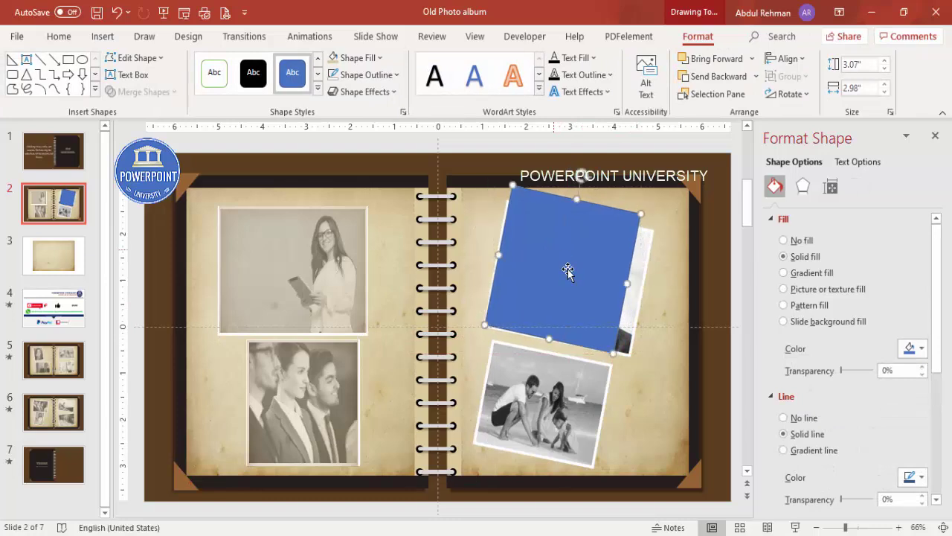
left_click_drag(624, 286, 644, 286)
mouse_move(587, 201)
left_mouse_down()
mouse_move(582, 217)
mouse_move(584, 190)
left_mouse_up()
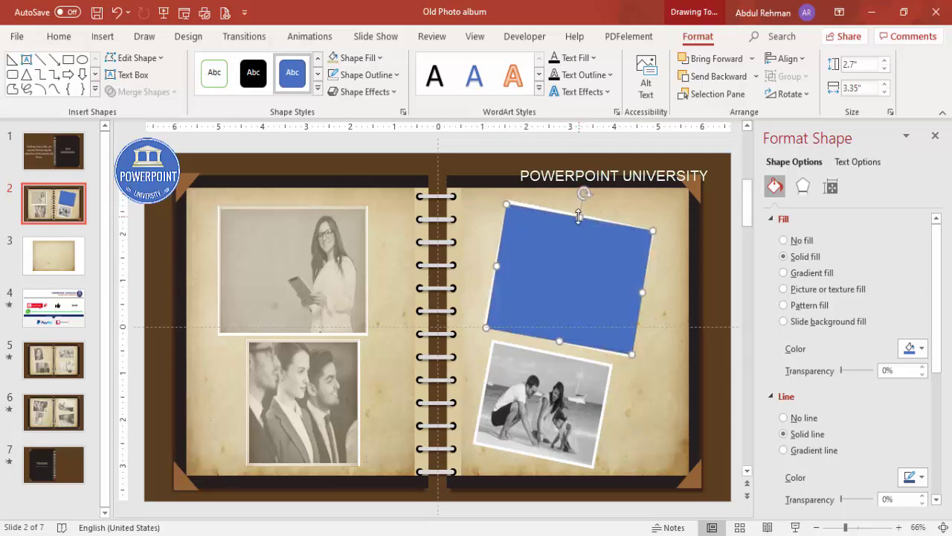
left_click_drag(578, 214, 578, 212)
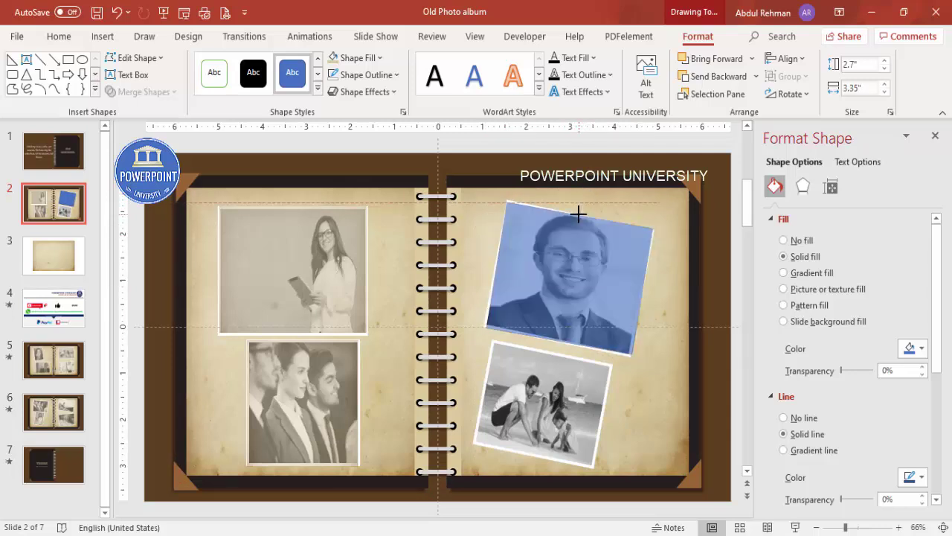
- Fill the man's overlay with the paper texture, remove its outline and fine-tune its tilt
left_click(819, 290)
left_click(385, 80)
left_click(385, 276)
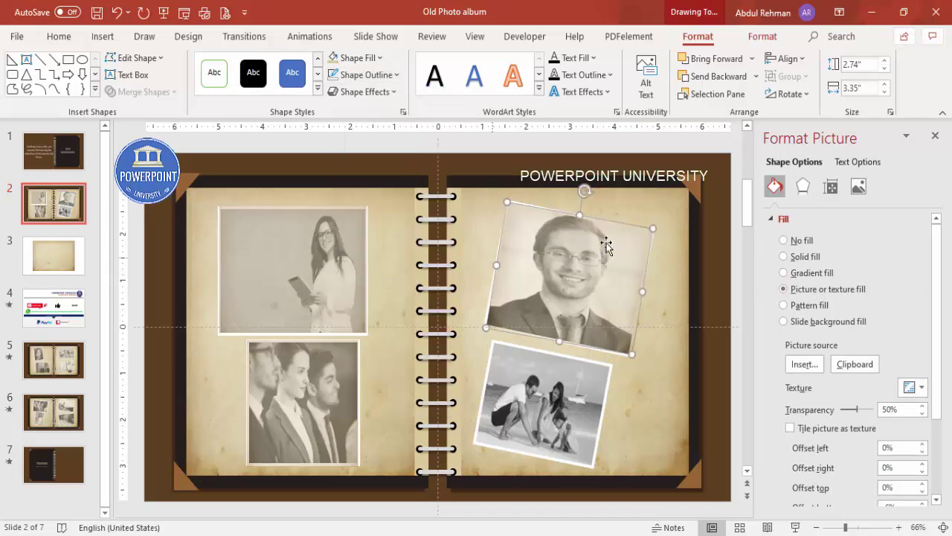
left_click_drag(586, 189, 588, 192)
left_click(721, 191)
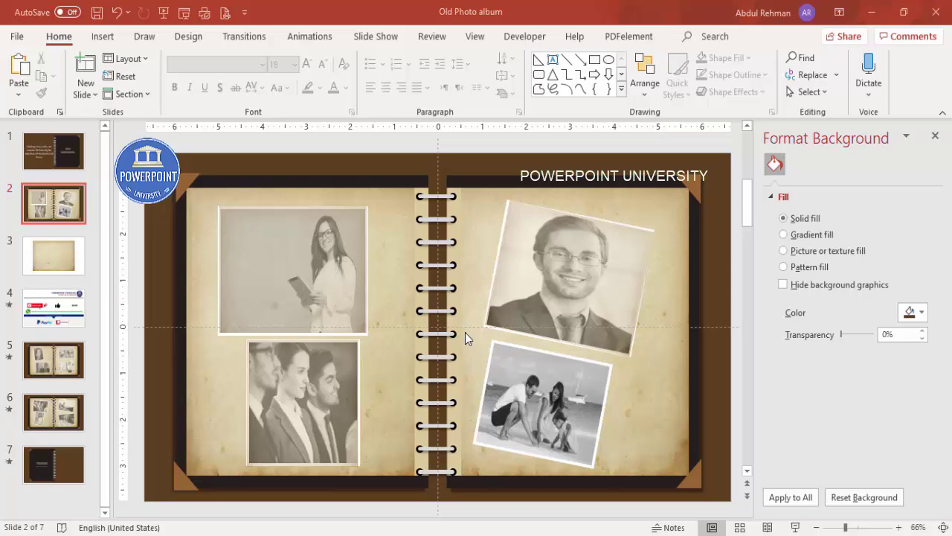
- Duplicate slide 2 and move the copy's texture overlays off the photos
right_click(53, 211)
left_click(93, 325)
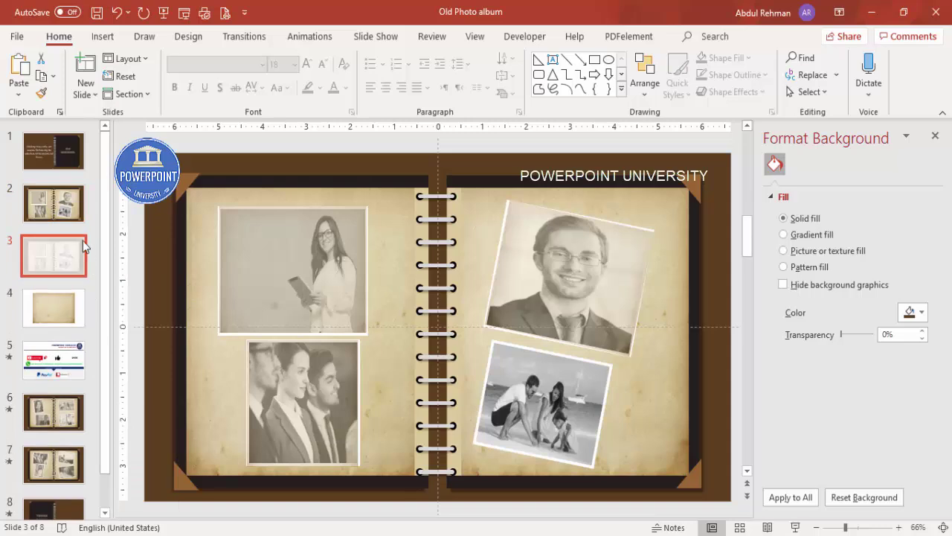
left_click_drag(325, 251, 260, 271)
left_click_drag(319, 416, 297, 413)
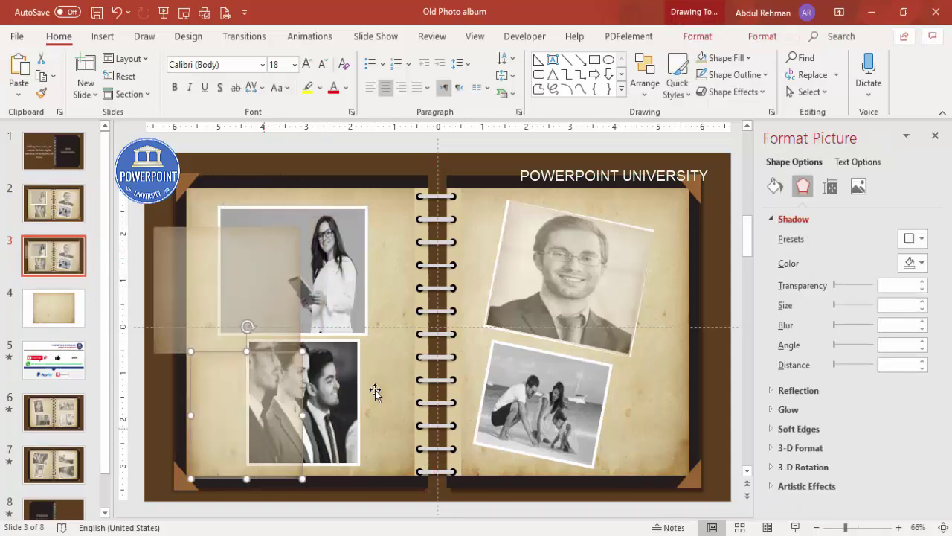
left_click_drag(620, 275, 660, 277)
left_click_drag(565, 402, 554, 375)
- Replace the top-left woman photo with a new picture from file
left_click(345, 246)
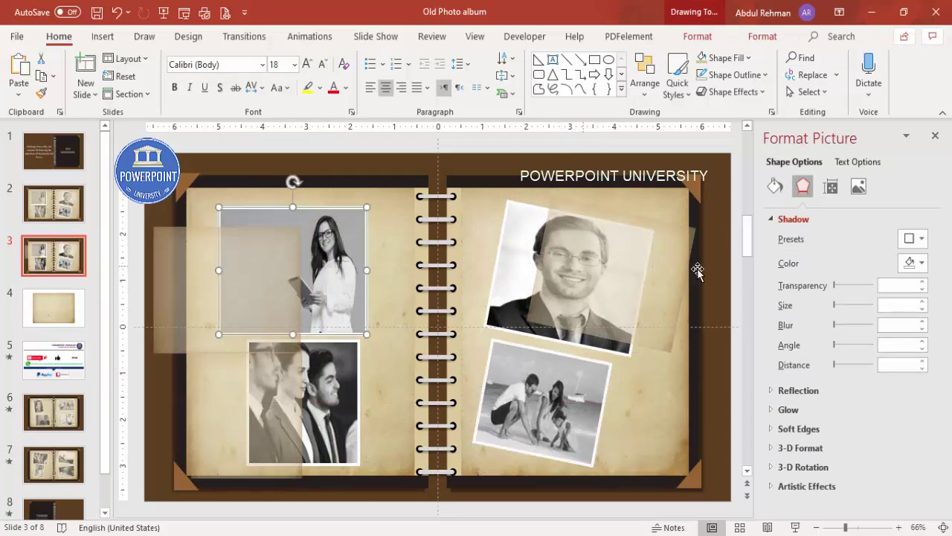
left_click(775, 187)
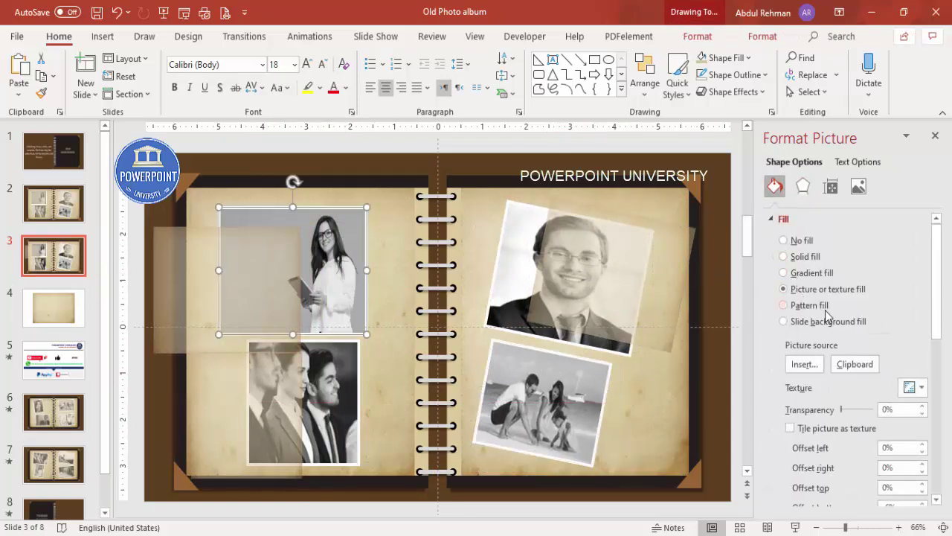
left_click(807, 363)
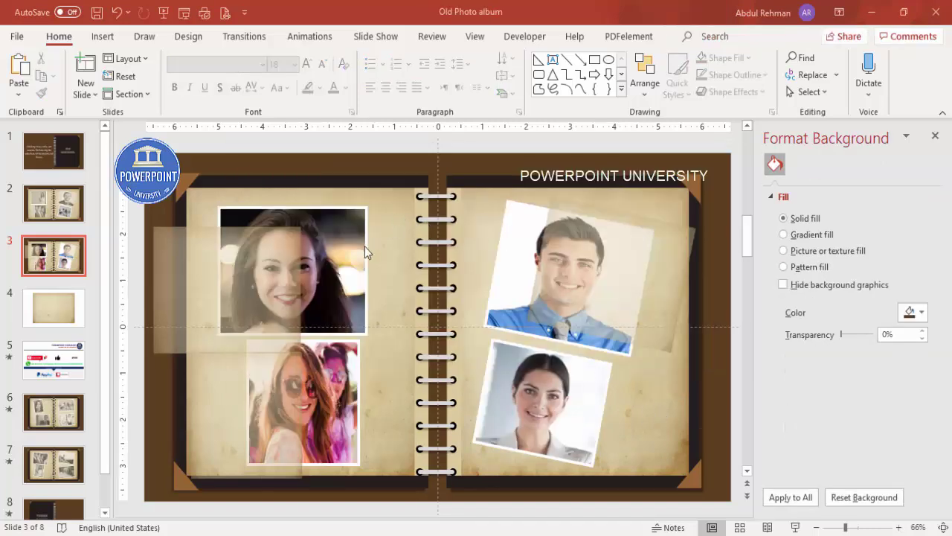
- Select all four photos on the duplicated spread
left_click(341, 241)
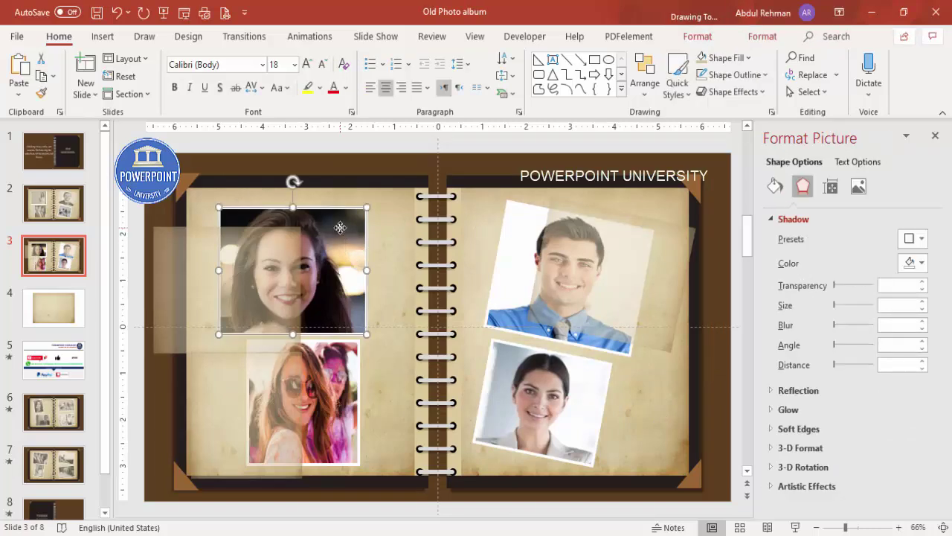
left_click(361, 362, "shift")
left_click(495, 274, "shift")
left_click(496, 365, "shift")
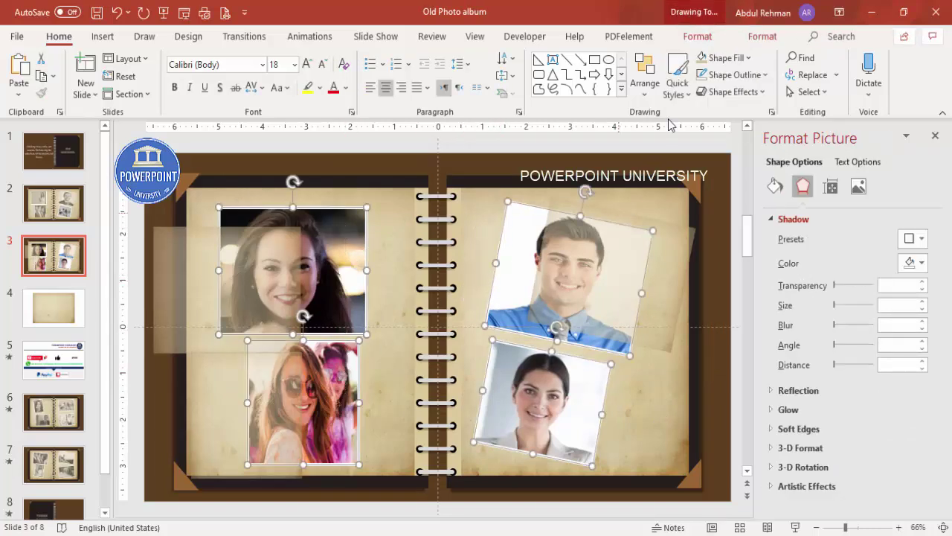
- Recolour the selected slide 3 photos to Grayscale
left_click(711, 36)
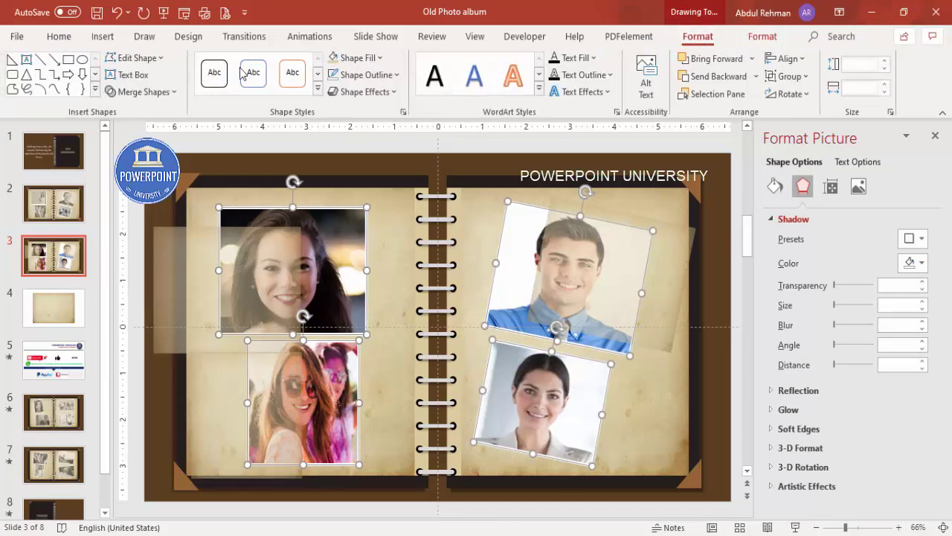
left_click(762, 36)
left_click(149, 61)
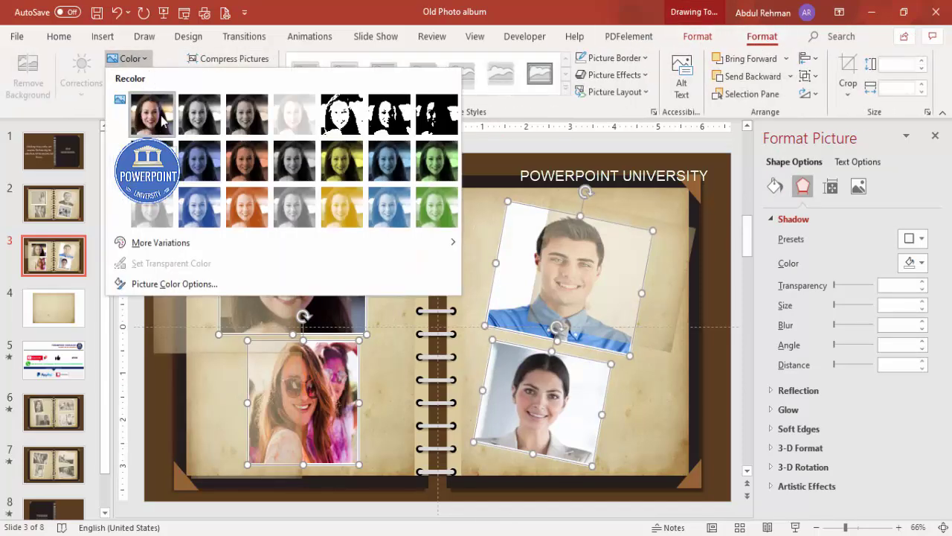
left_click(190, 121)
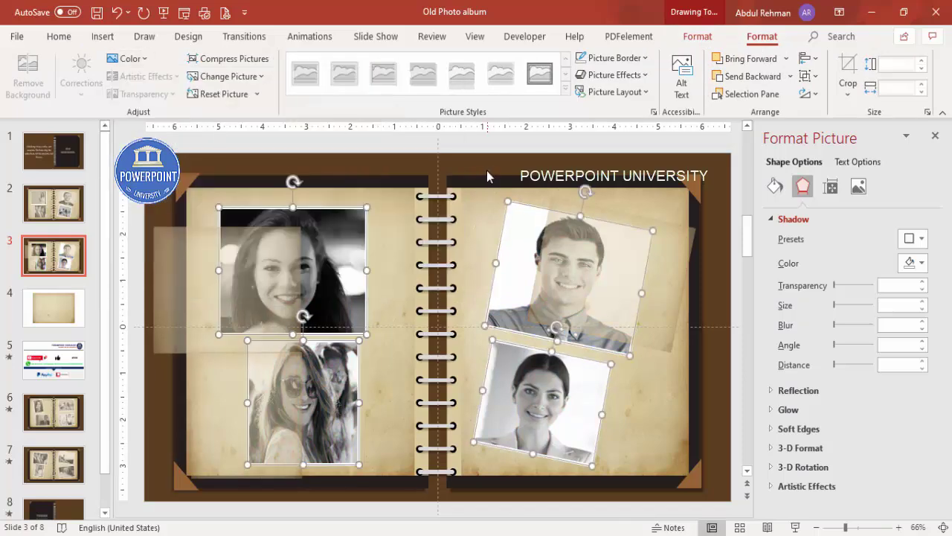
- Drag the translucent overlays onto the top-left, bottom-left and top-right photos
left_click(208, 256)
left_click(225, 255)
left_click_drag(226, 255, 291, 244)
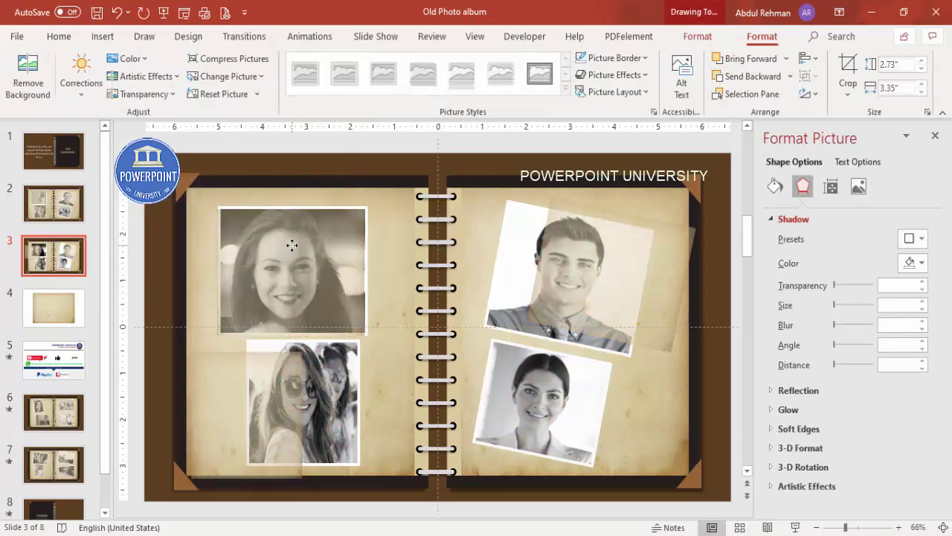
left_click_drag(299, 401, 329, 383)
left_click_drag(621, 260, 578, 266)
- Rotate the overlay on the man's photo to match its tilt, then return to slide 3
left_click(550, 390)
left_click(472, 149)
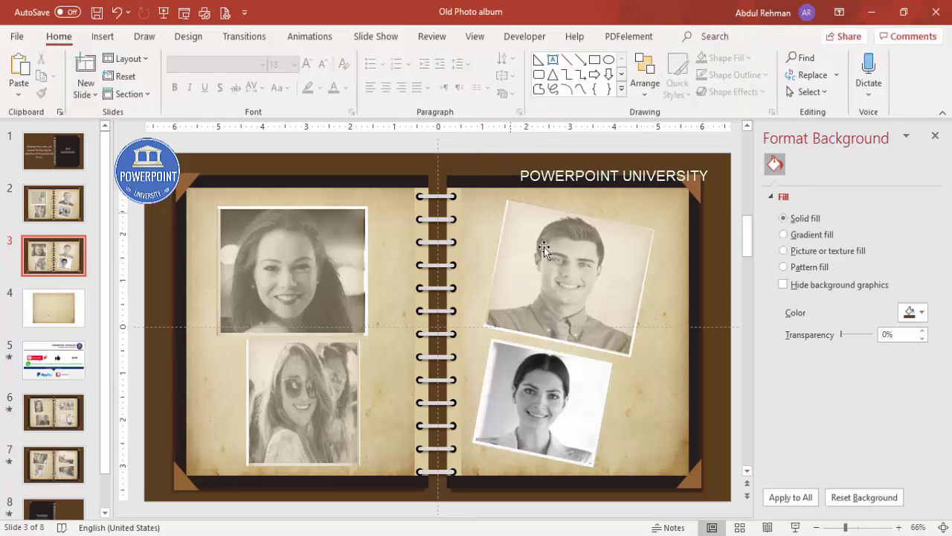
left_click_drag(720, 392, 473, 191)
left_click_drag(585, 189, 593, 208)
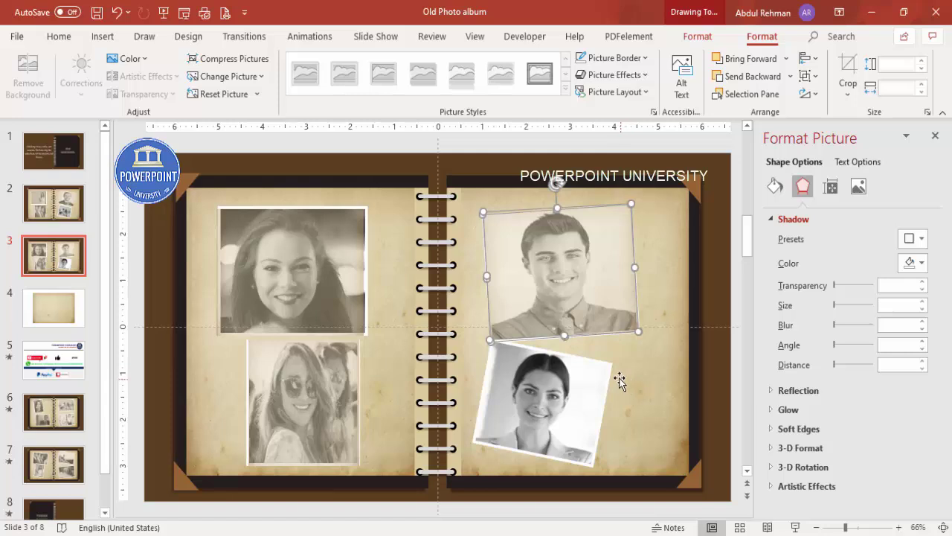
left_click(57, 208)
left_click(58, 254)
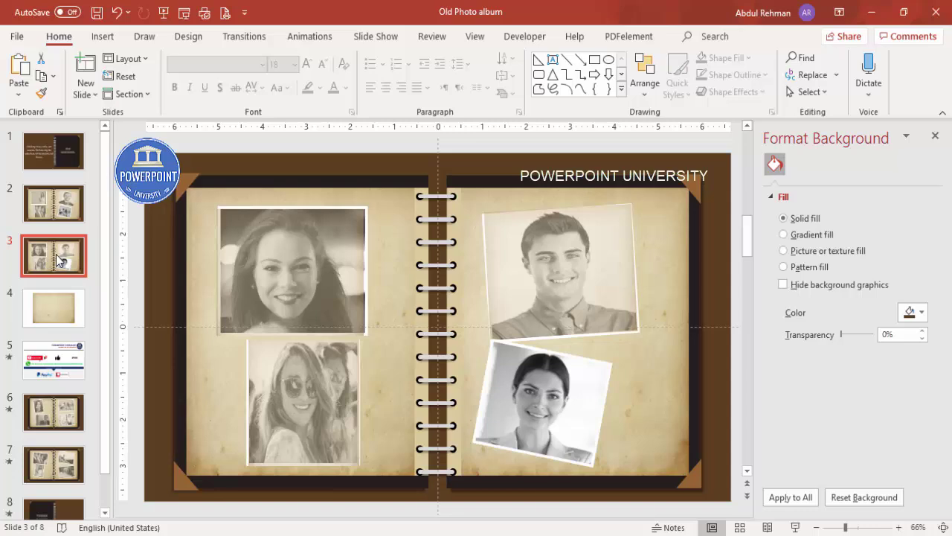
- Apply the Page Curl transition to slide 3
left_click(243, 36)
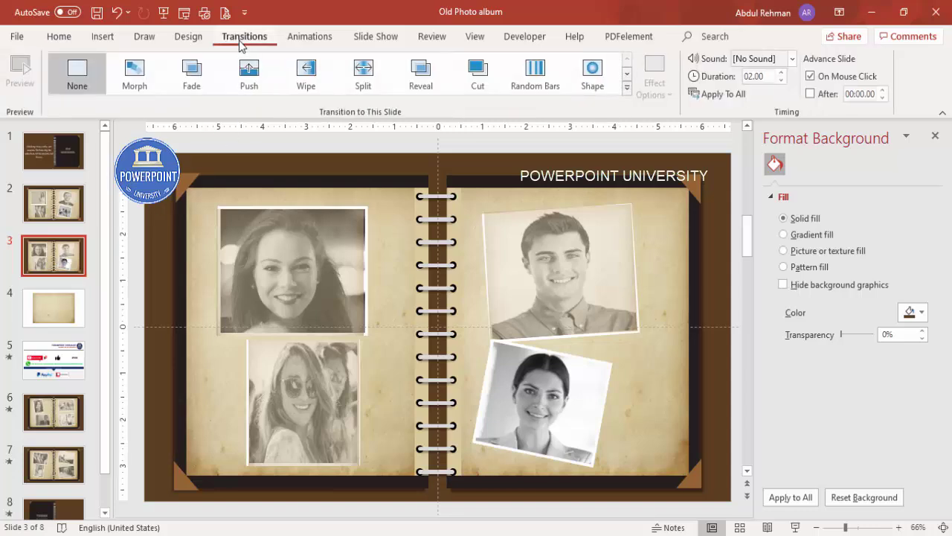
left_click(627, 89)
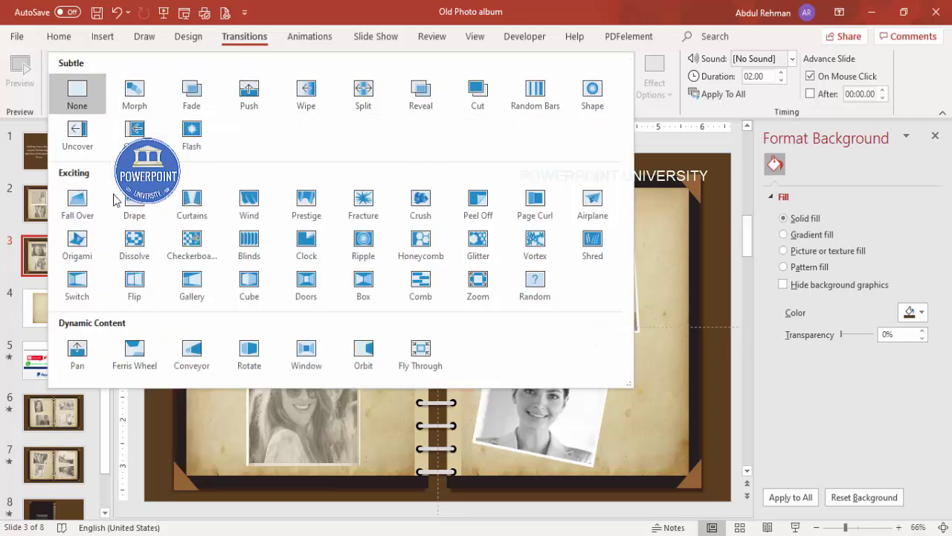
left_click(535, 200)
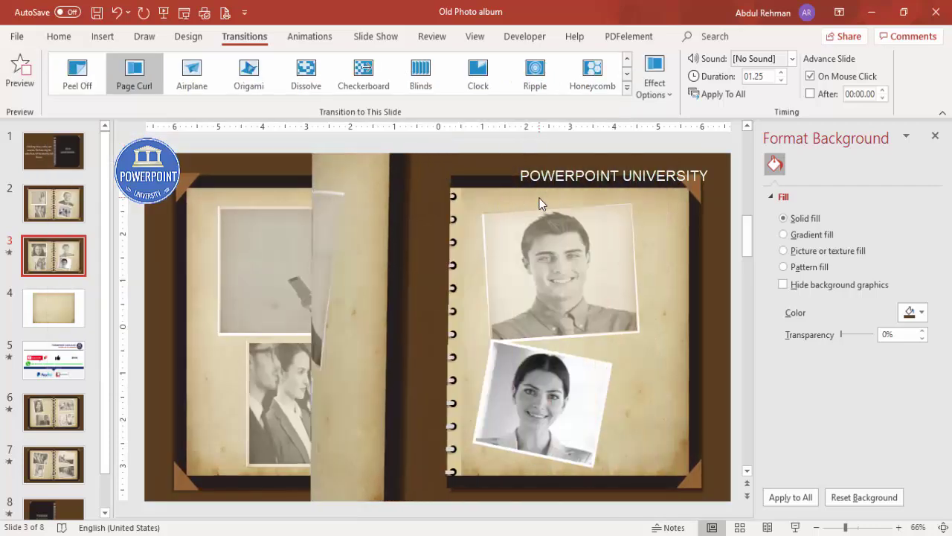
- Preview the Page Curl by playing the slide show from slide 2 into slide 3
left_click(80, 208)
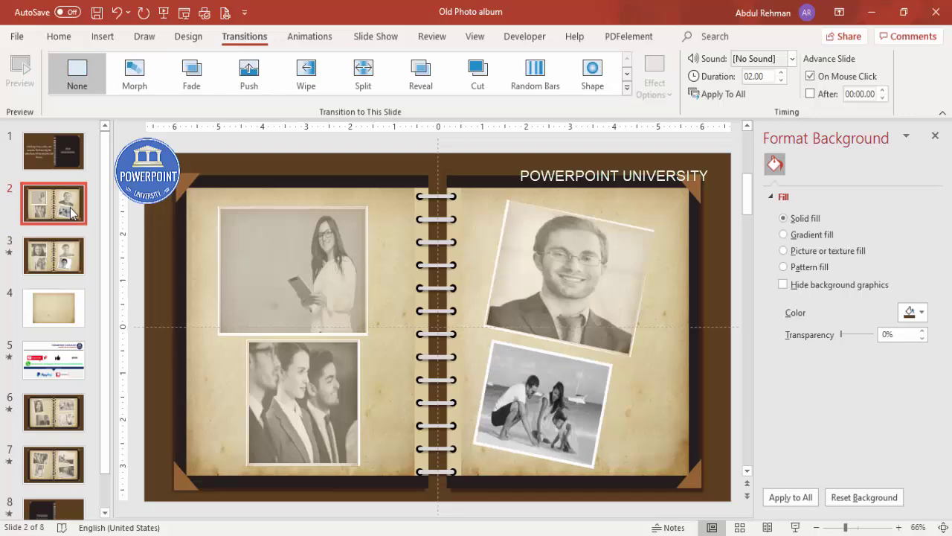
left_click(795, 527)
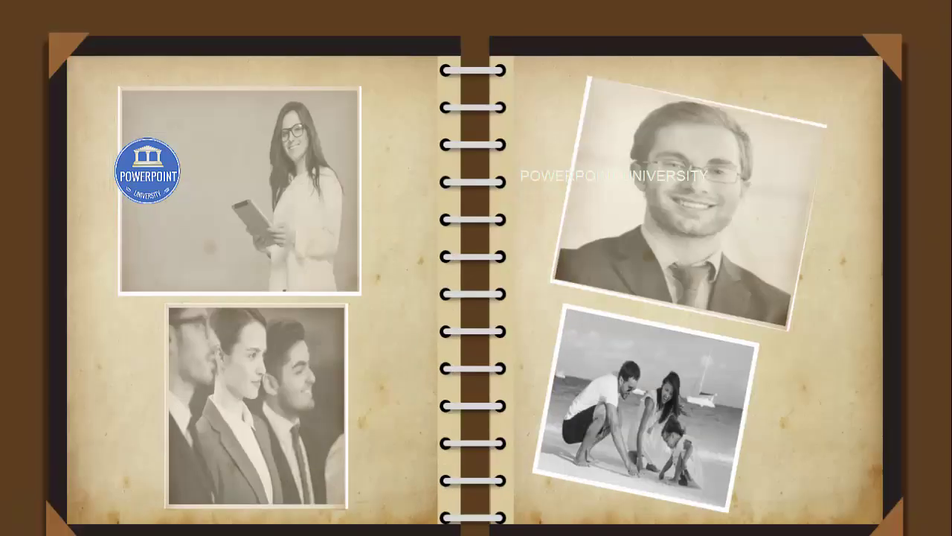
key("Right")
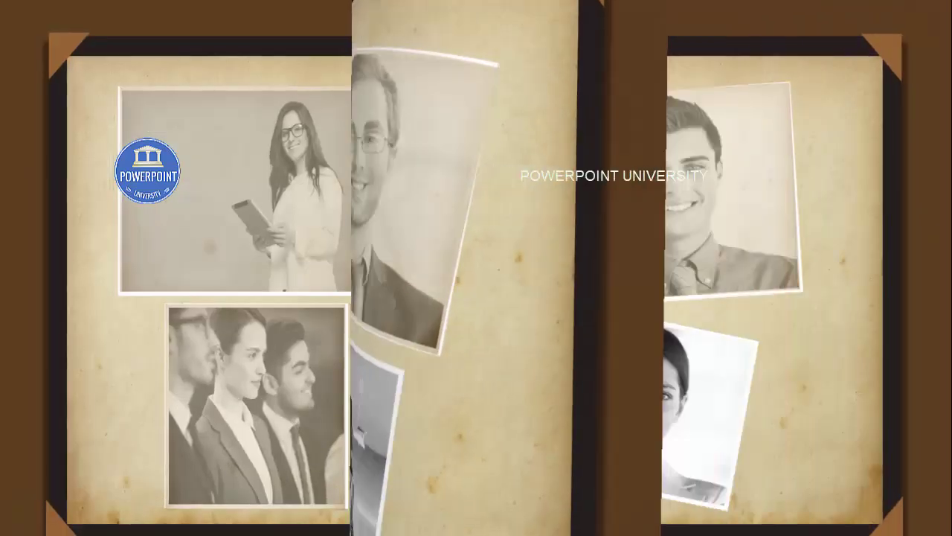
key("Escape")
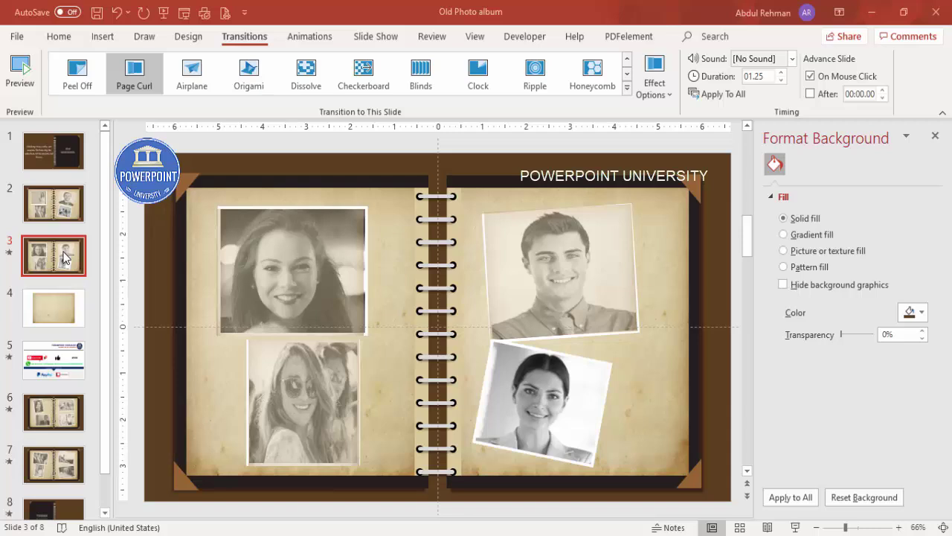
- Duplicate slide 2 and delete the left page's background picture, photos and shapes
right_click(64, 208)
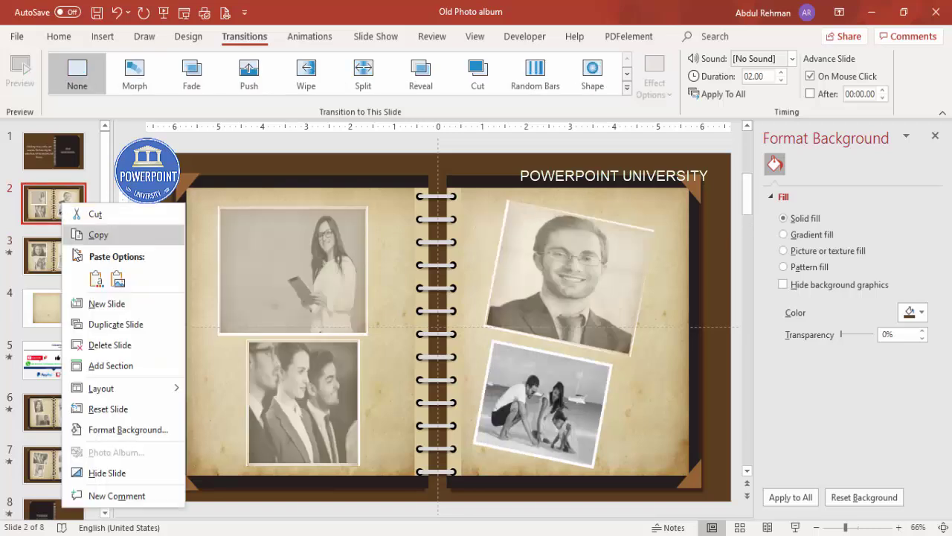
left_click(123, 325)
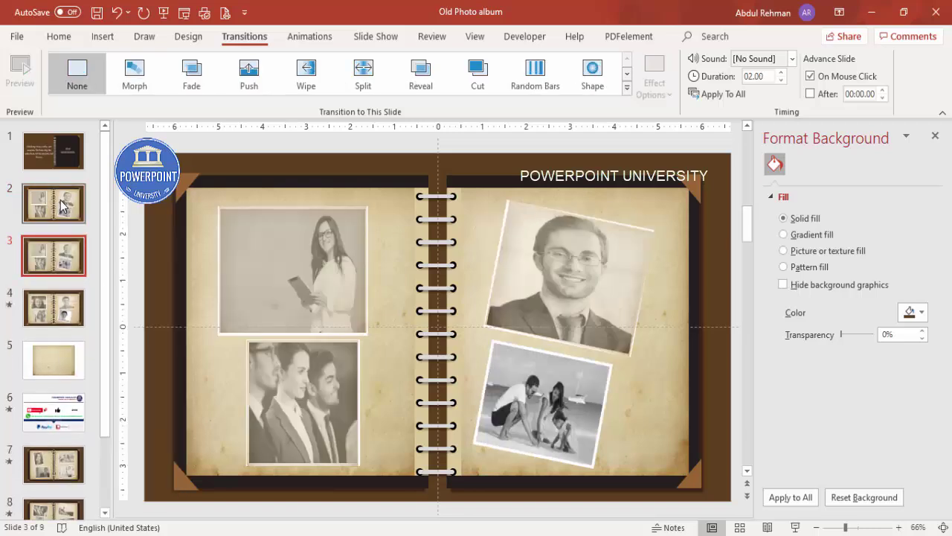
left_click(247, 194)
key("Delete")
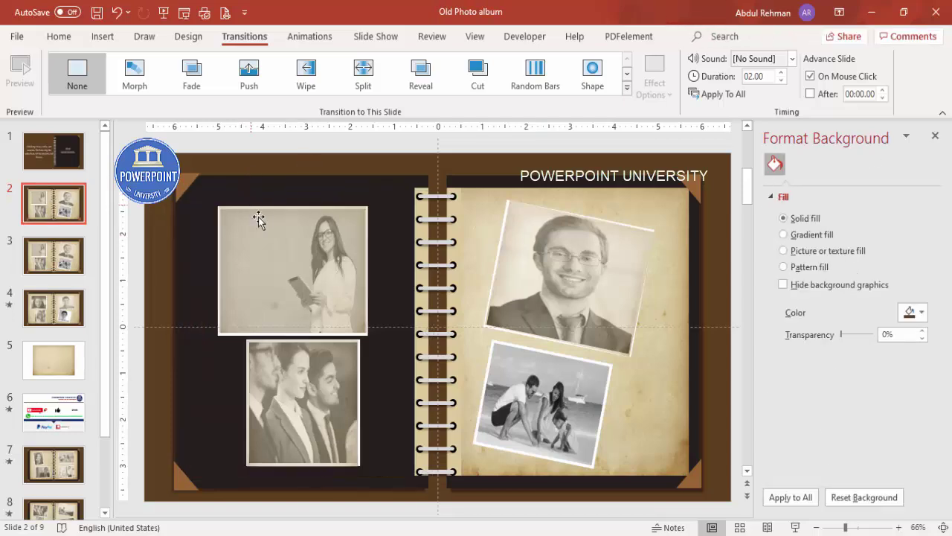
left_click(274, 211)
left_click(269, 184)
left_click(183, 146)
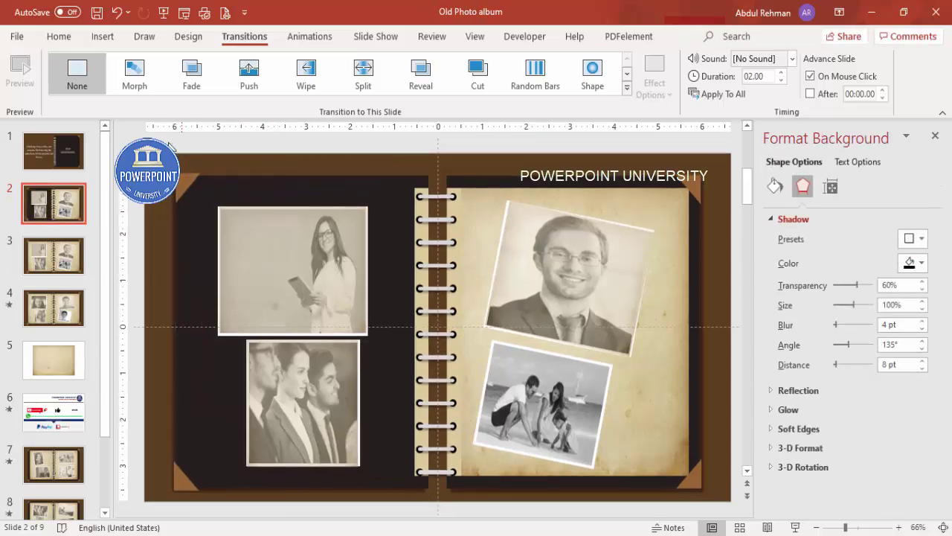
left_click_drag(157, 139, 434, 506)
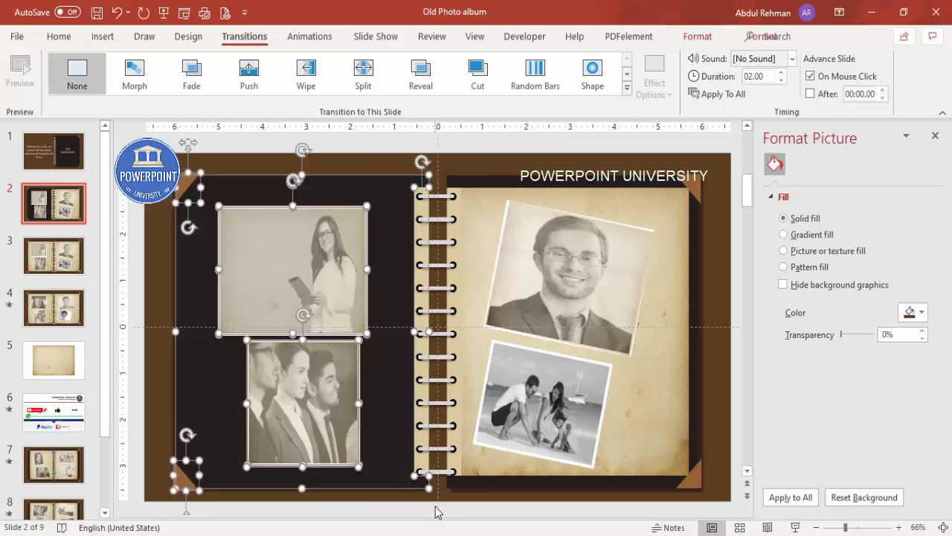
key("Delete")
- Shift the spiral rings right and delete the right page's picture, photos and corner piece
left_click(437, 332)
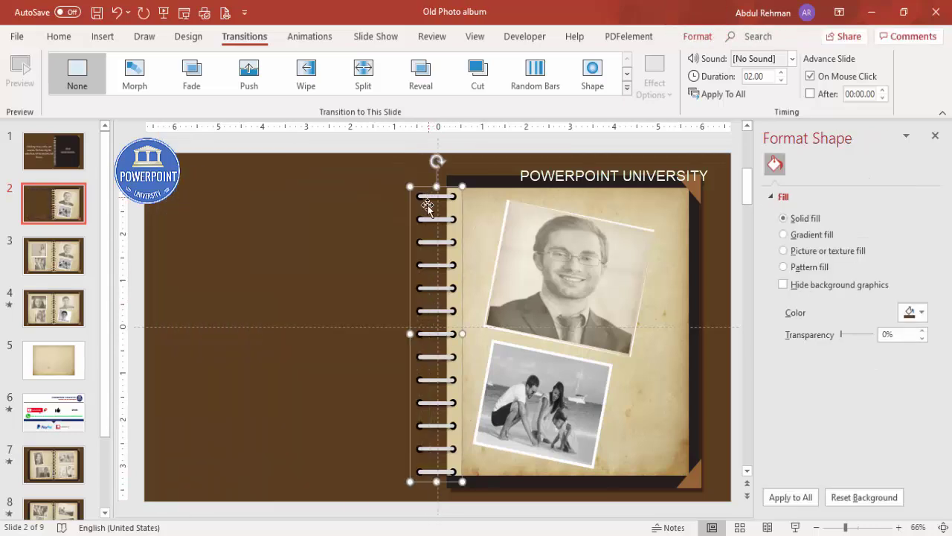
left_click_drag(410, 331, 423, 331)
left_click(656, 198)
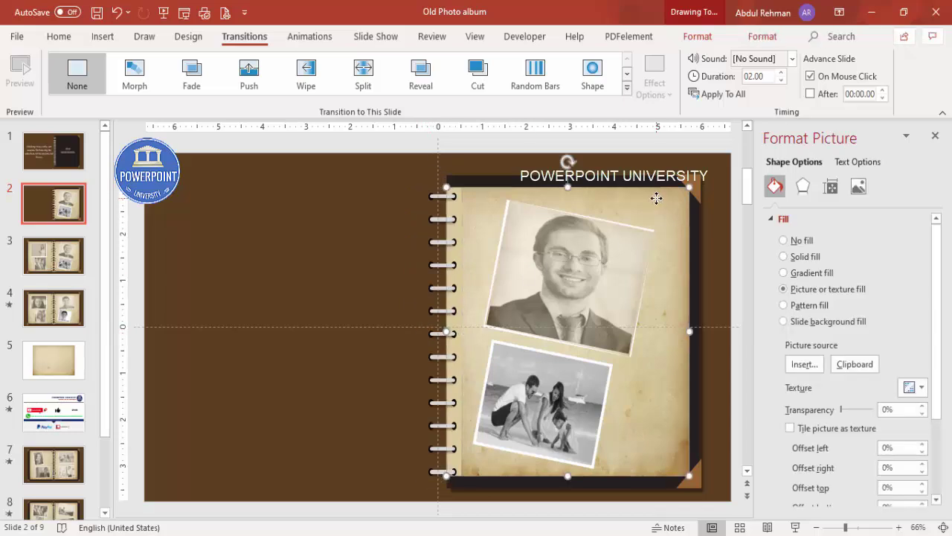
key("Delete")
left_click(648, 235)
key("Escape")
left_click(628, 239)
key("Delete")
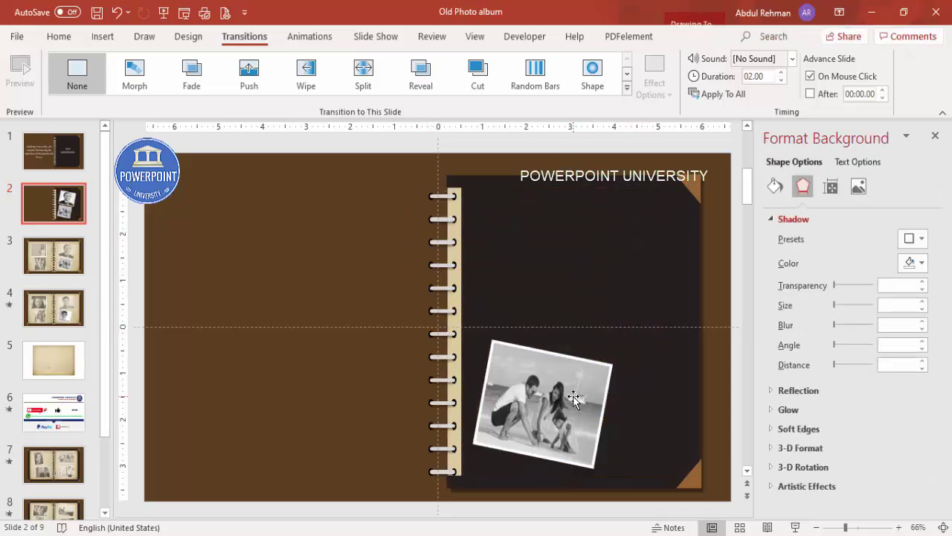
left_click(574, 382)
key("Delete")
left_click(692, 182)
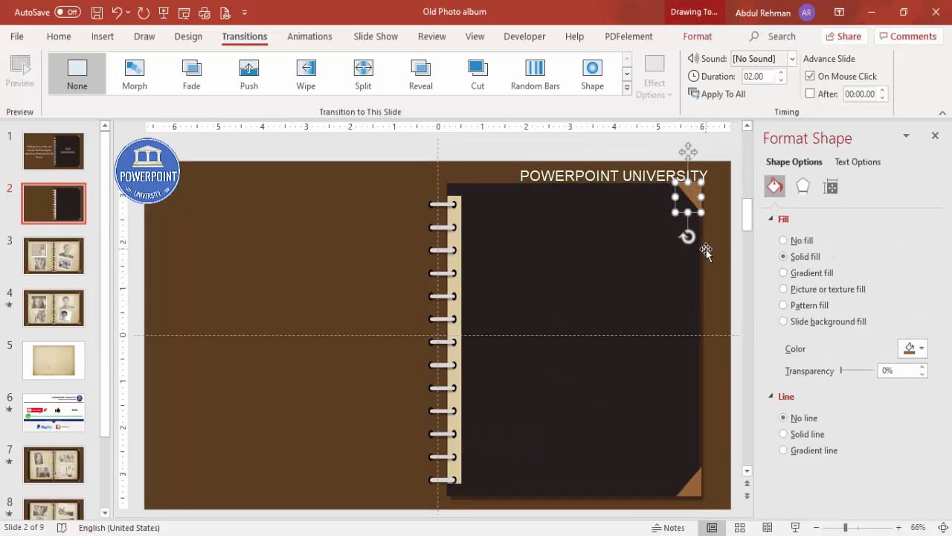
key("Delete")
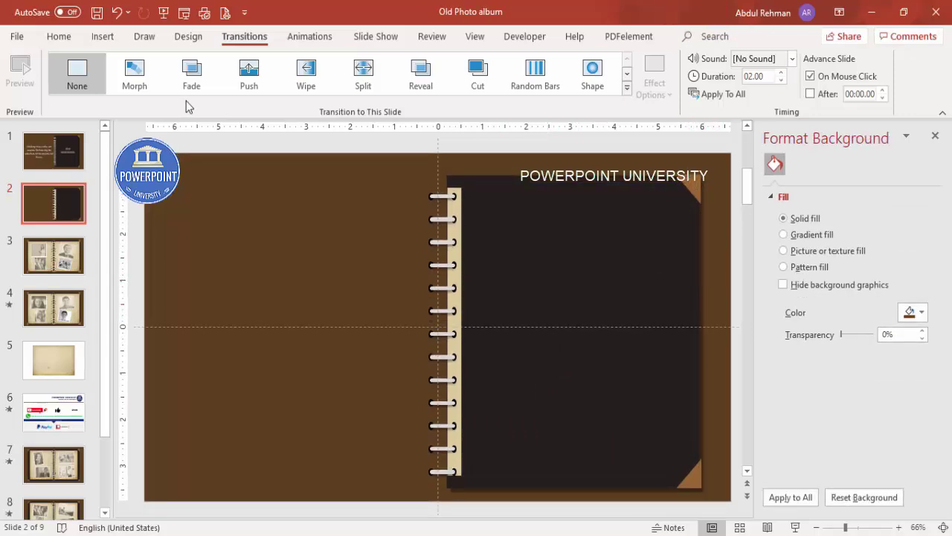
- Add an 'OLD MEMORIES' text box on the dark cover page in a light font colour
left_click(104, 37)
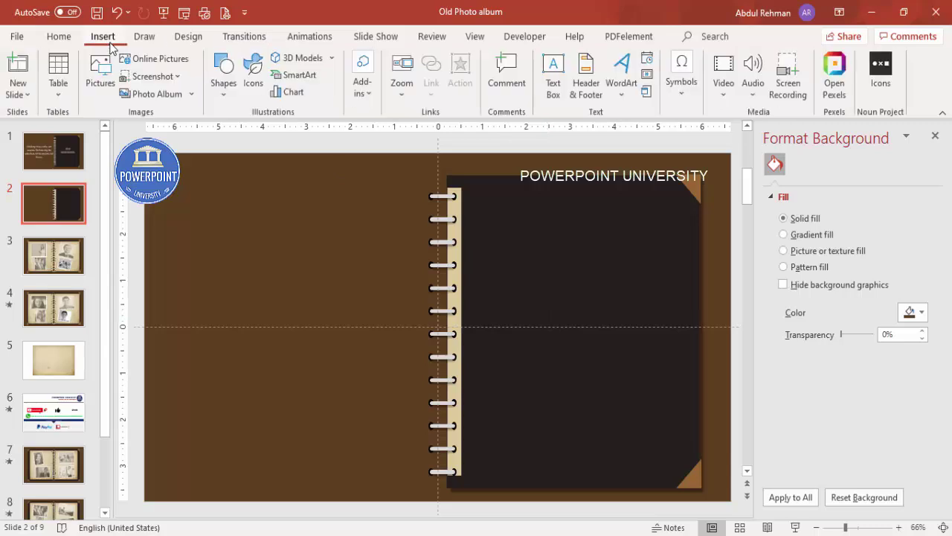
left_click(554, 78)
left_click_drag(639, 343, 657, 353)
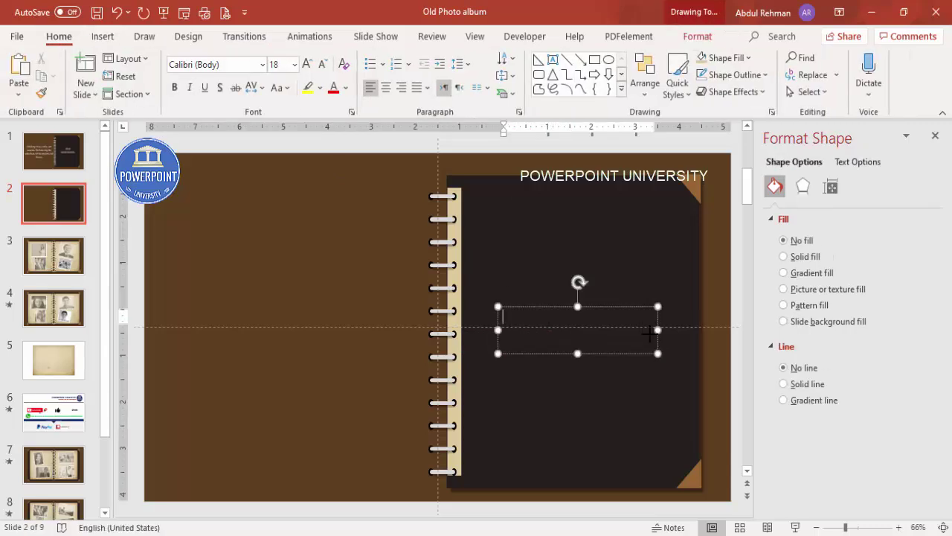
type("OLD MEMORIES")
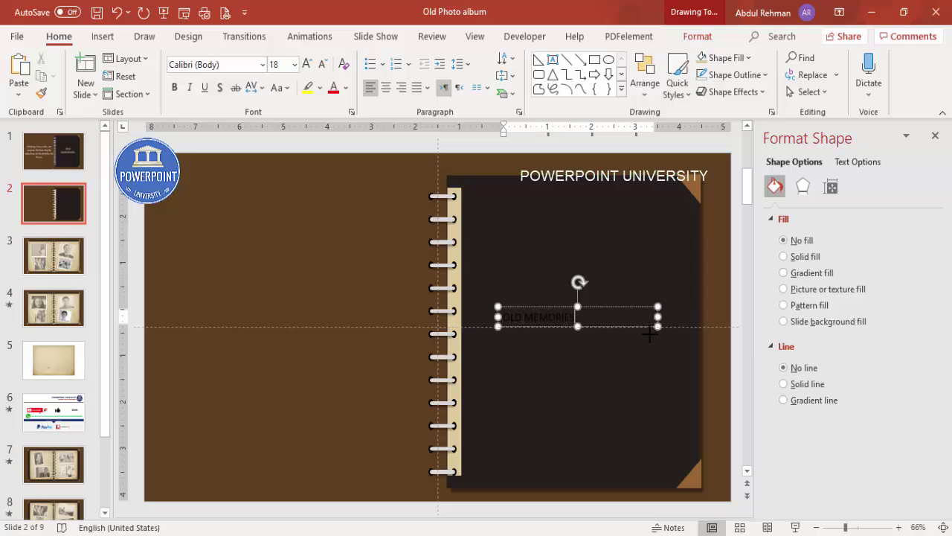
left_click(606, 307)
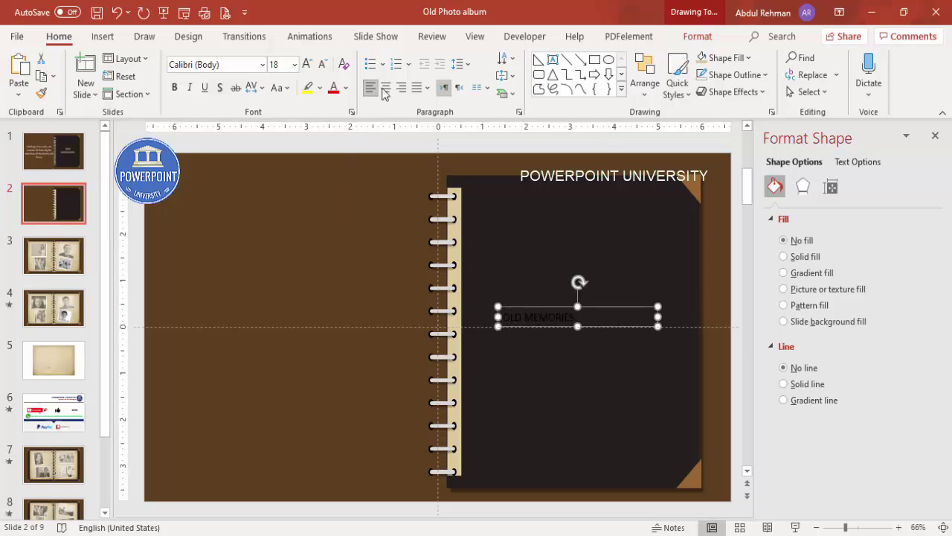
left_click(346, 88)
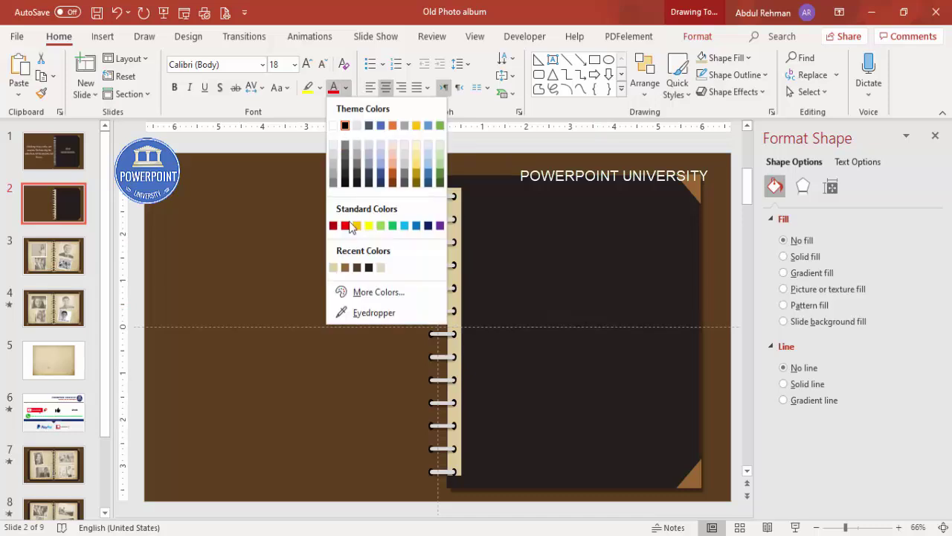
left_click(334, 267)
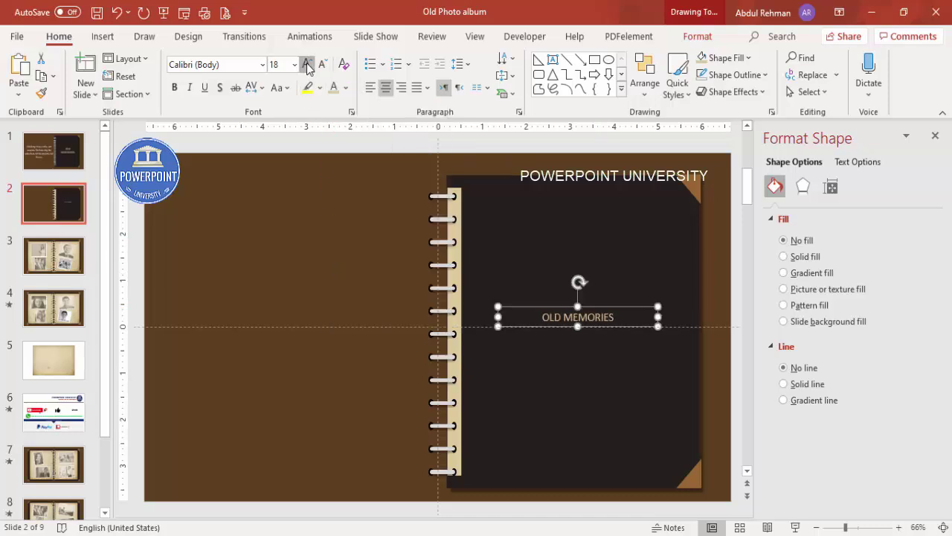